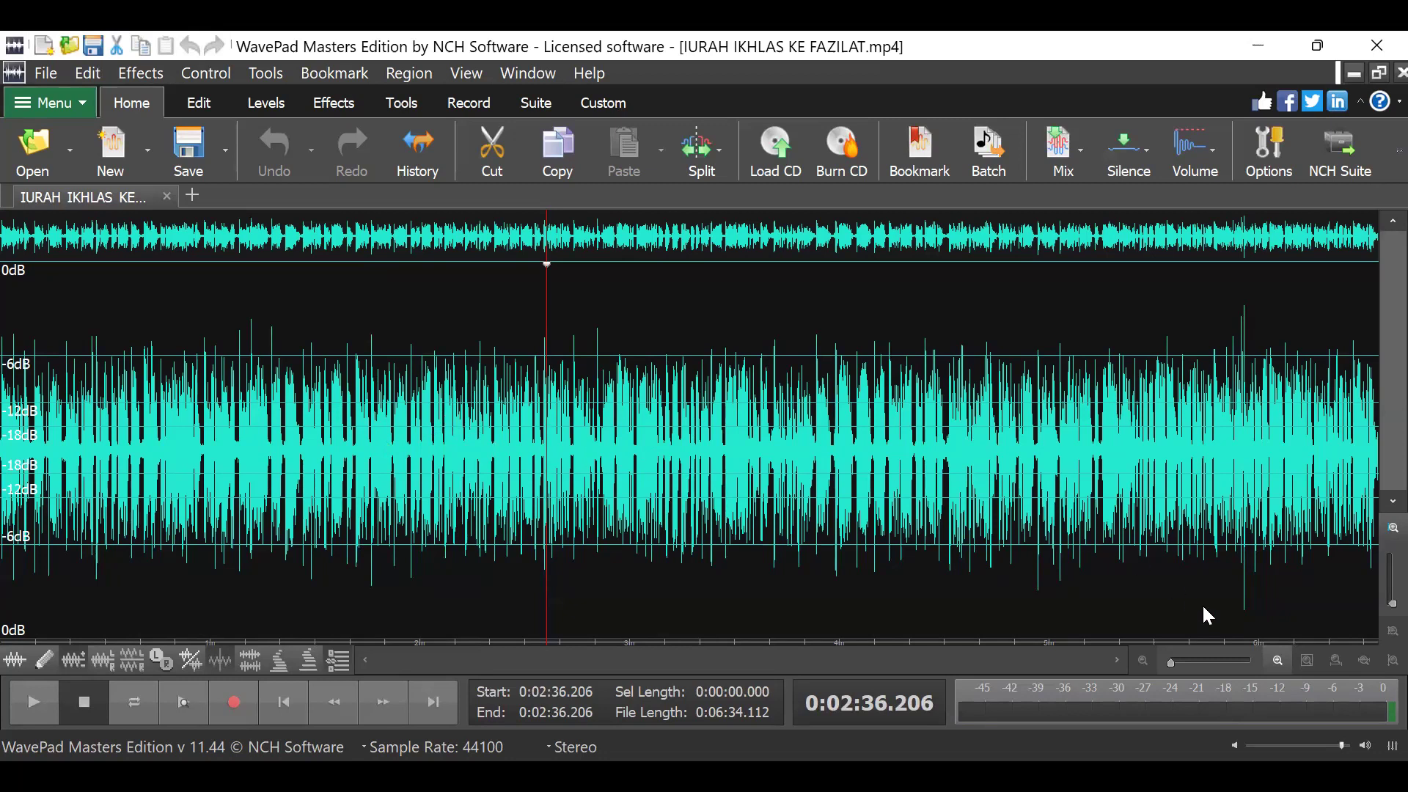
# Select the speech pause from about 0:17.7 to 0:18.7 and play it repeatedly to hear the background noise
pyautogui.click(1177, 660)
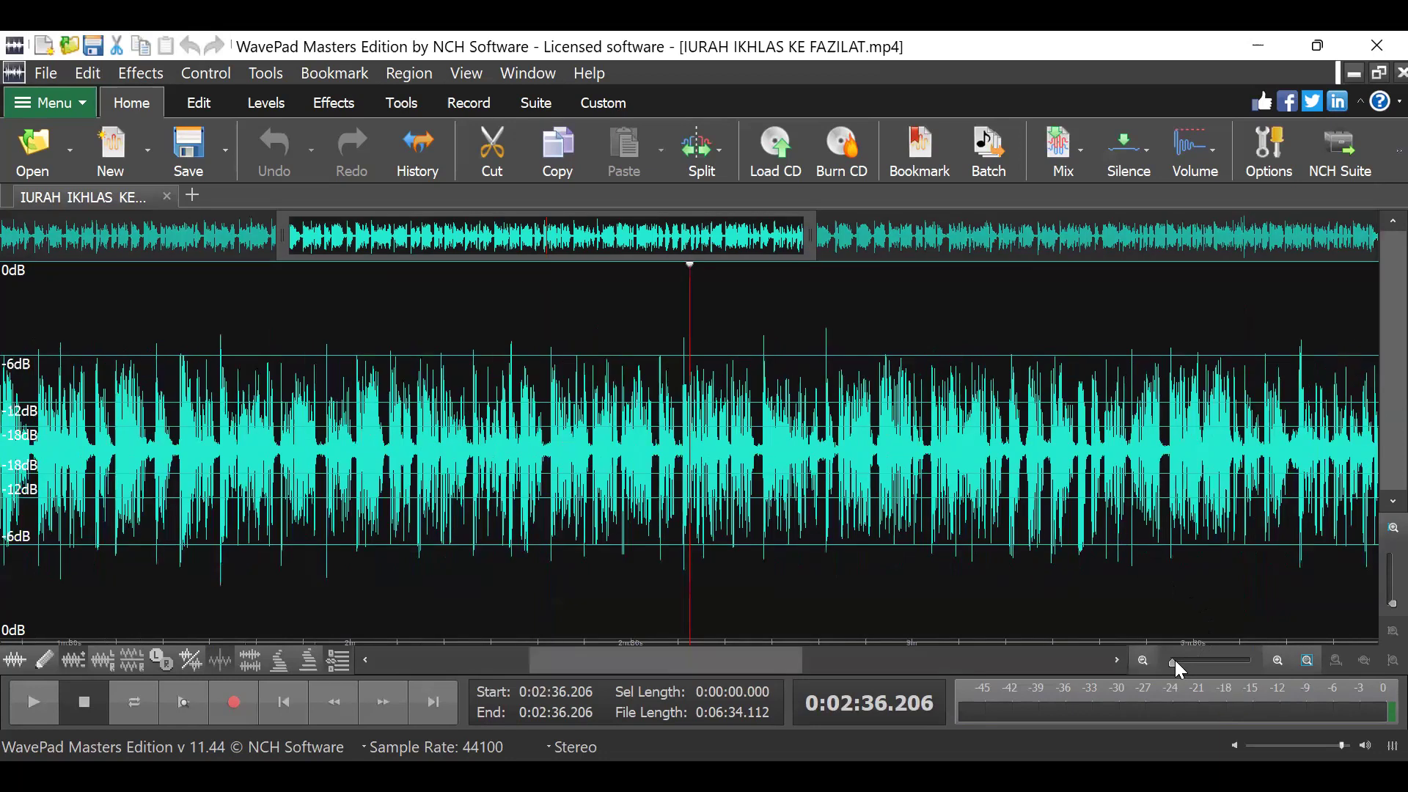
pyautogui.scroll(1, 1175, 660)
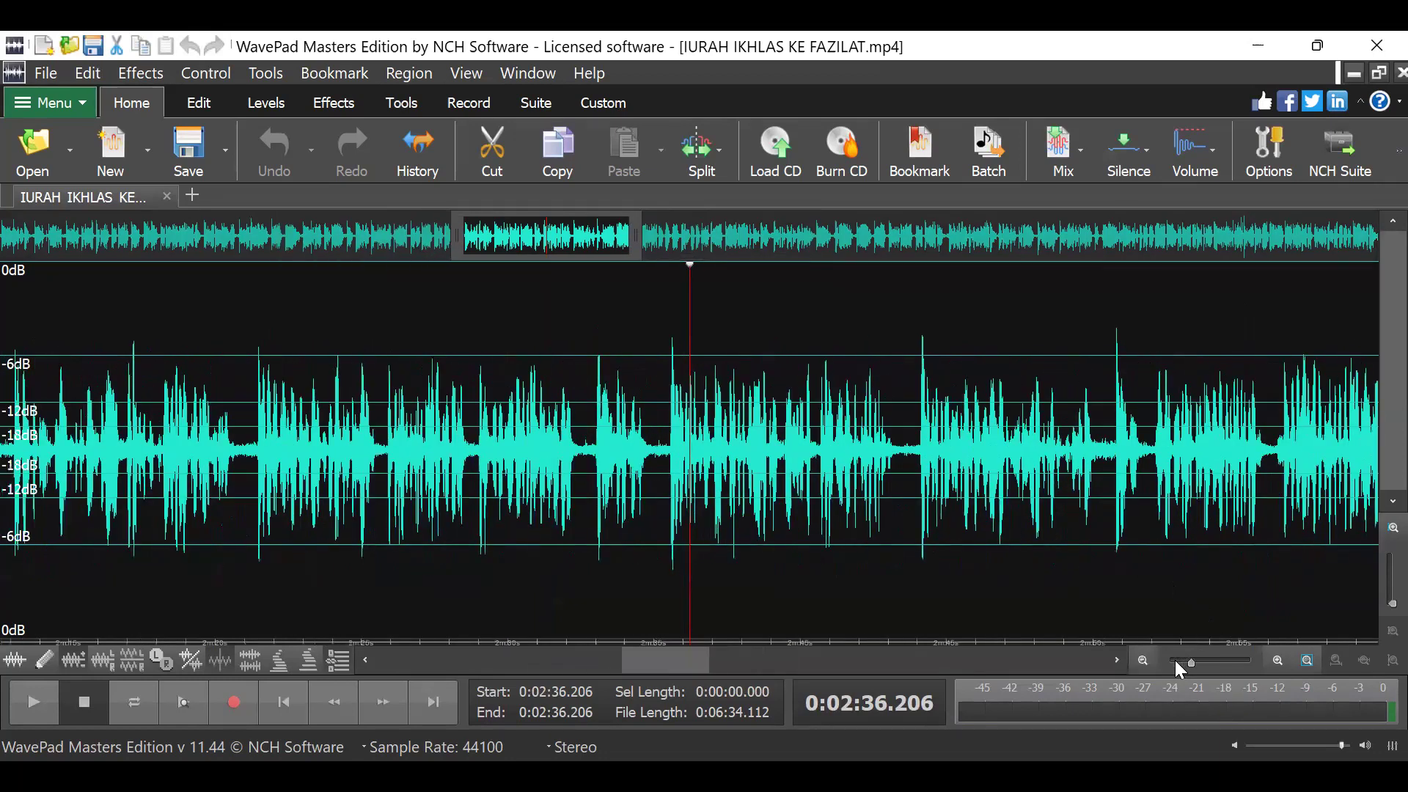
pyautogui.moveTo(663, 655); pyautogui.dragTo(399, 660)
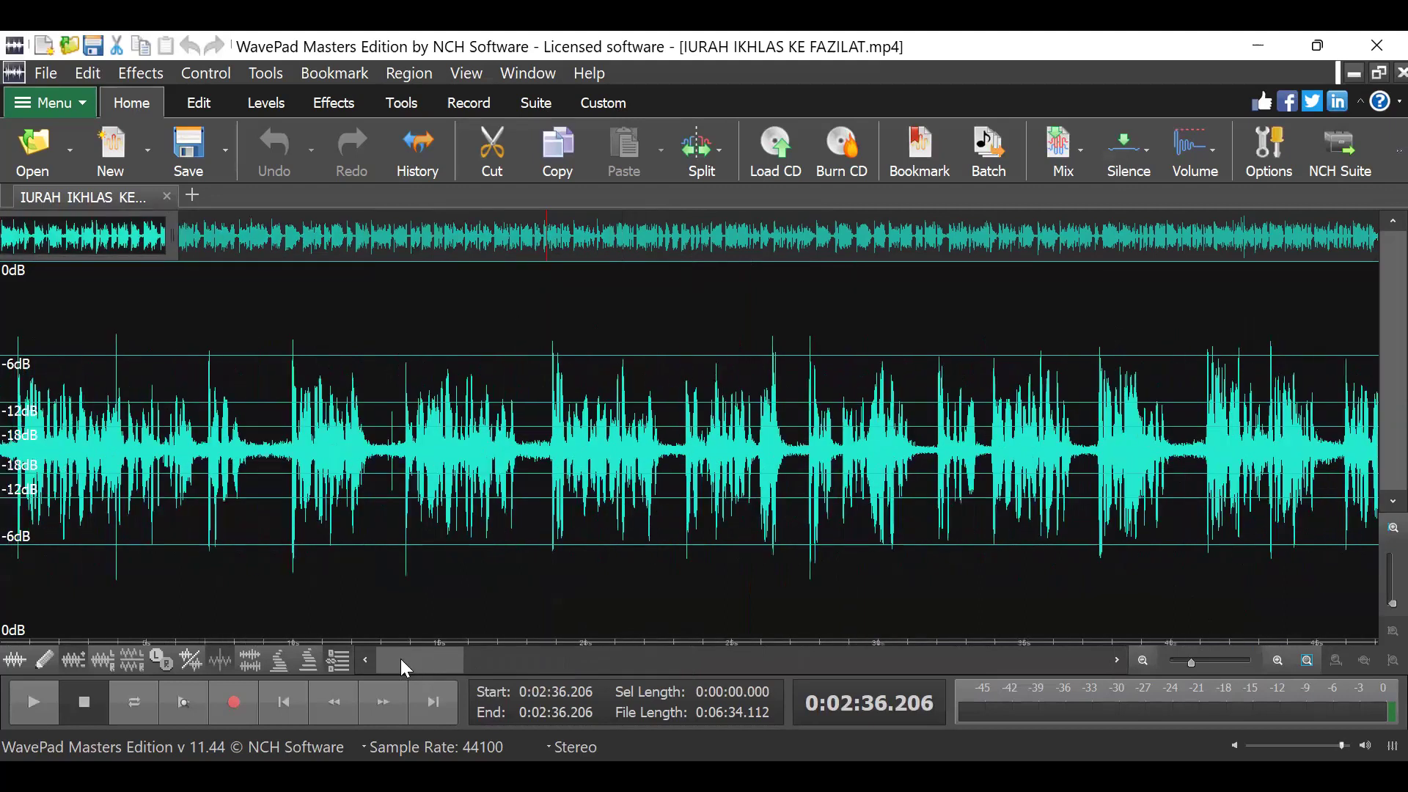
pyautogui.click(522, 460)
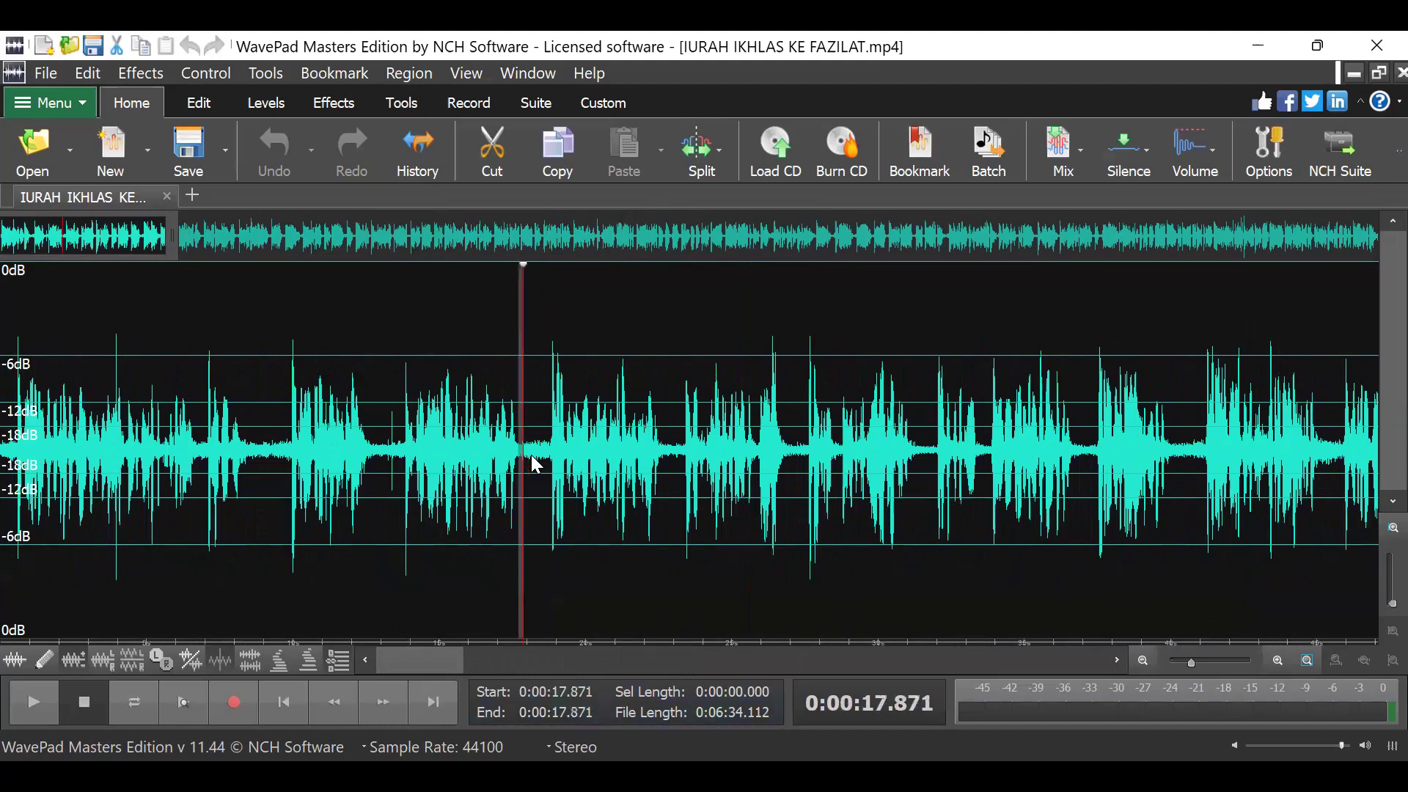
pyautogui.moveTo(518, 463); pyautogui.dragTo(549, 465)
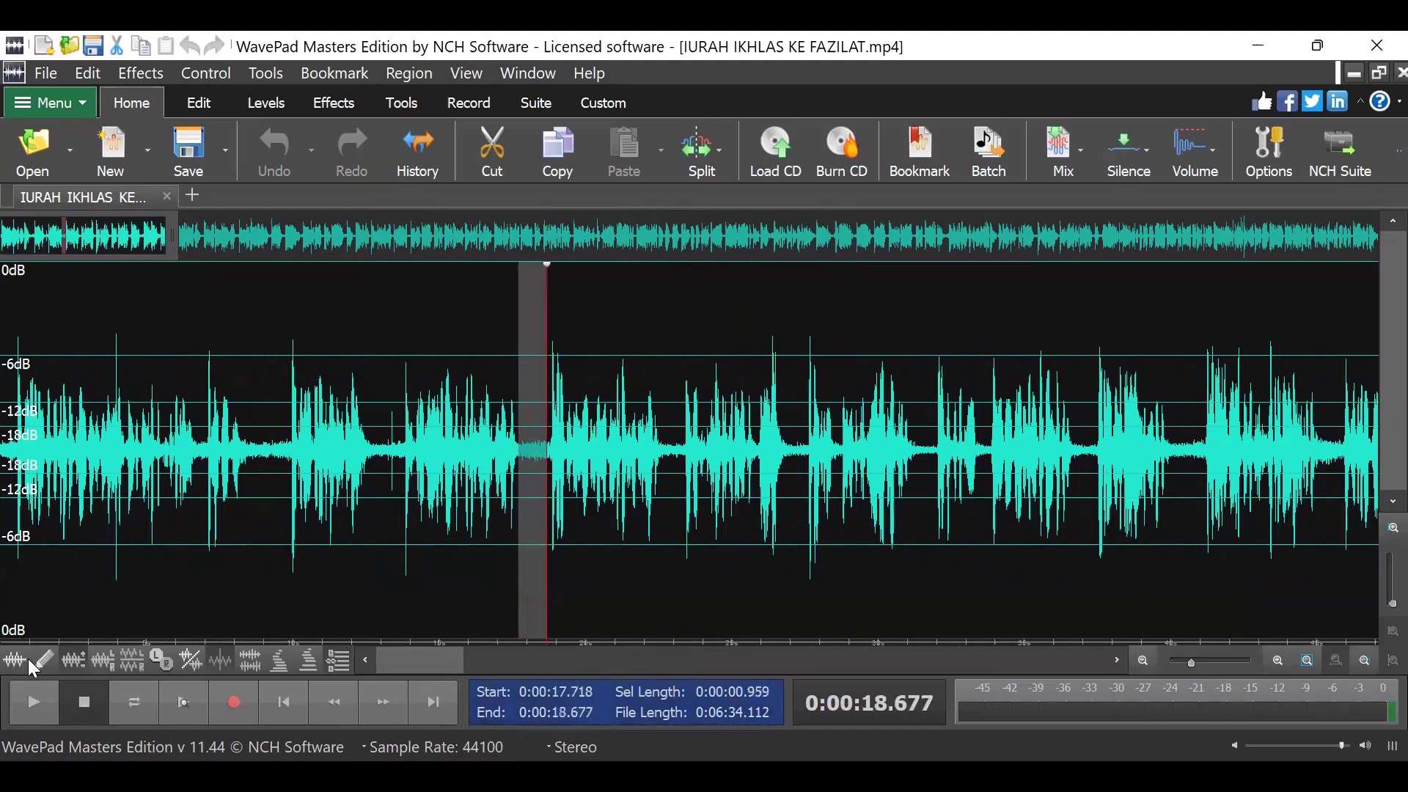
pyautogui.click(33, 706)
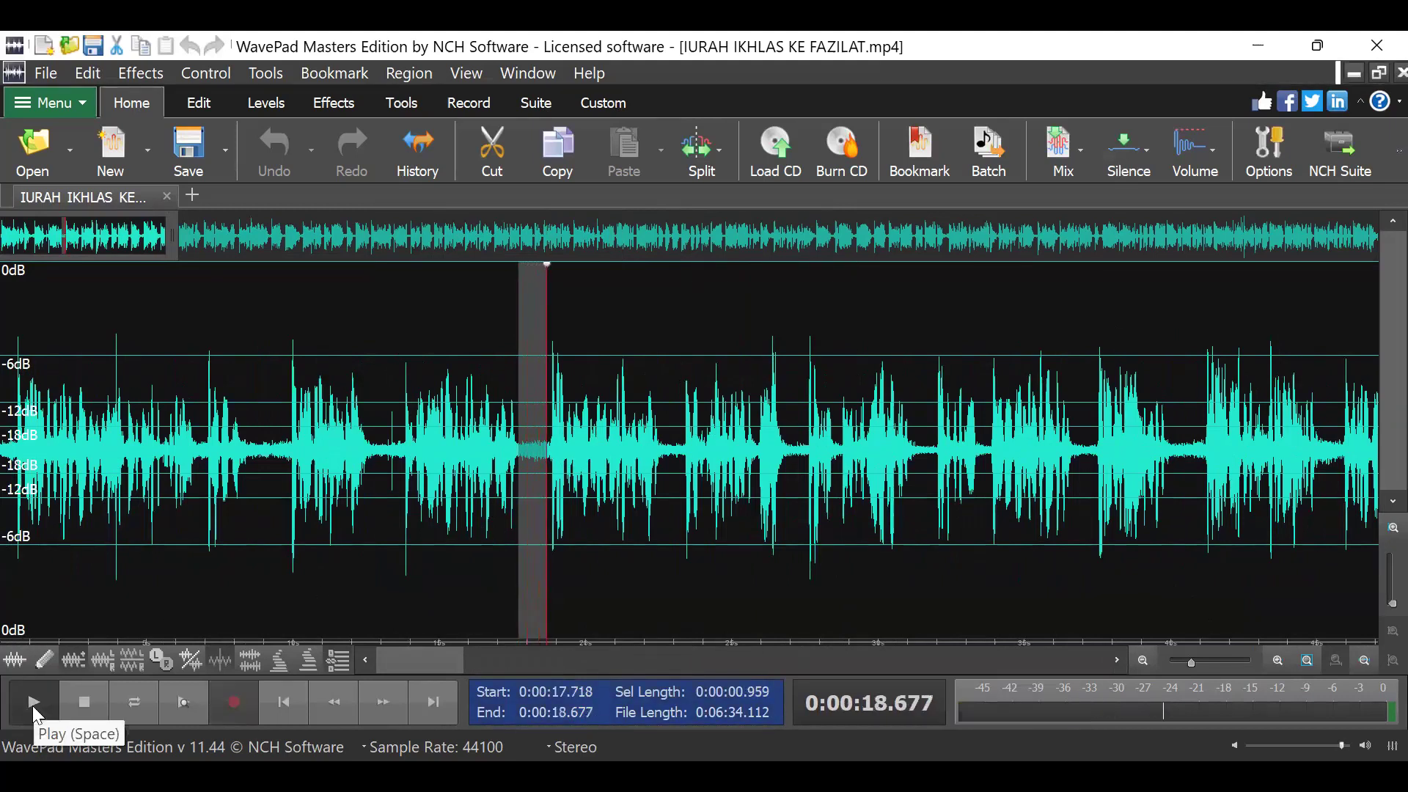
pyautogui.click(32, 706)
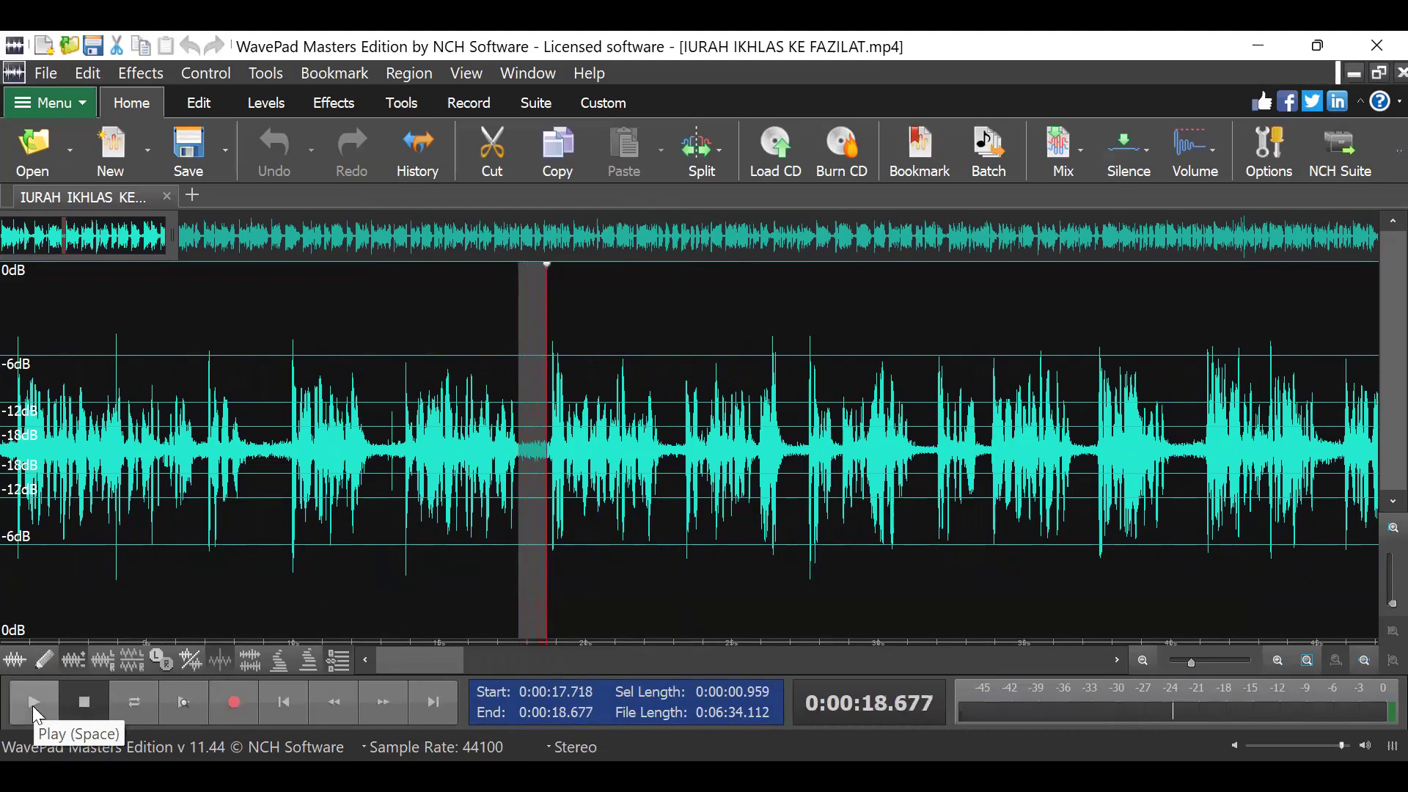
pyautogui.click(33, 706)
pyautogui.click(32, 707)
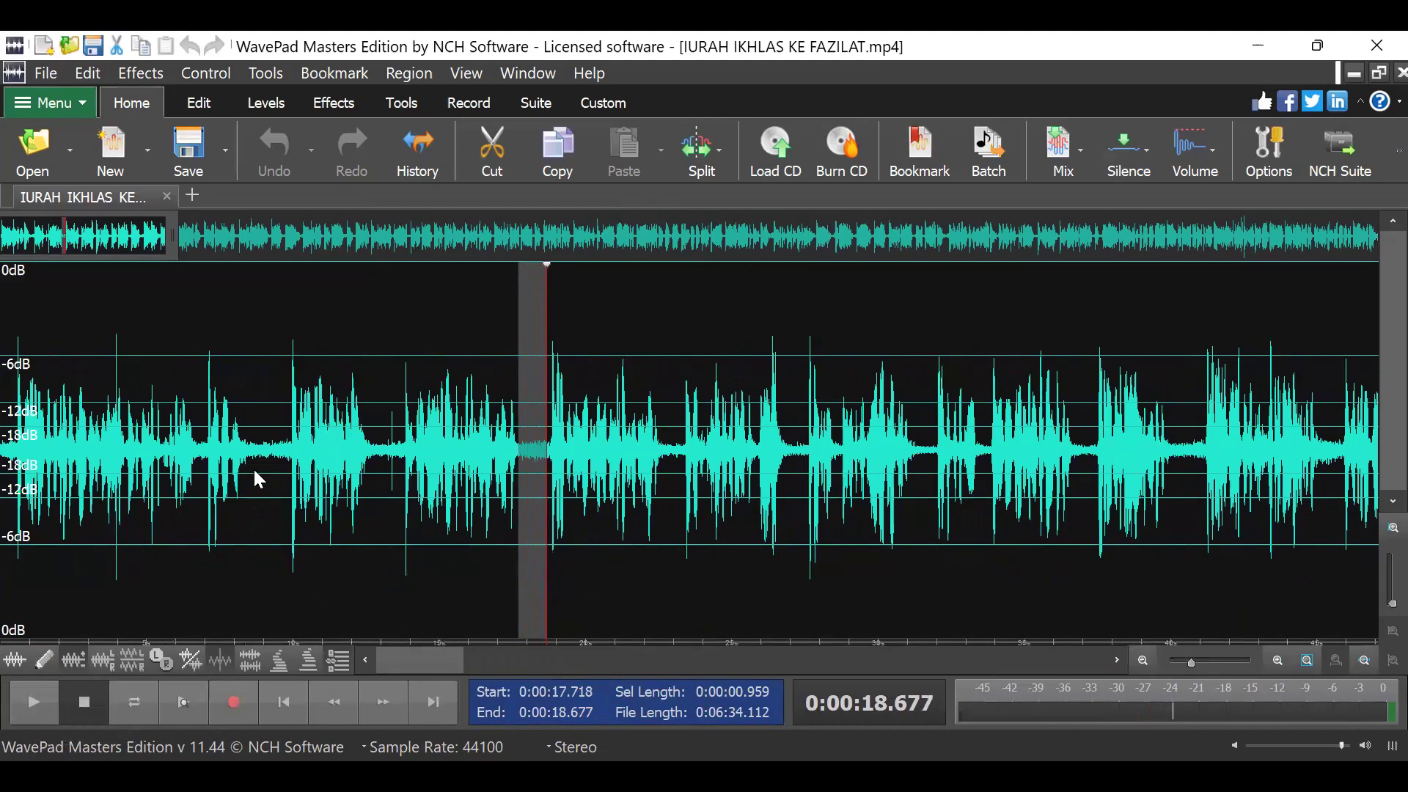
# Select the pause from about 0:08.6 to 0:09.8, play it, and clear the selection
pyautogui.moveTo(250, 457); pyautogui.dragTo(288, 465)
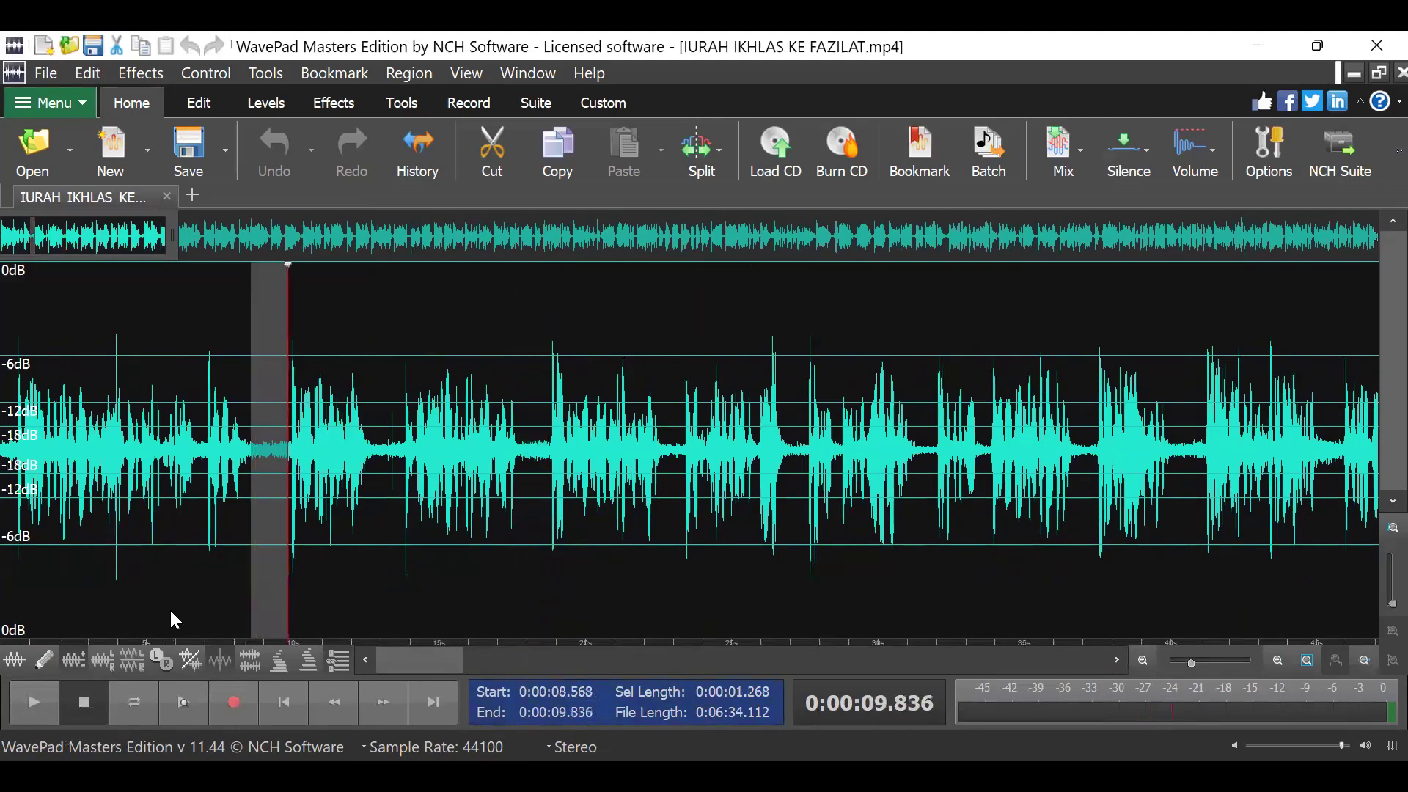
pyautogui.click(29, 700)
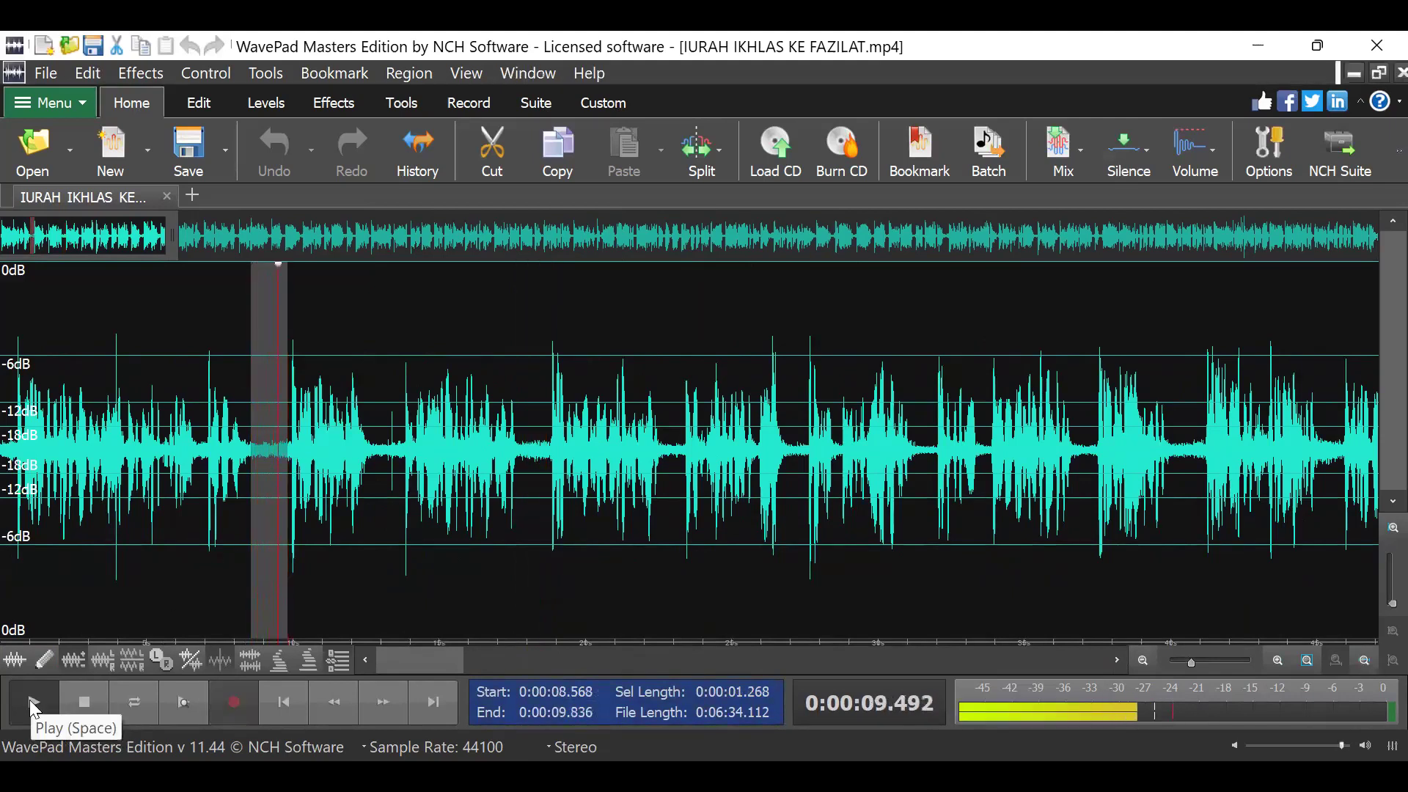
pyautogui.click(593, 596)
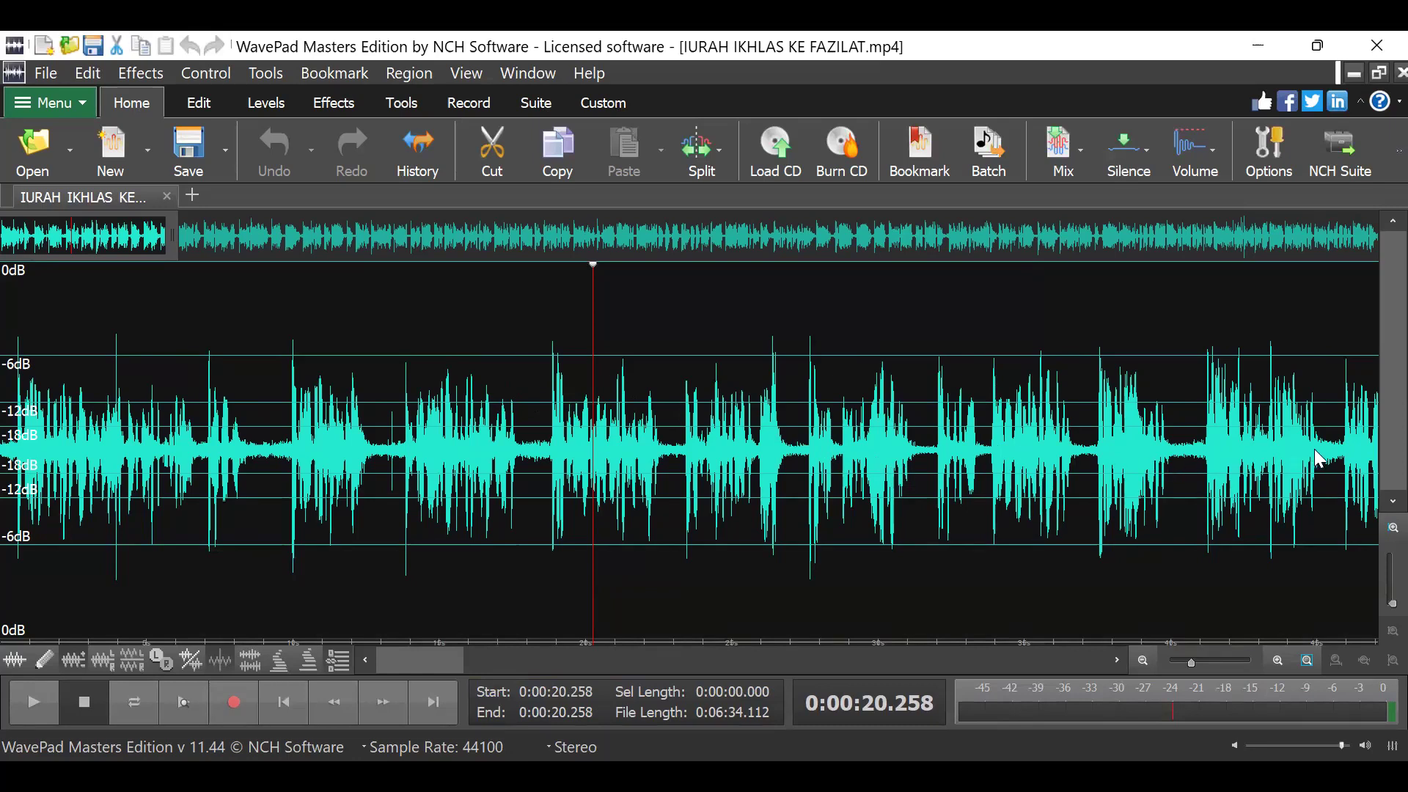
# Select the pause from about 0:45.0 to 0:45.9 and play it several times
pyautogui.moveTo(1318, 458); pyautogui.dragTo(1352, 467)
pyautogui.click(31, 702)
pyautogui.click(31, 701)
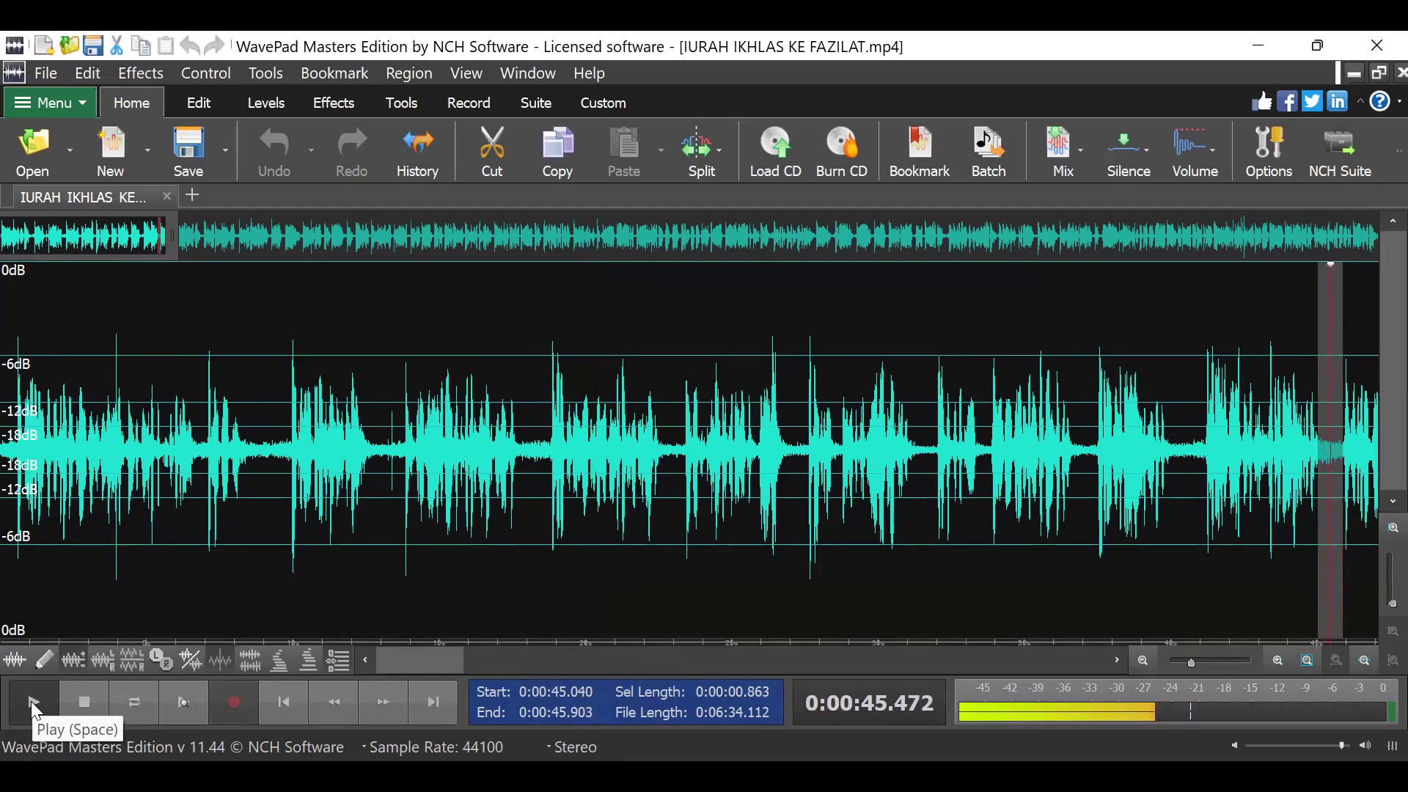
pyautogui.click(30, 701)
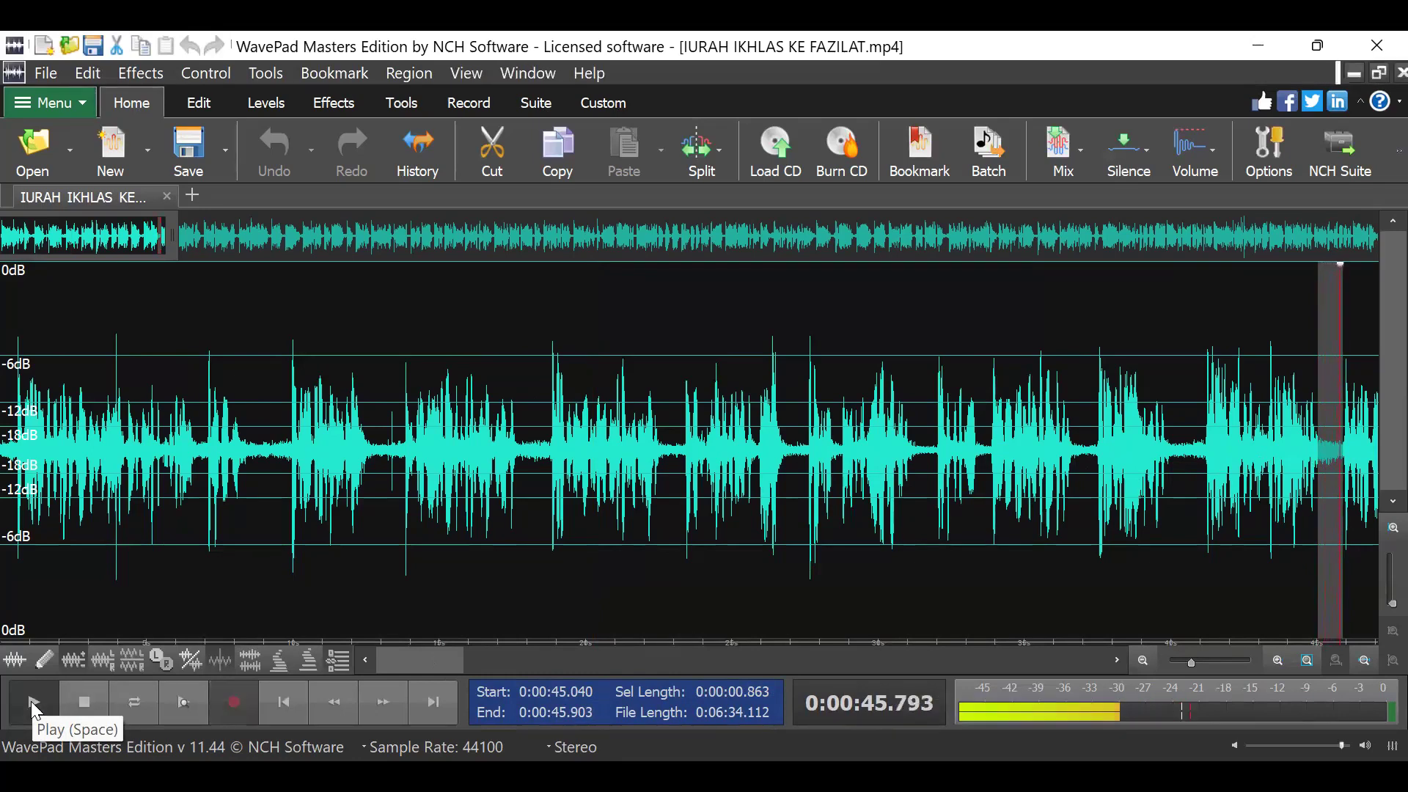
# Select the pause from about 0:26.9 to 0:27.5, listen to it, and grab it as the noise sample for spectral subtraction
pyautogui.moveTo(788, 458); pyautogui.dragTo(804, 462)
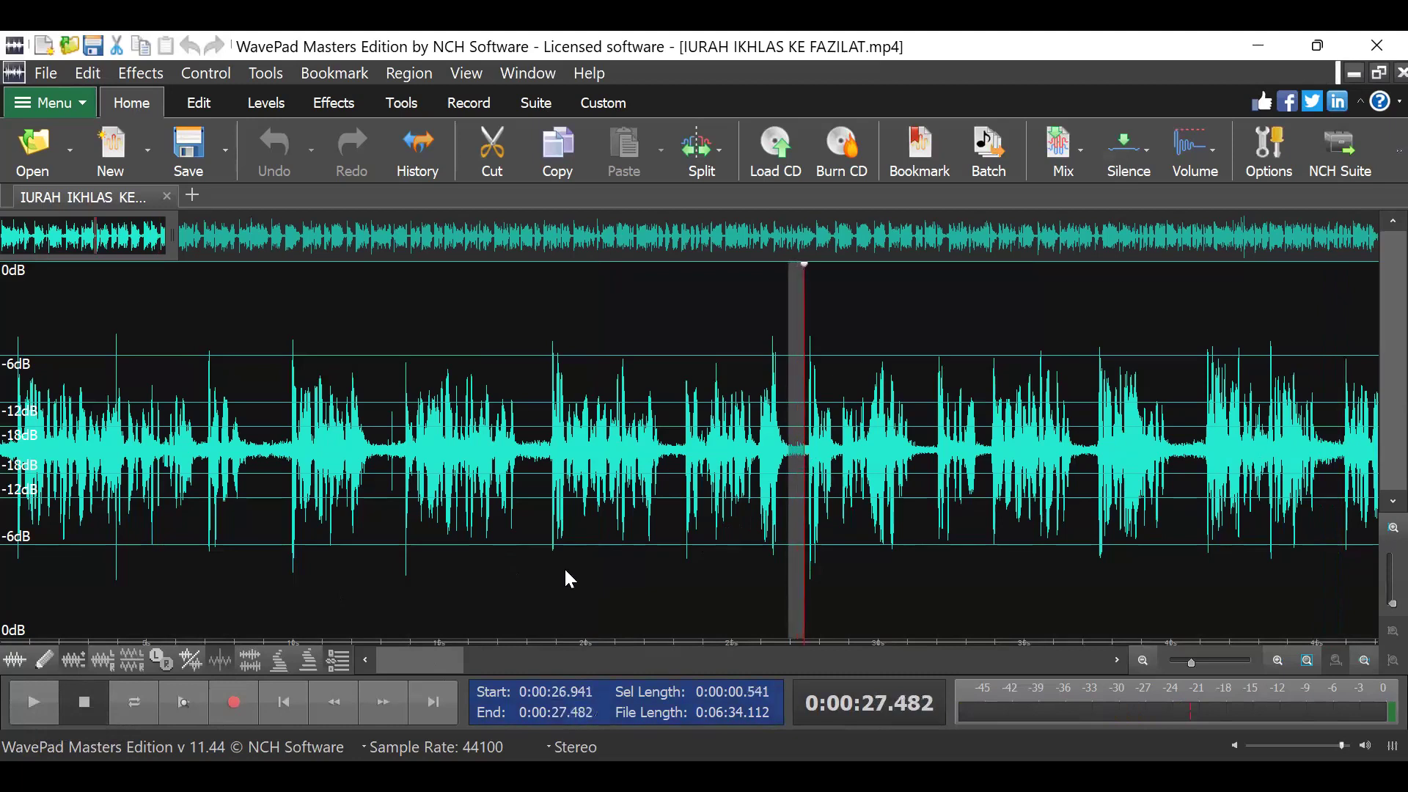
pyautogui.click(30, 696)
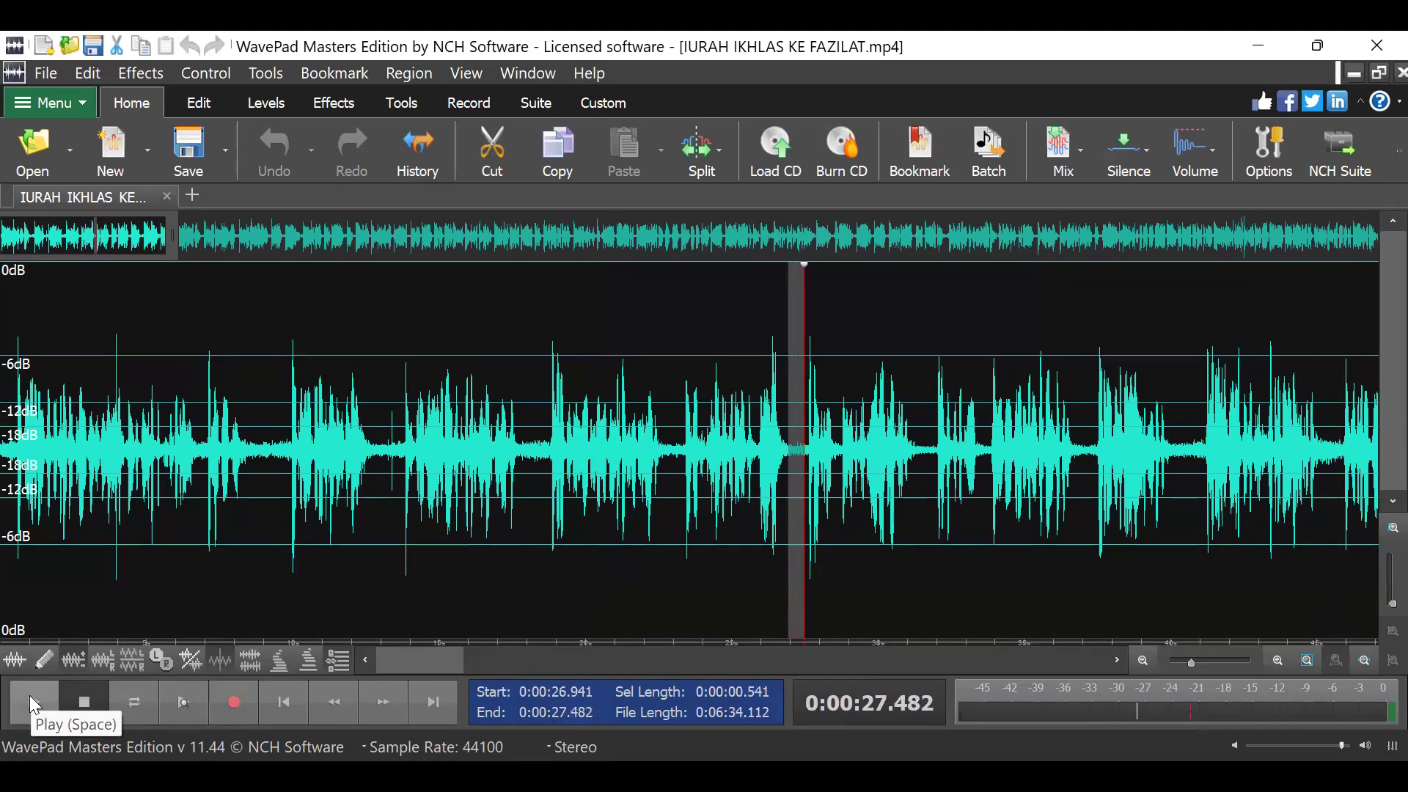
pyautogui.click(30, 695)
pyautogui.click(29, 695)
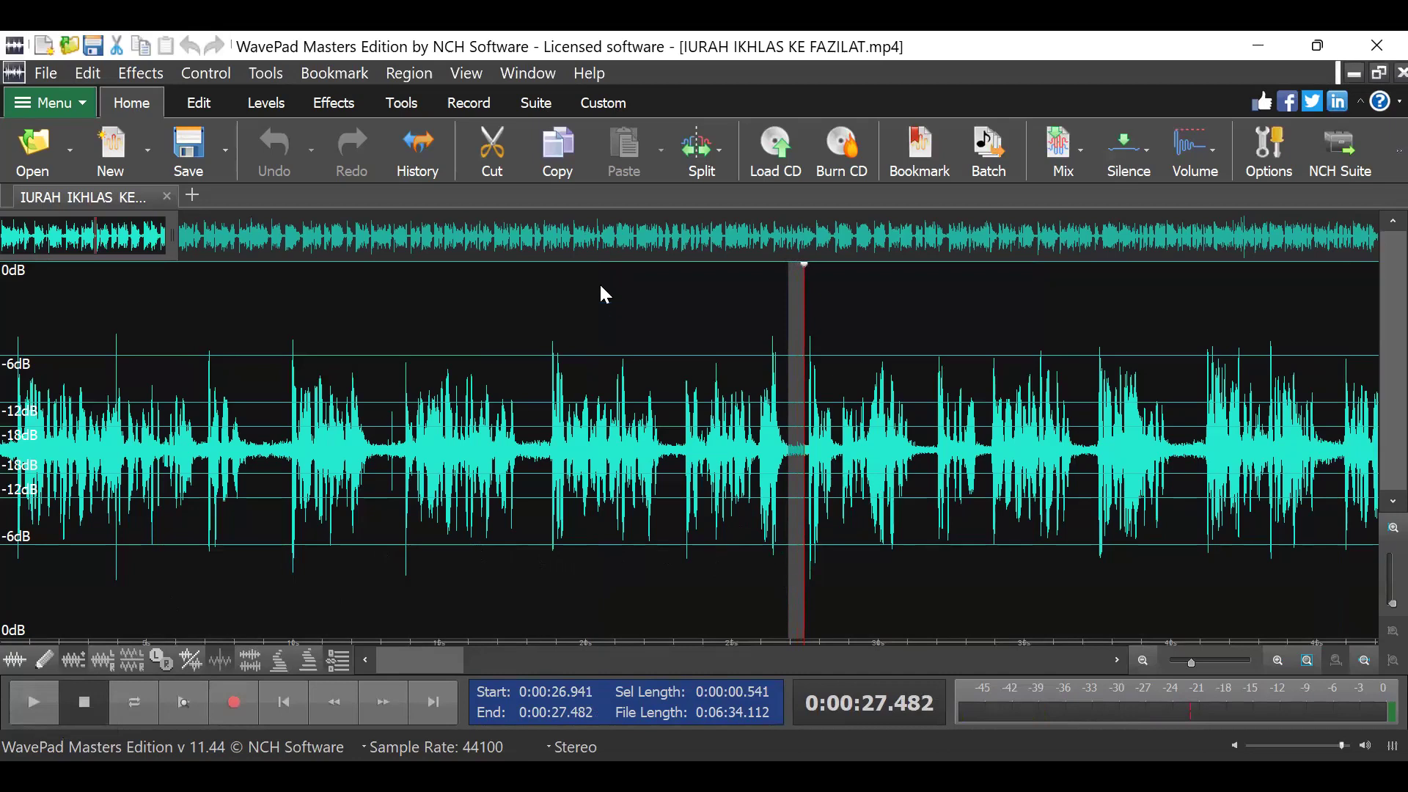
pyautogui.click(334, 106)
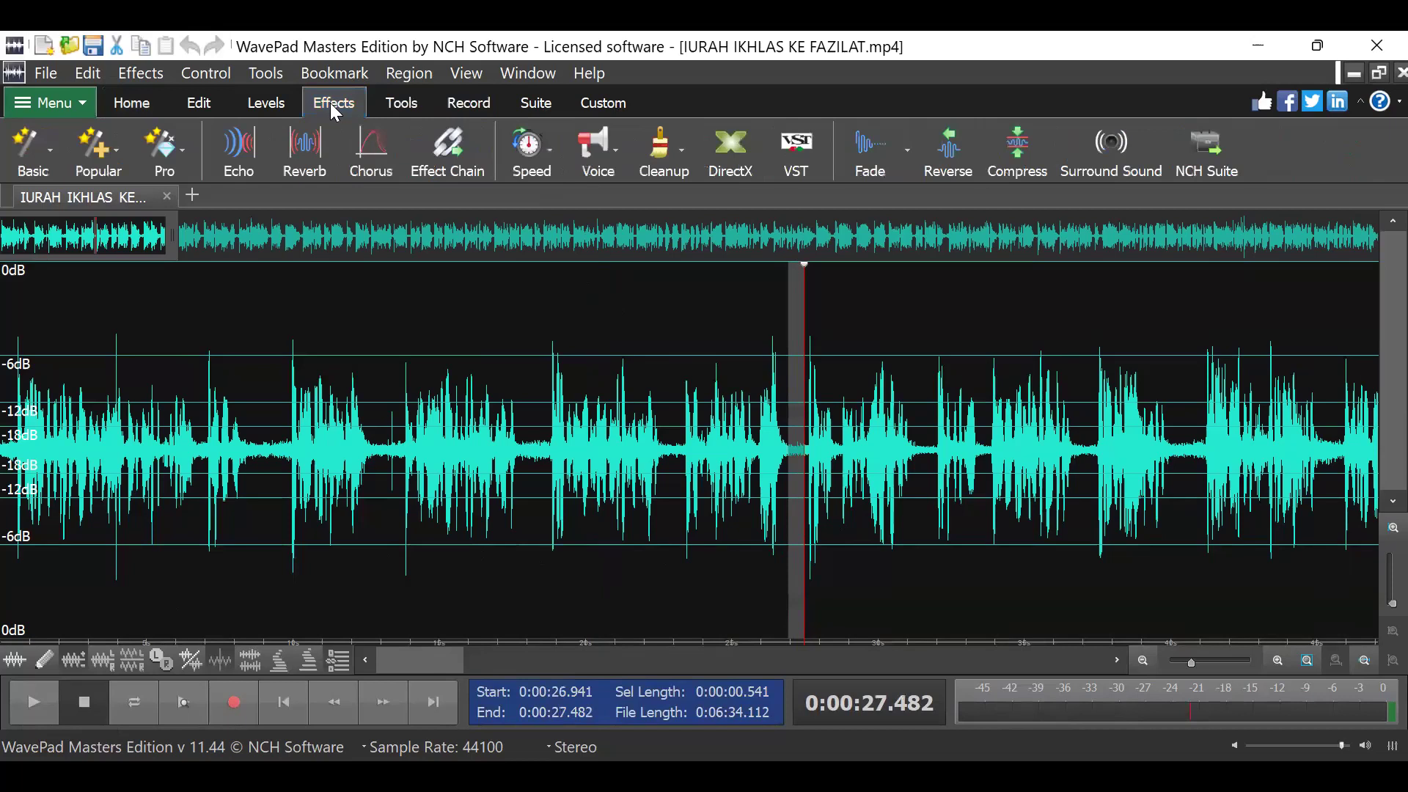
pyautogui.click(670, 151)
pyautogui.moveTo(745, 169)
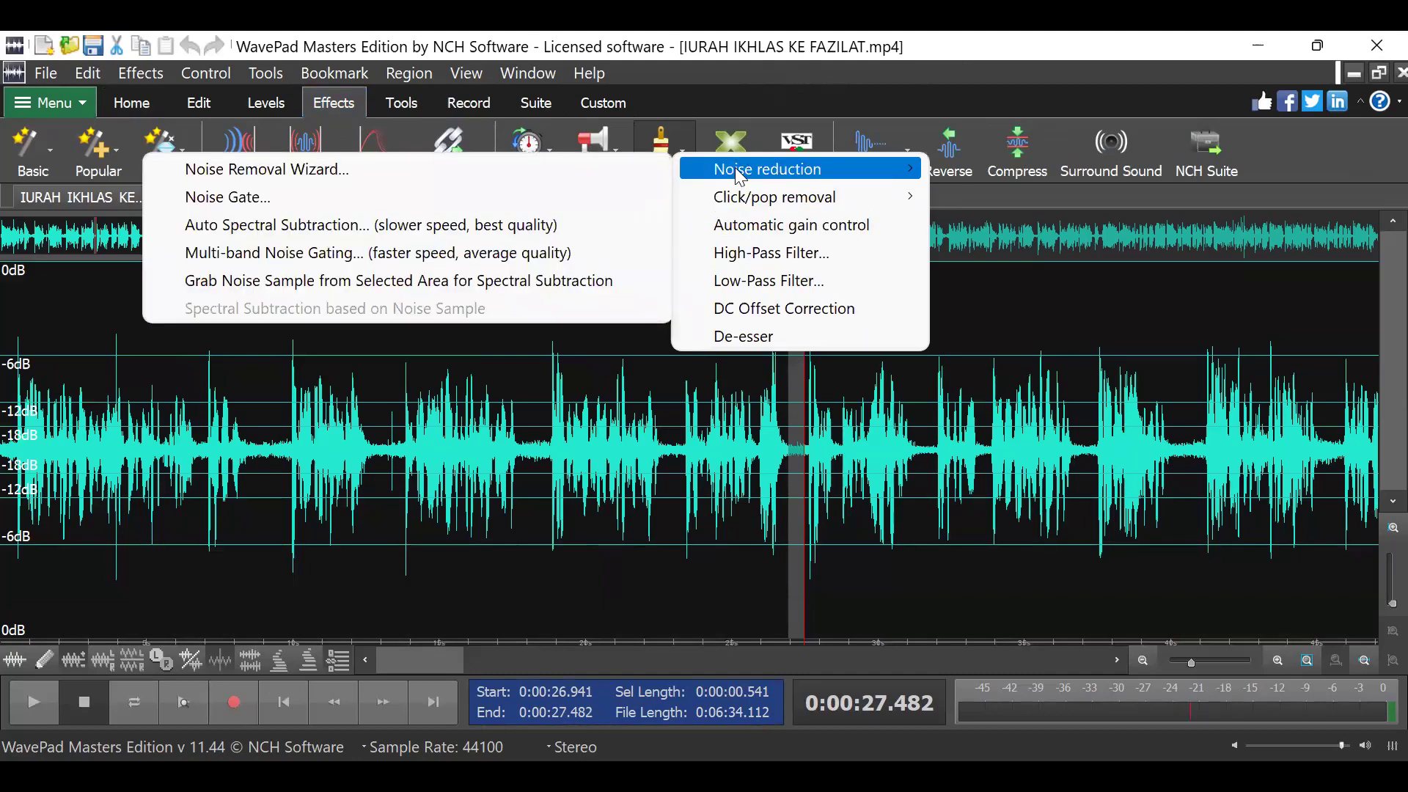
pyautogui.click(553, 281)
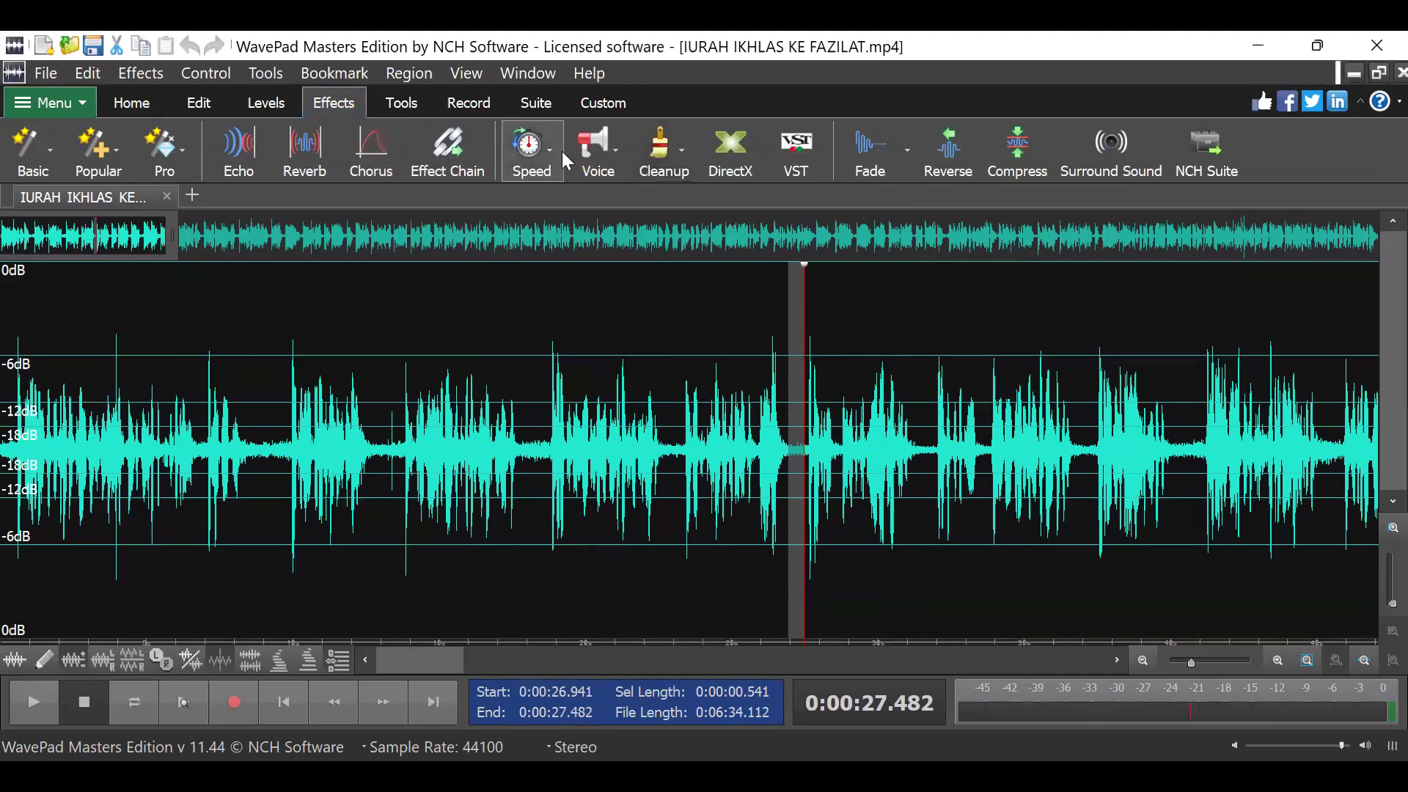
# Apply spectral subtraction based on the noise sample to the selected pause, and play the result
pyautogui.click(675, 162)
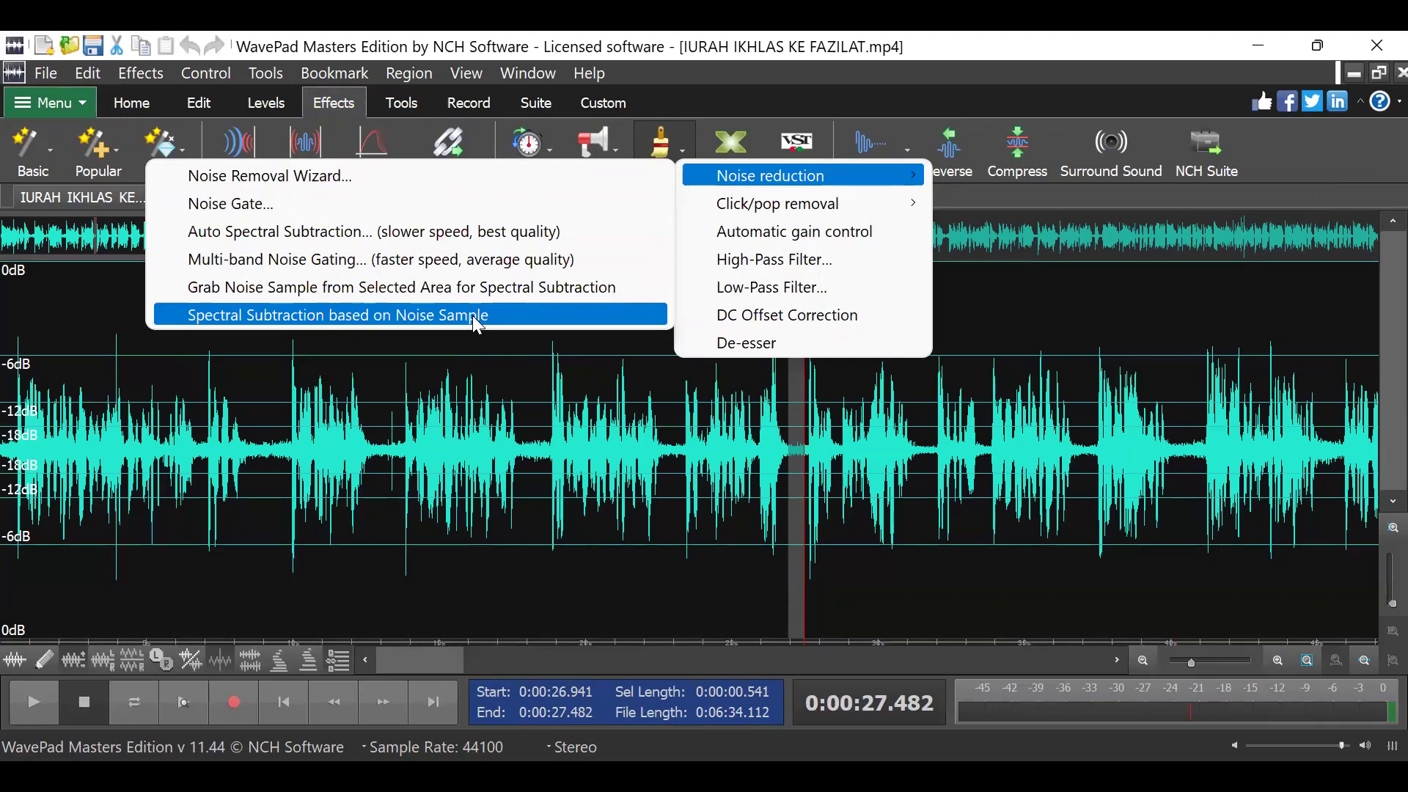
pyautogui.click(476, 316)
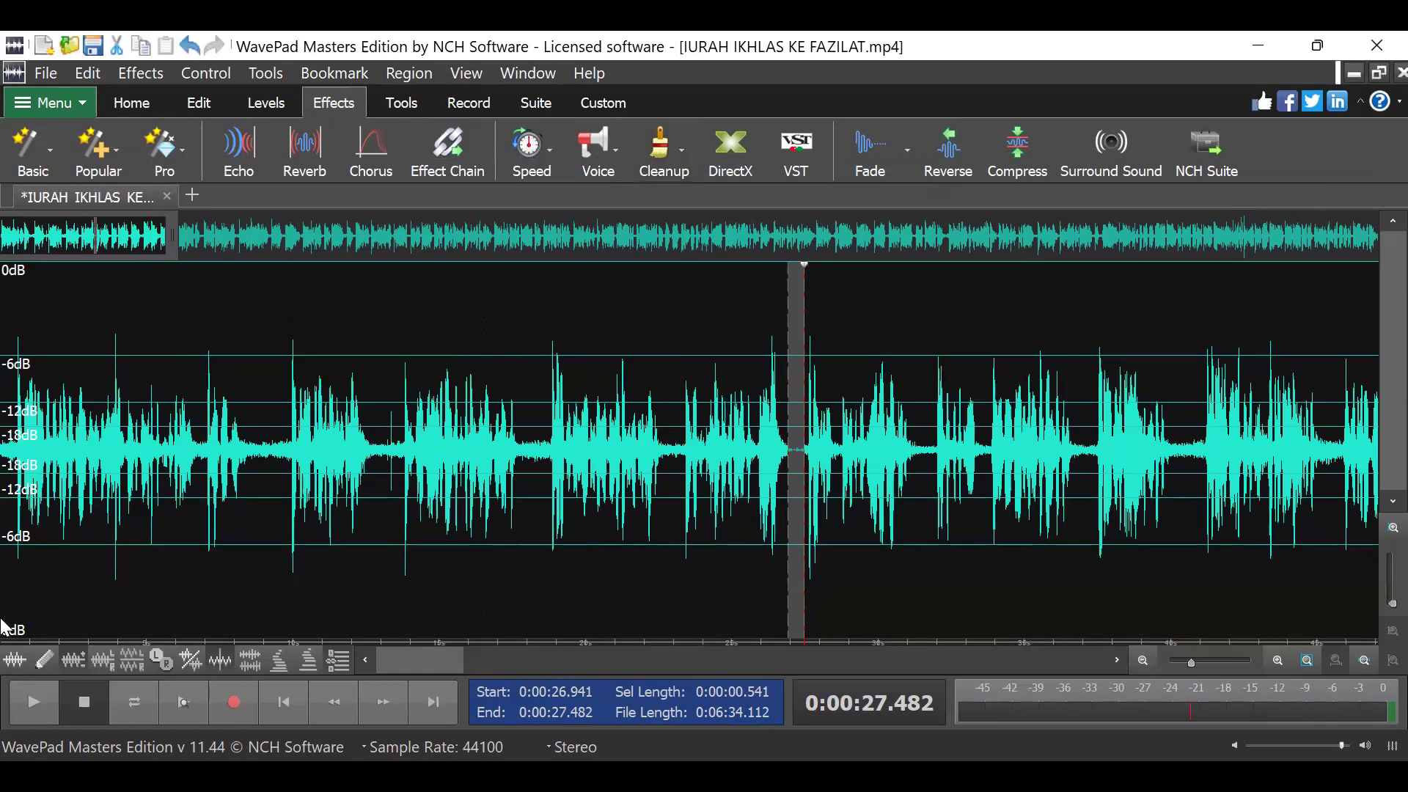
pyautogui.click(30, 706)
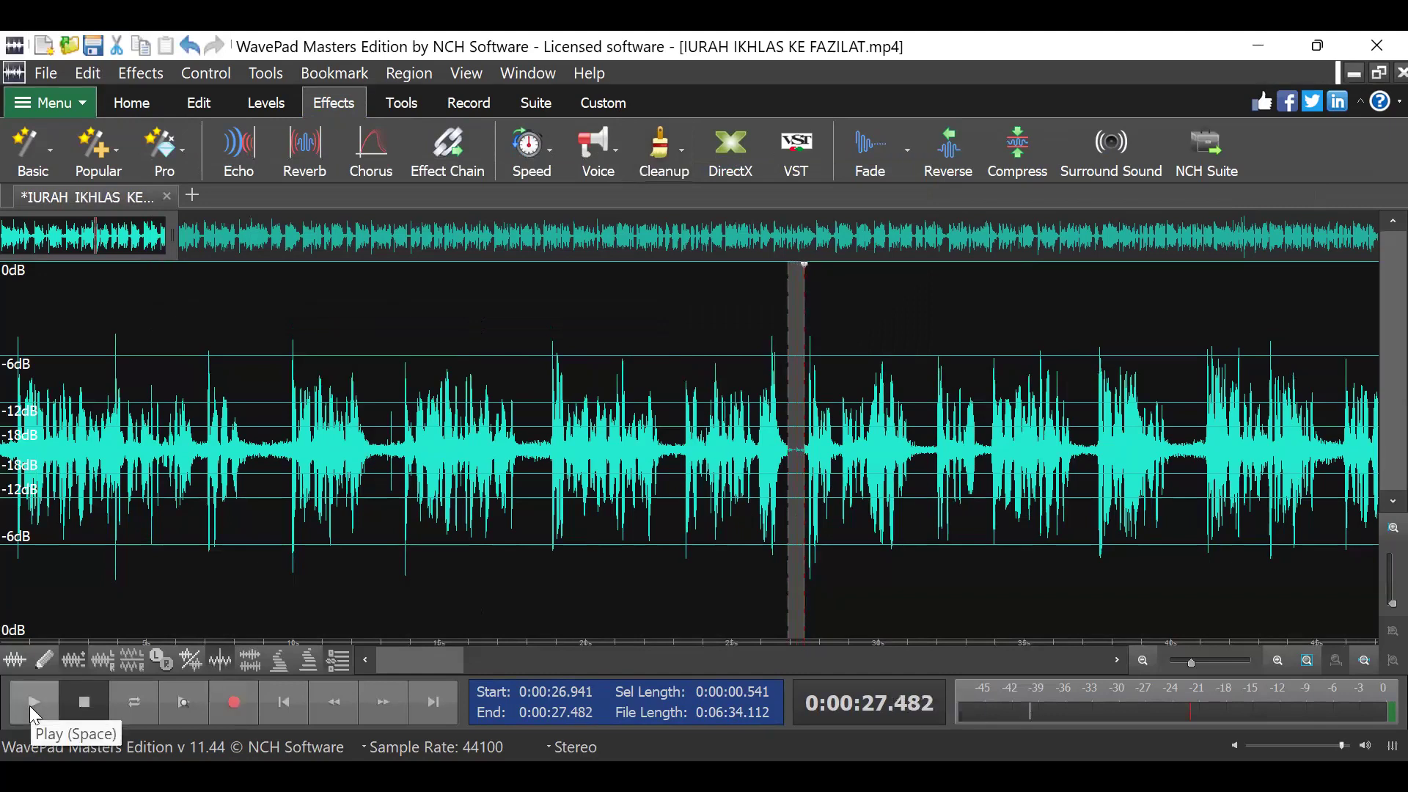
pyautogui.click(29, 706)
# Clear the selection and apply spectral subtraction based on the noise sample to the whole file
pyautogui.click(534, 524)
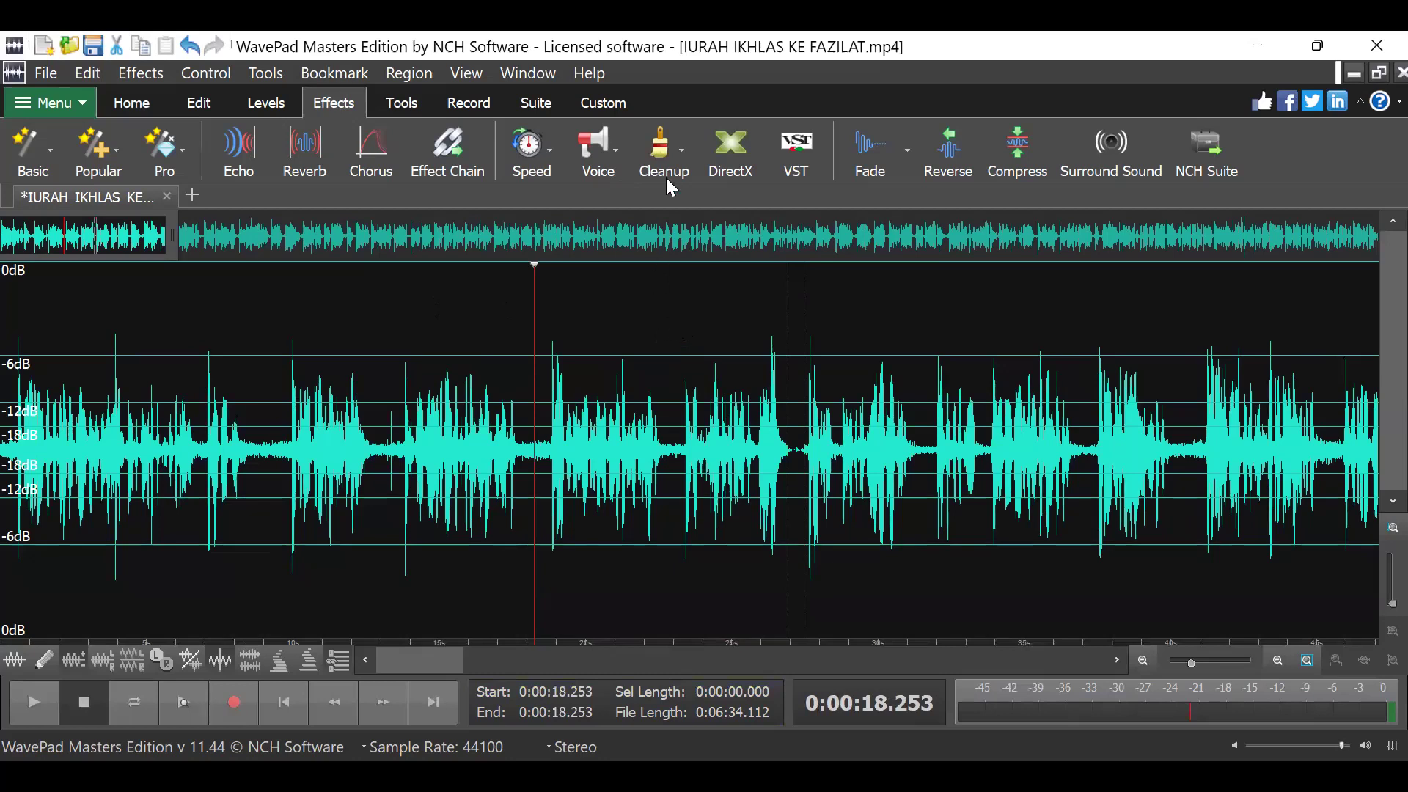
pyautogui.click(674, 153)
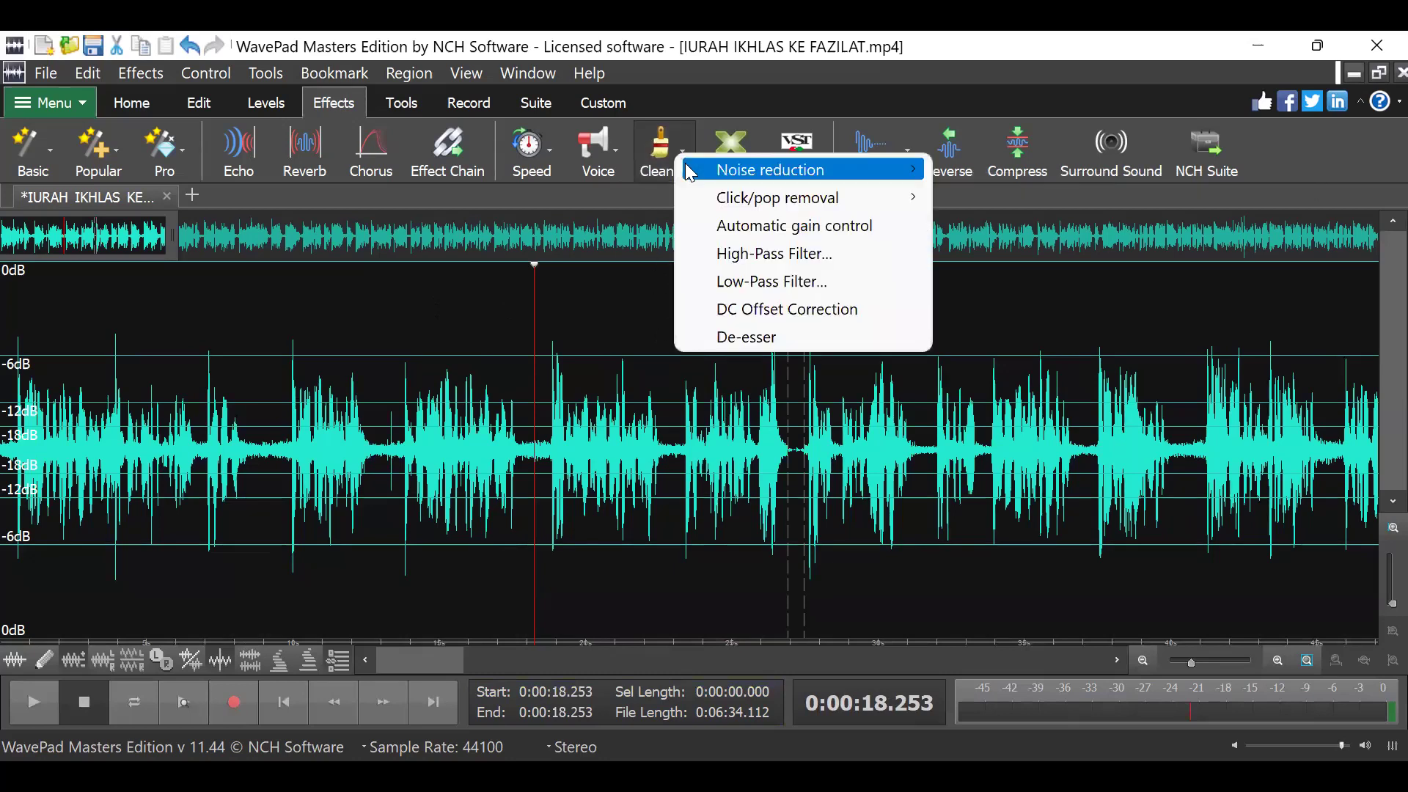
pyautogui.moveTo(748, 170)
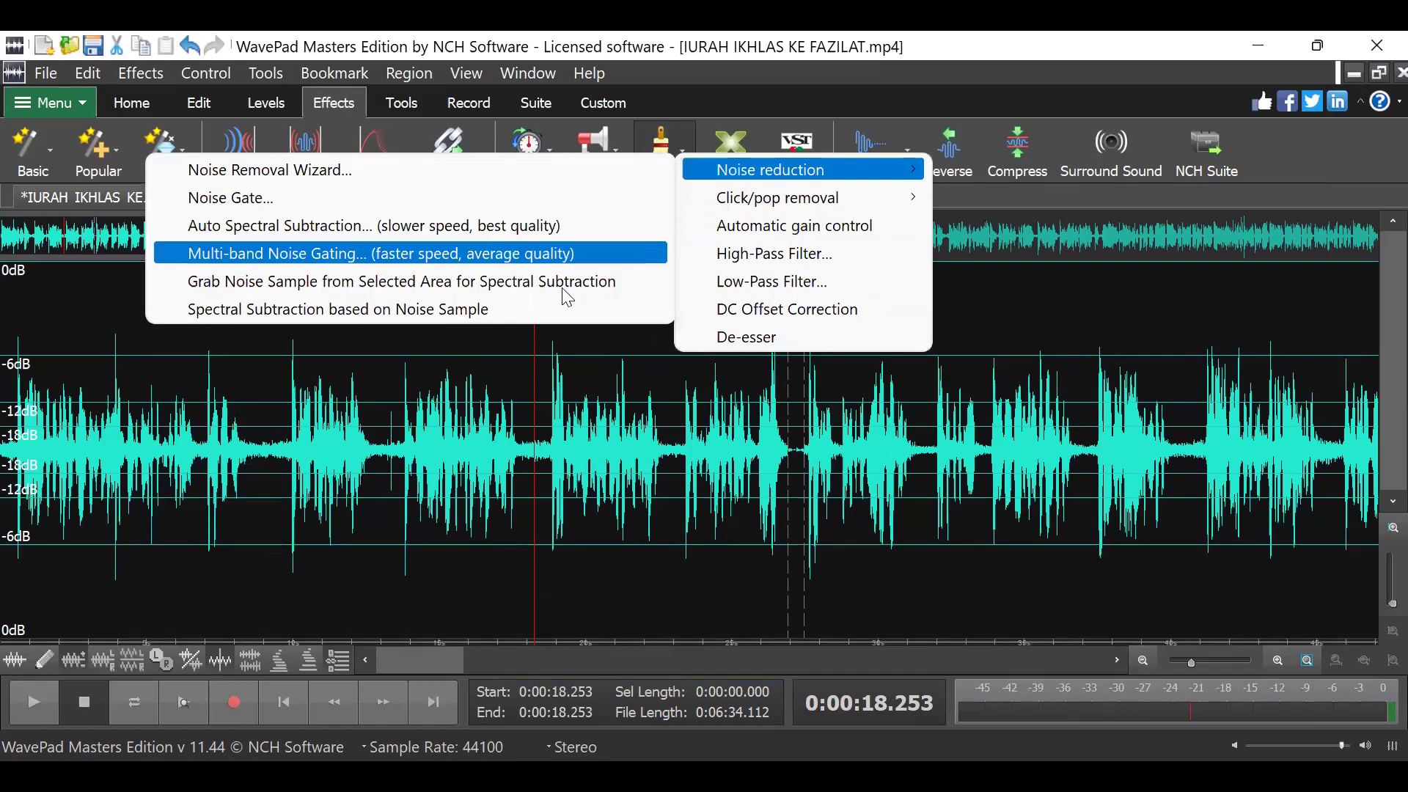
pyautogui.click(504, 310)
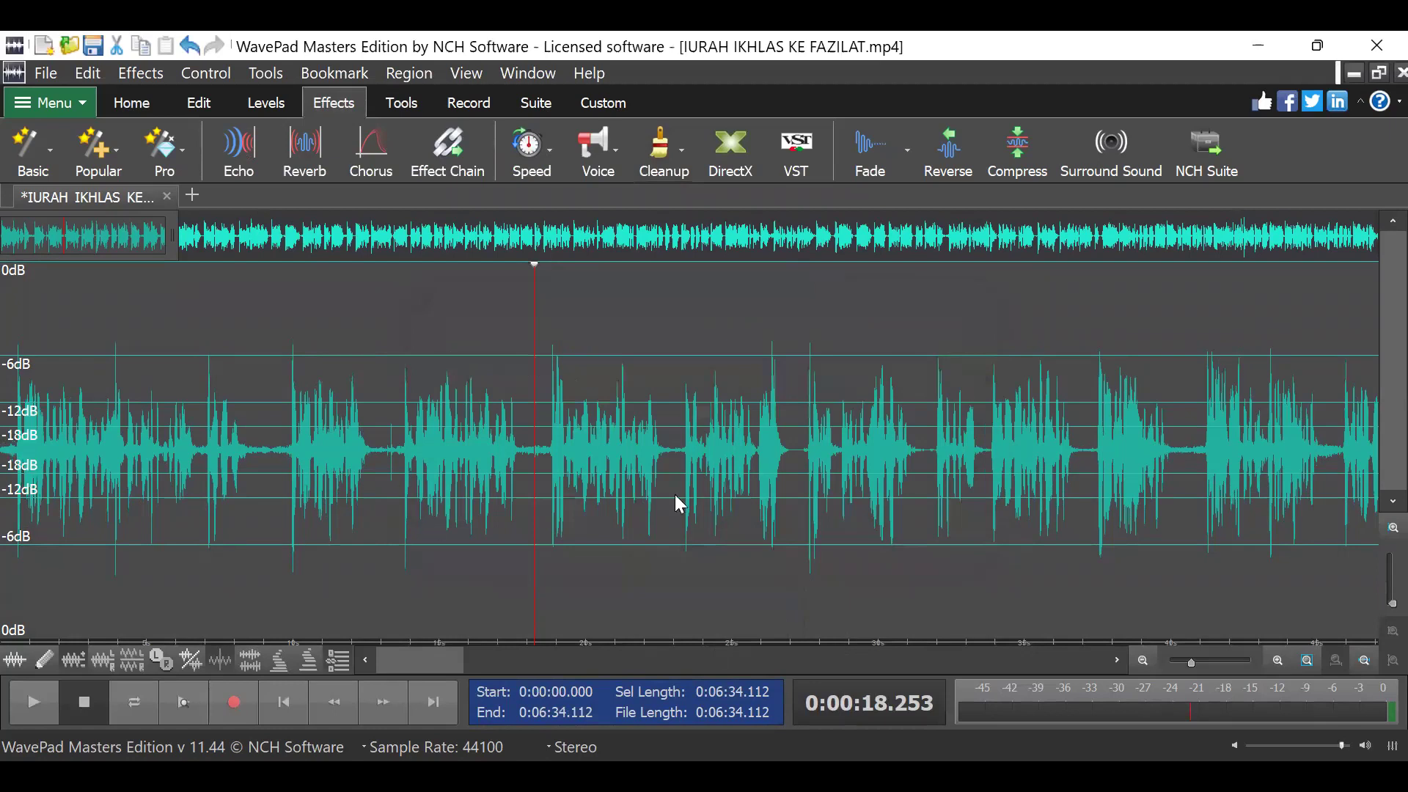
# Select the pause from about 0:57.4 to 0:58.3 and play it repeatedly to check for remaining noise
pyautogui.moveTo(398, 661); pyautogui.dragTo(458, 663)
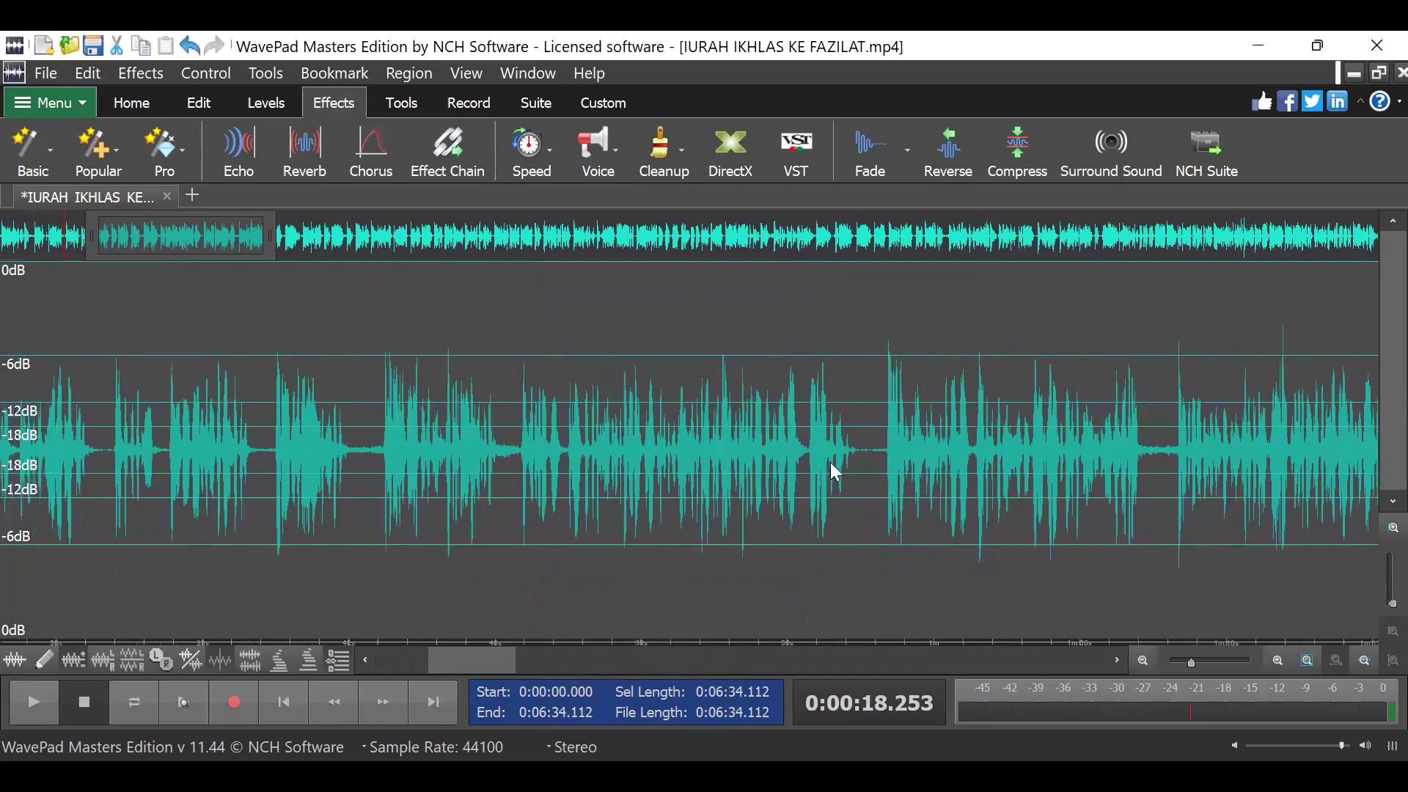
pyautogui.moveTo(858, 456); pyautogui.dragTo(883, 458)
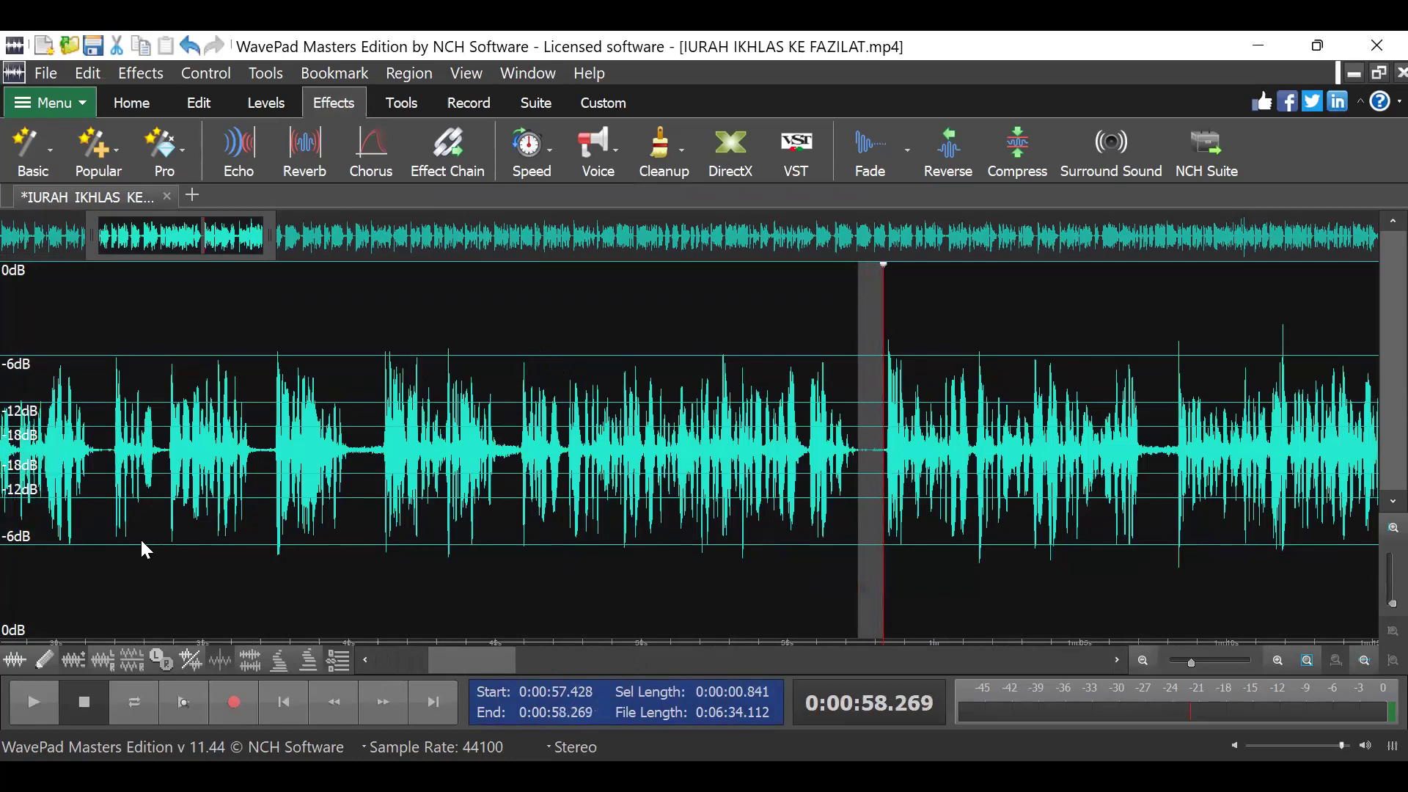
pyautogui.click(28, 707)
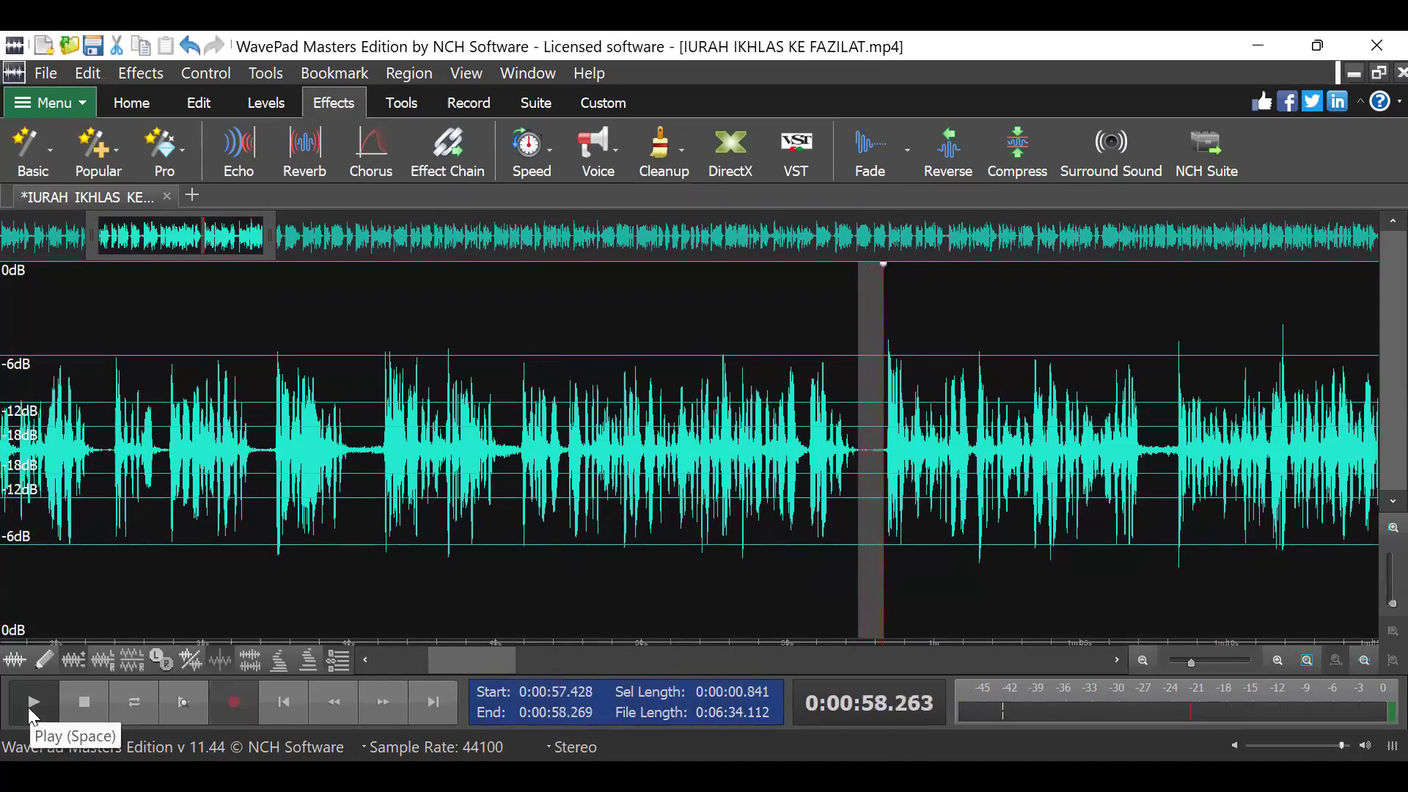
pyautogui.click(28, 707)
pyautogui.click(28, 707)
pyautogui.click(28, 707)
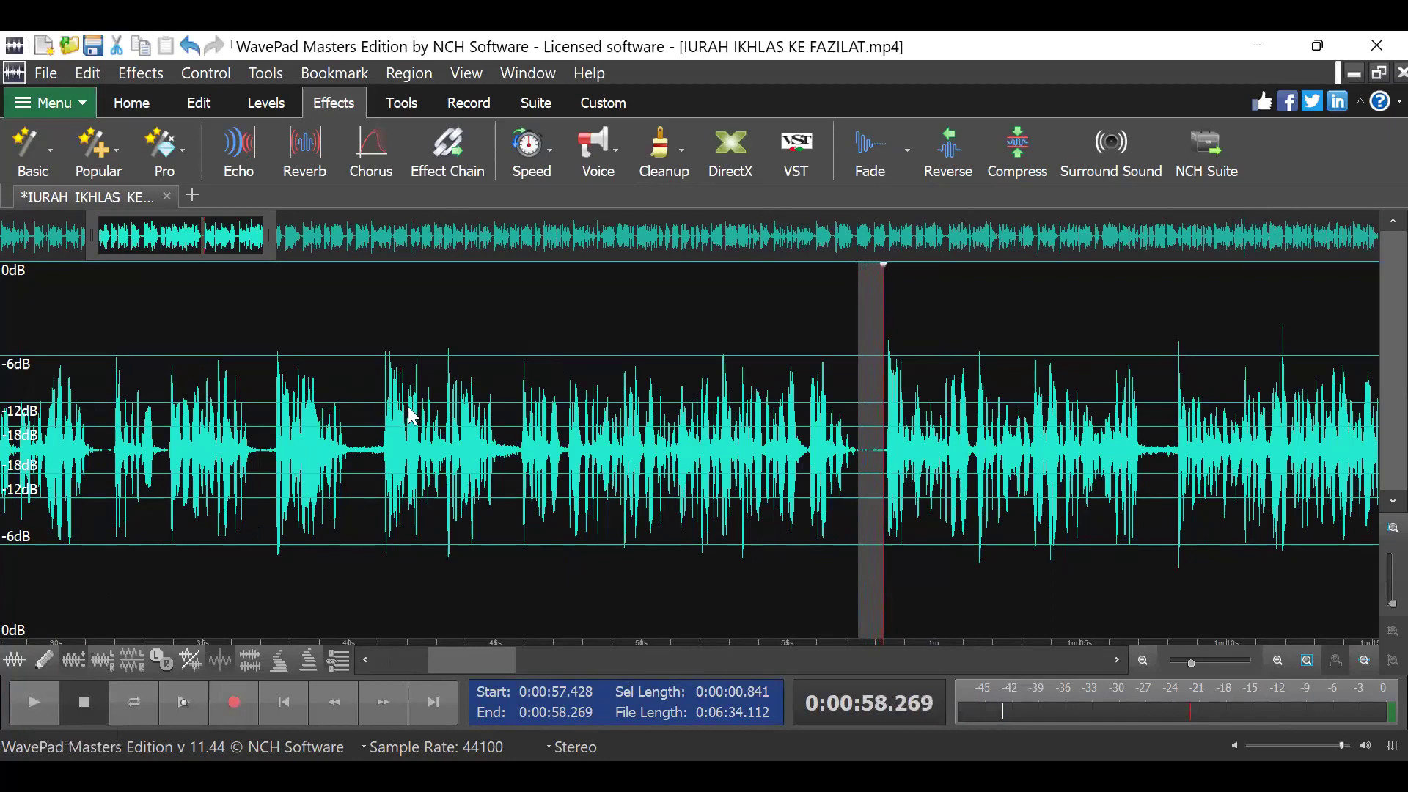
# Select the pause from about 0:40.0 to 0:40.9 and play it to check the noise reduction
pyautogui.moveTo(376, 450); pyautogui.dragTo(346, 453)
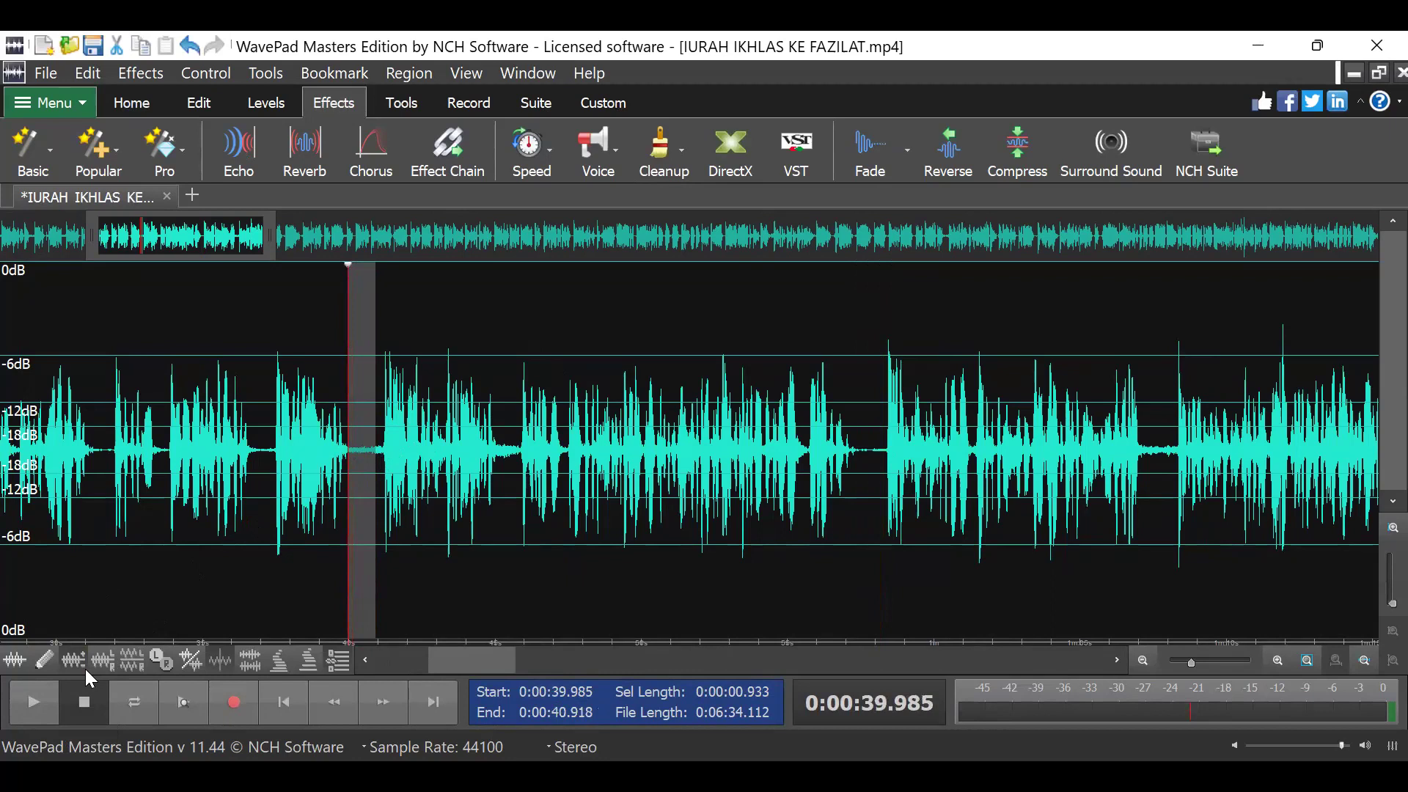
pyautogui.click(34, 702)
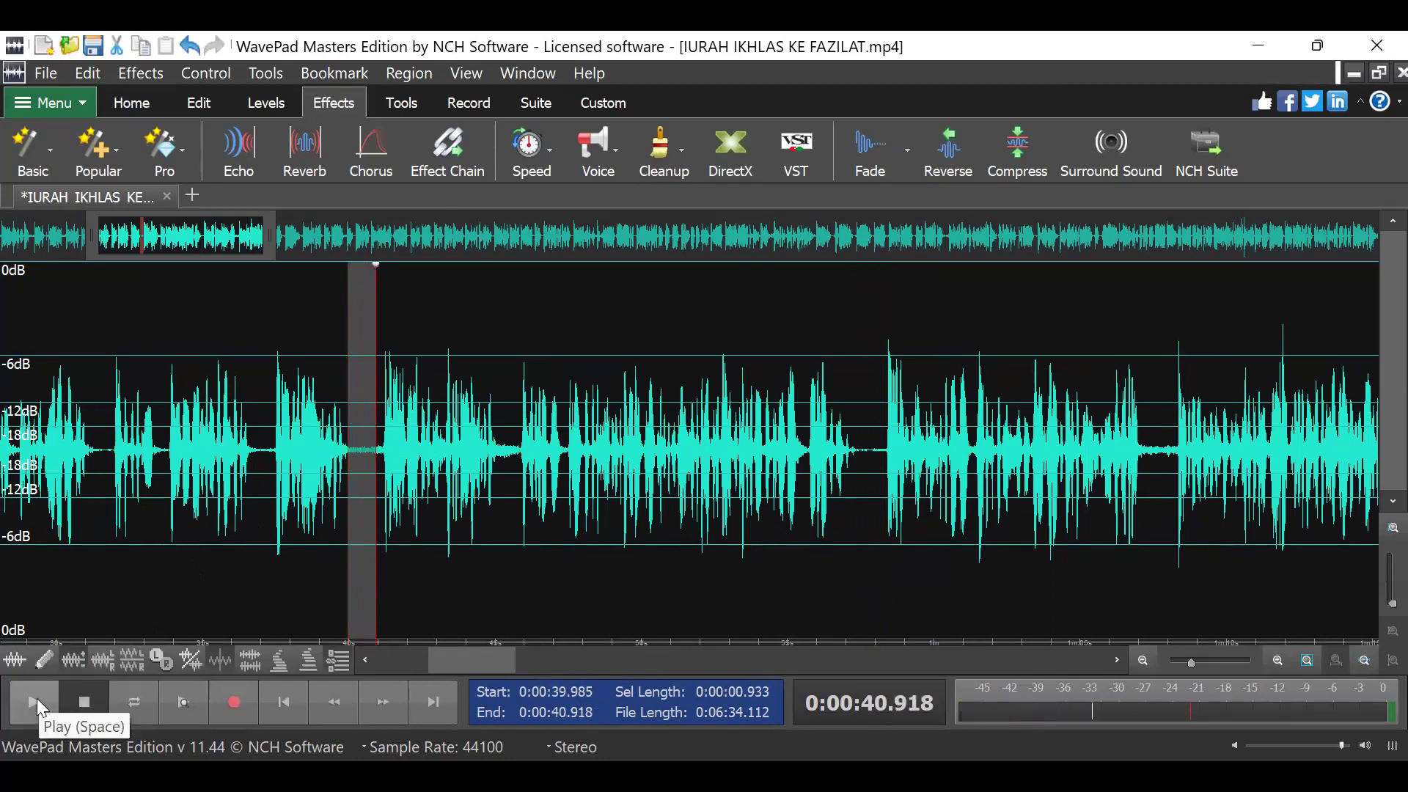
pyautogui.click(37, 701)
# Select the pause from about 1:07.2 to 1:08.2 and play it several times to check for remaining noise
pyautogui.moveTo(1172, 465); pyautogui.dragTo(1142, 456)
pyautogui.click(34, 707)
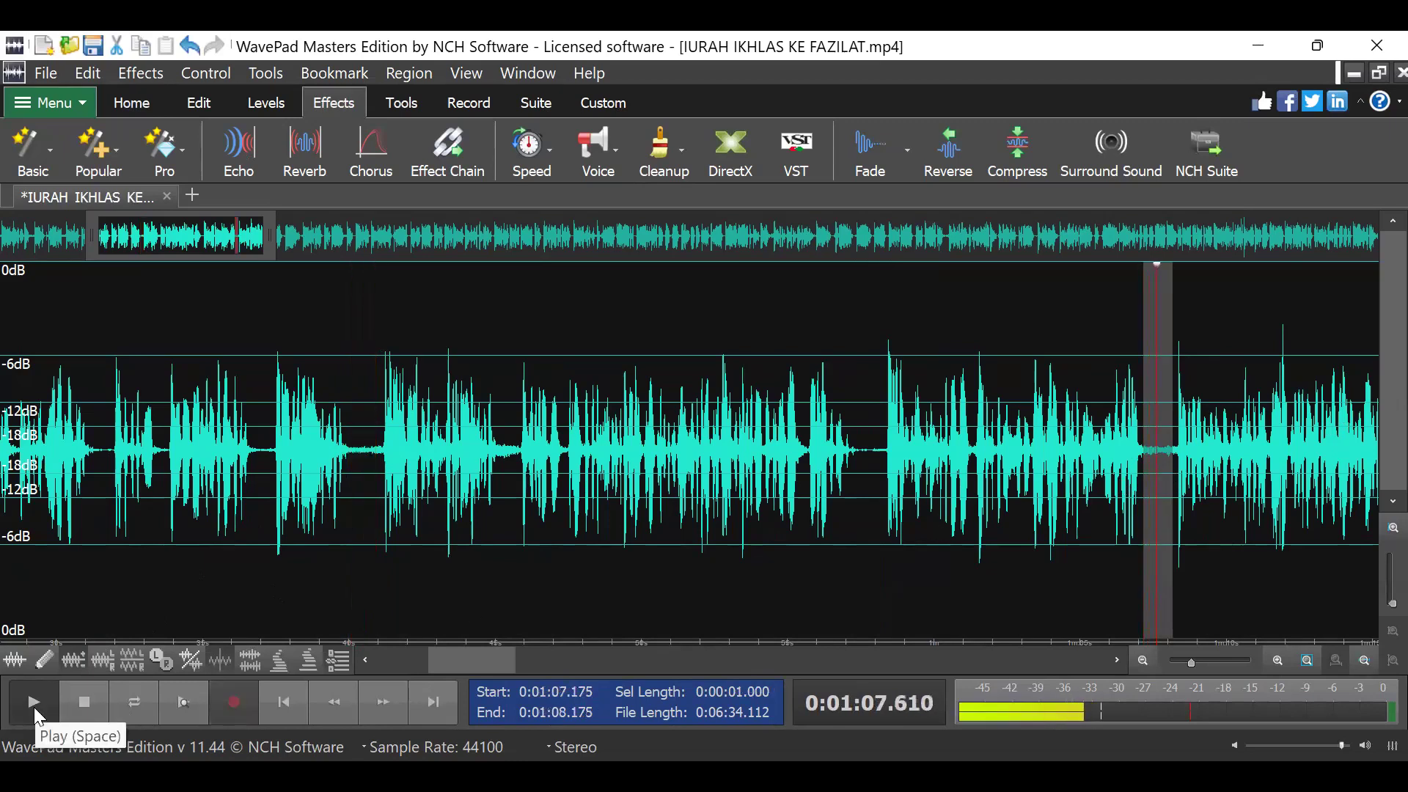
pyautogui.click(33, 707)
pyautogui.click(33, 707)
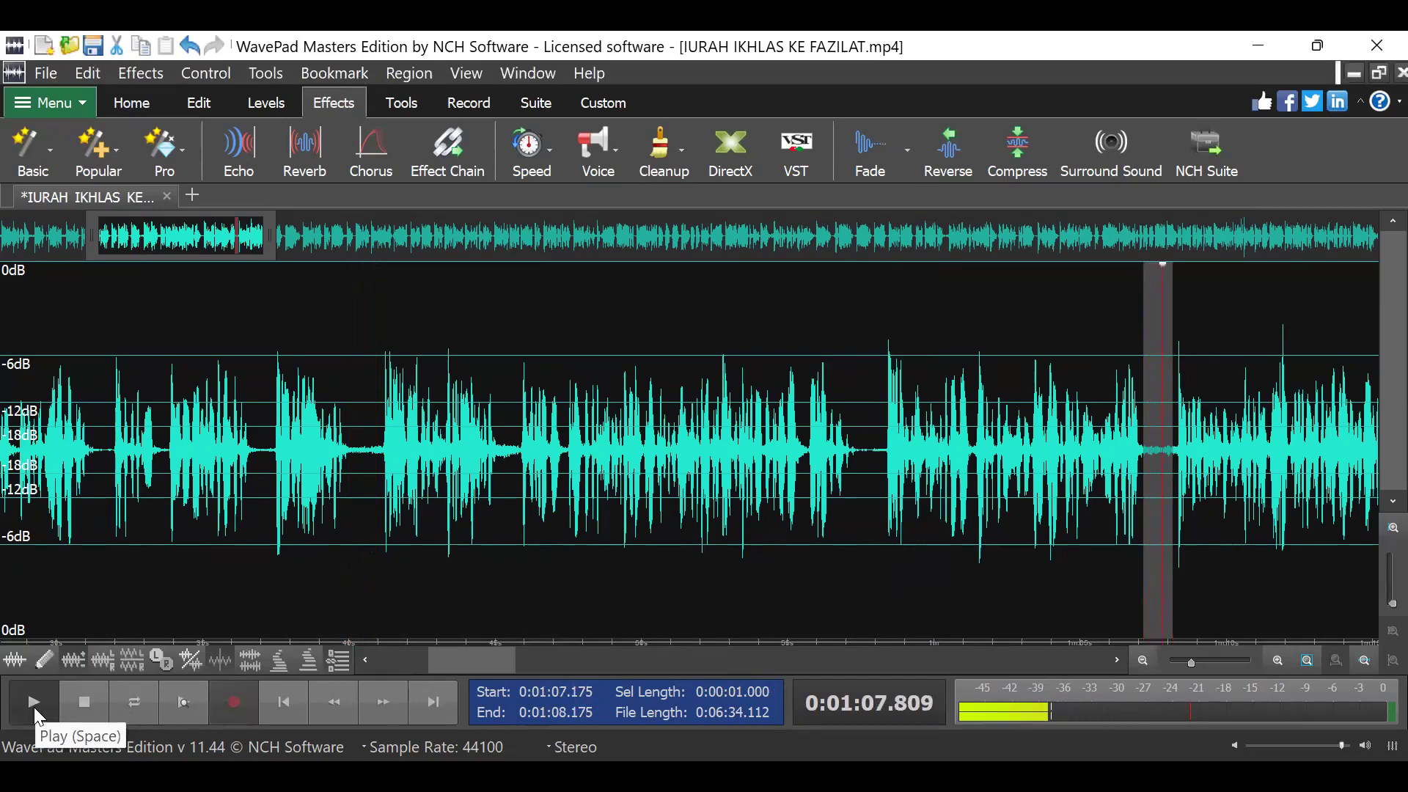
pyautogui.moveTo(474, 670)
pyautogui.mouseDown()
pyautogui.moveTo(580, 666)
pyautogui.moveTo(460, 665)
pyautogui.mouseUp()
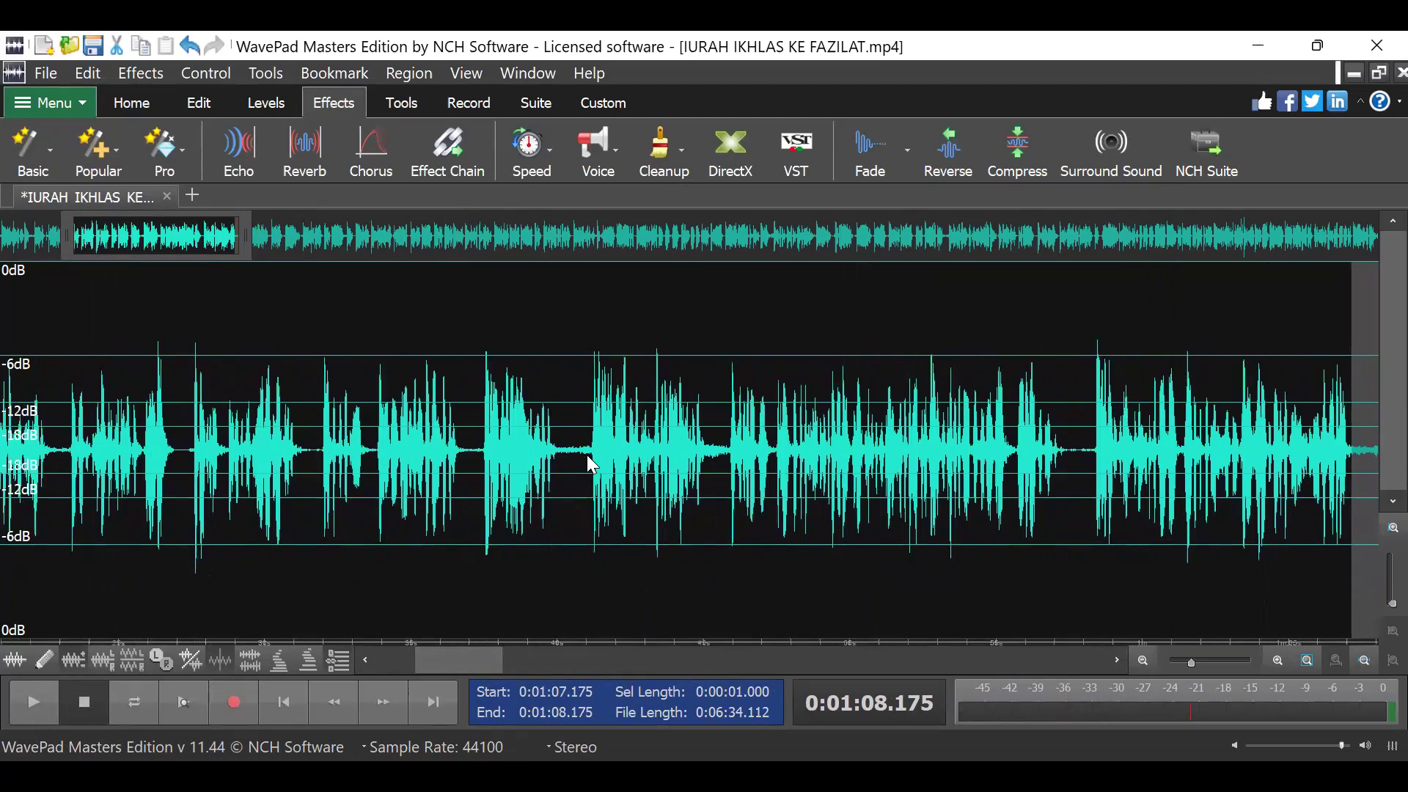
# Select the pause from about 0:40.0 to 0:41.0, play it, and grab it as the noise sample for spectral subtraction
pyautogui.moveTo(587, 457); pyautogui.dragTo(556, 455)
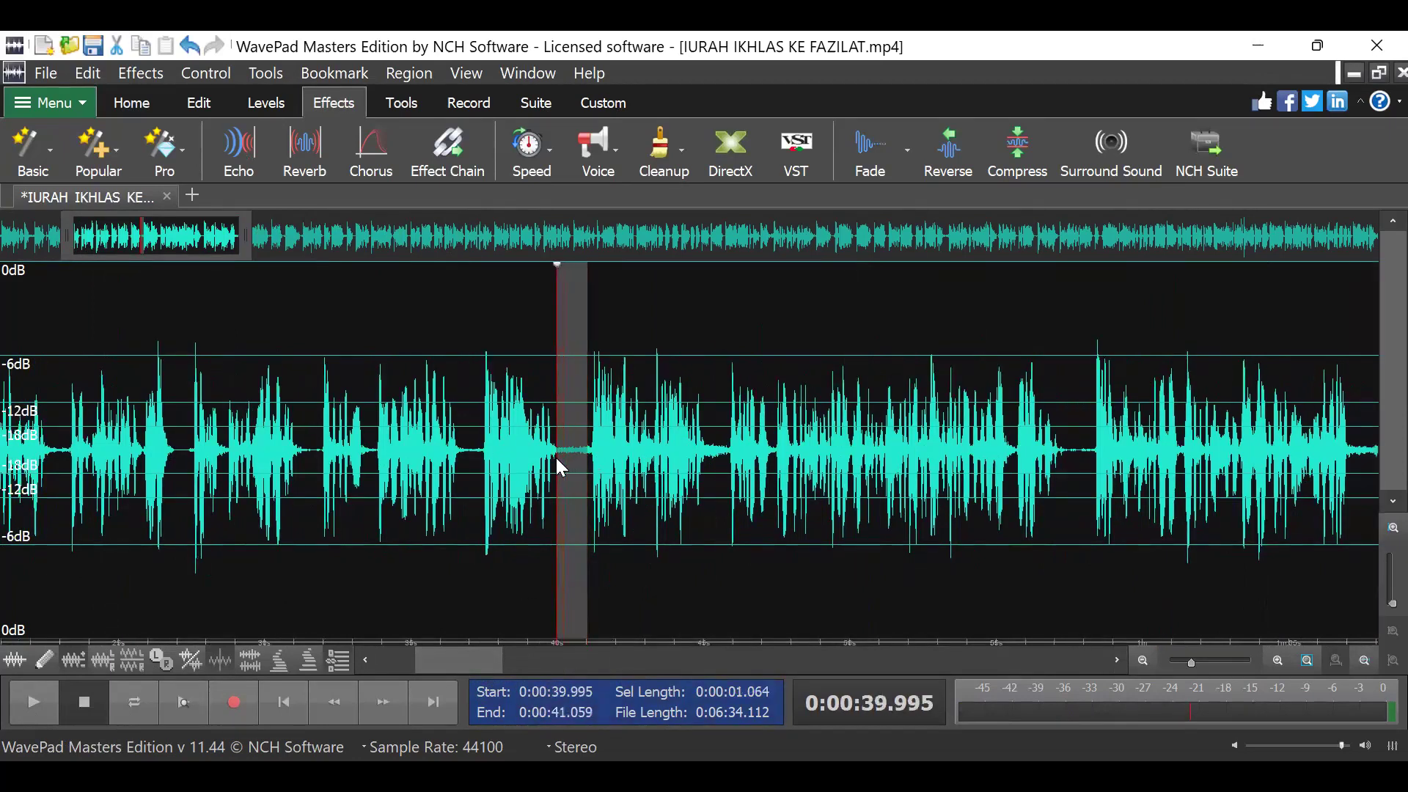
pyautogui.click(28, 707)
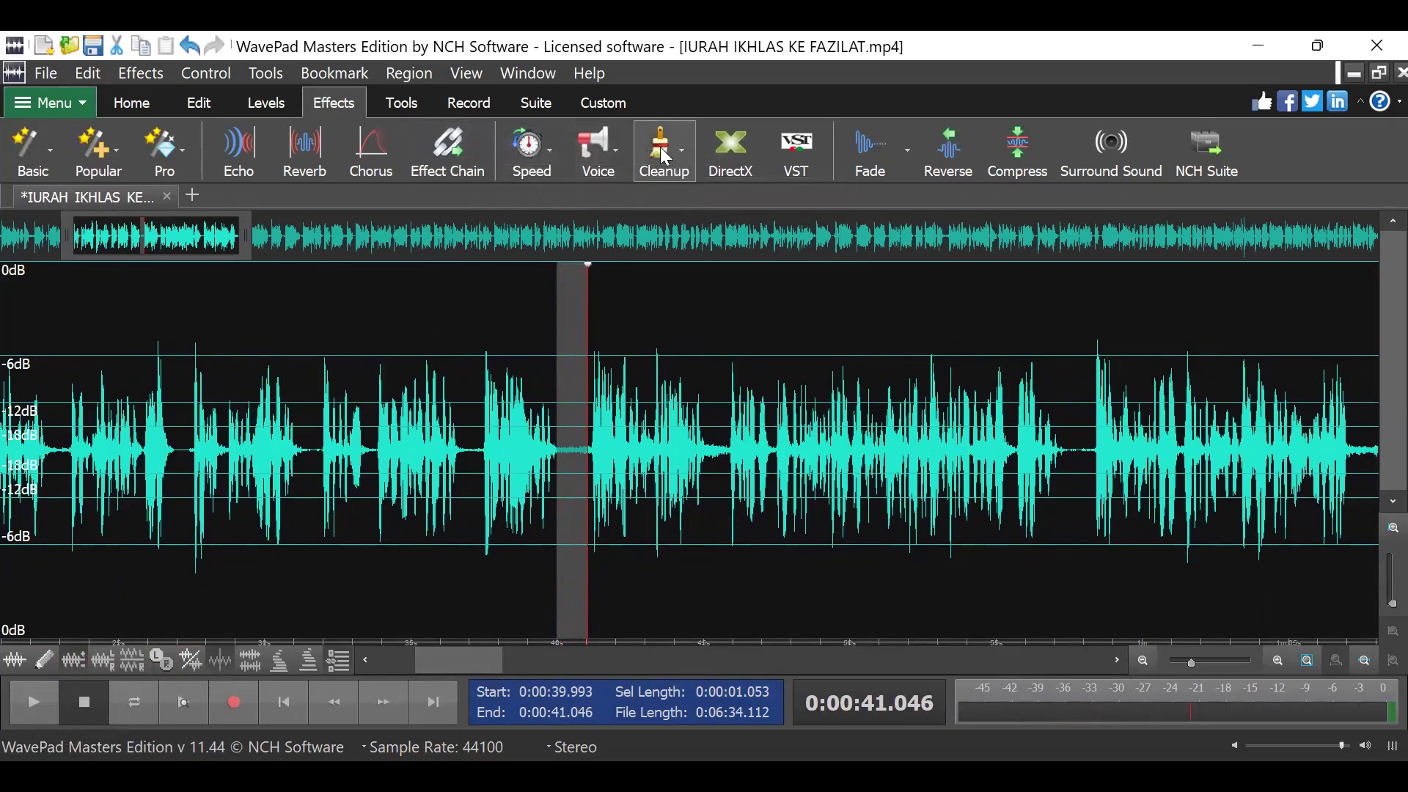
pyautogui.click(666, 157)
pyautogui.click(528, 276)
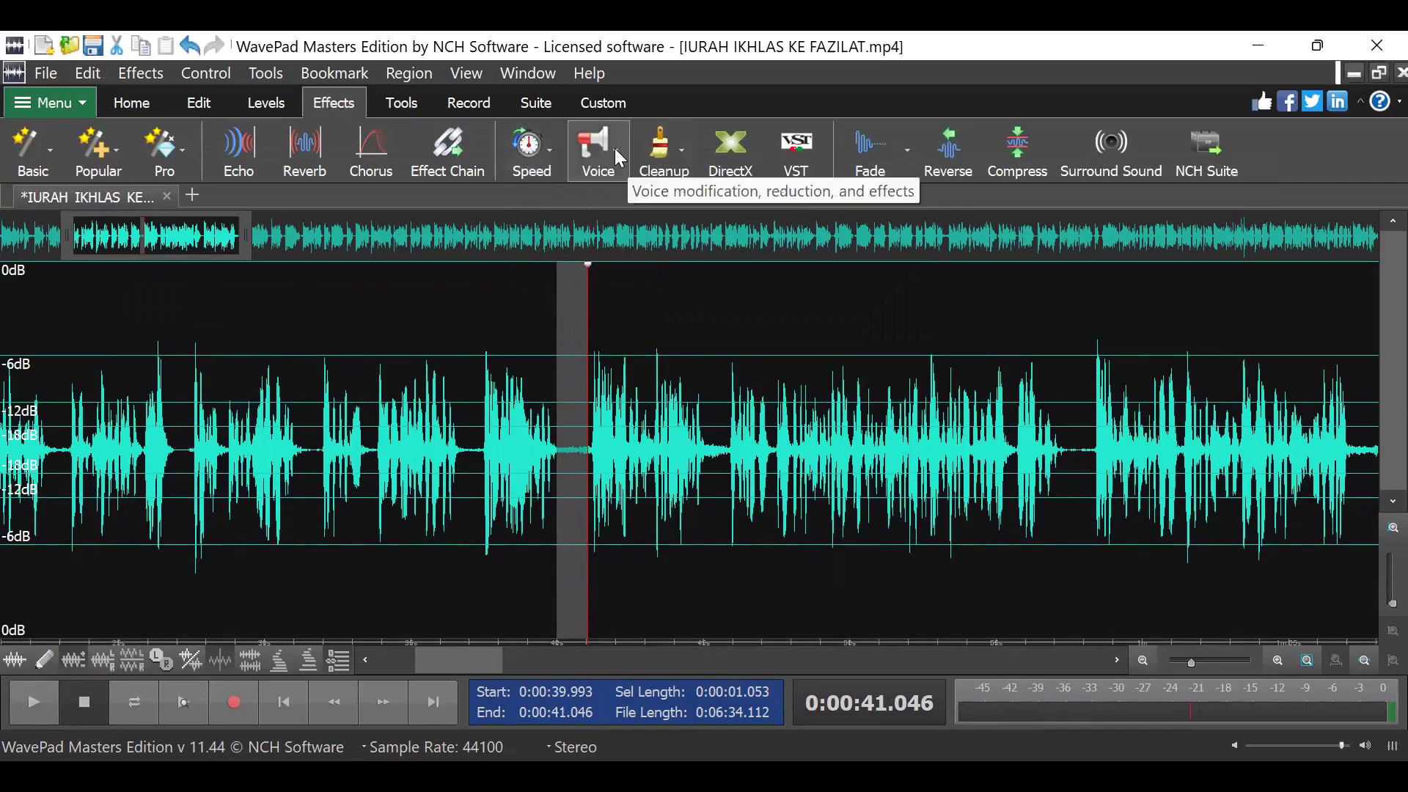
# Apply spectral subtraction based on the noise sample to the selected pause and play it back
pyautogui.click(666, 164)
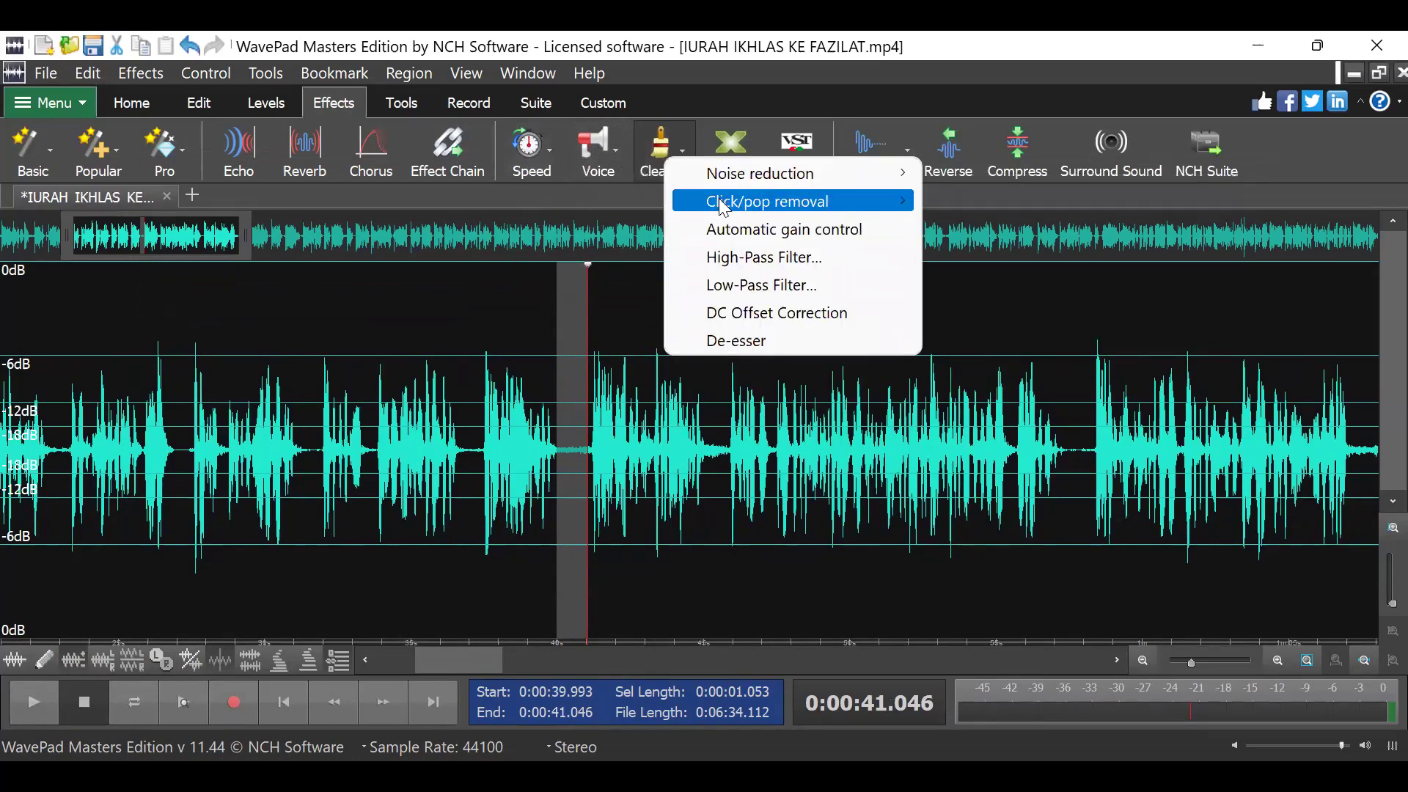
pyautogui.moveTo(724, 179)
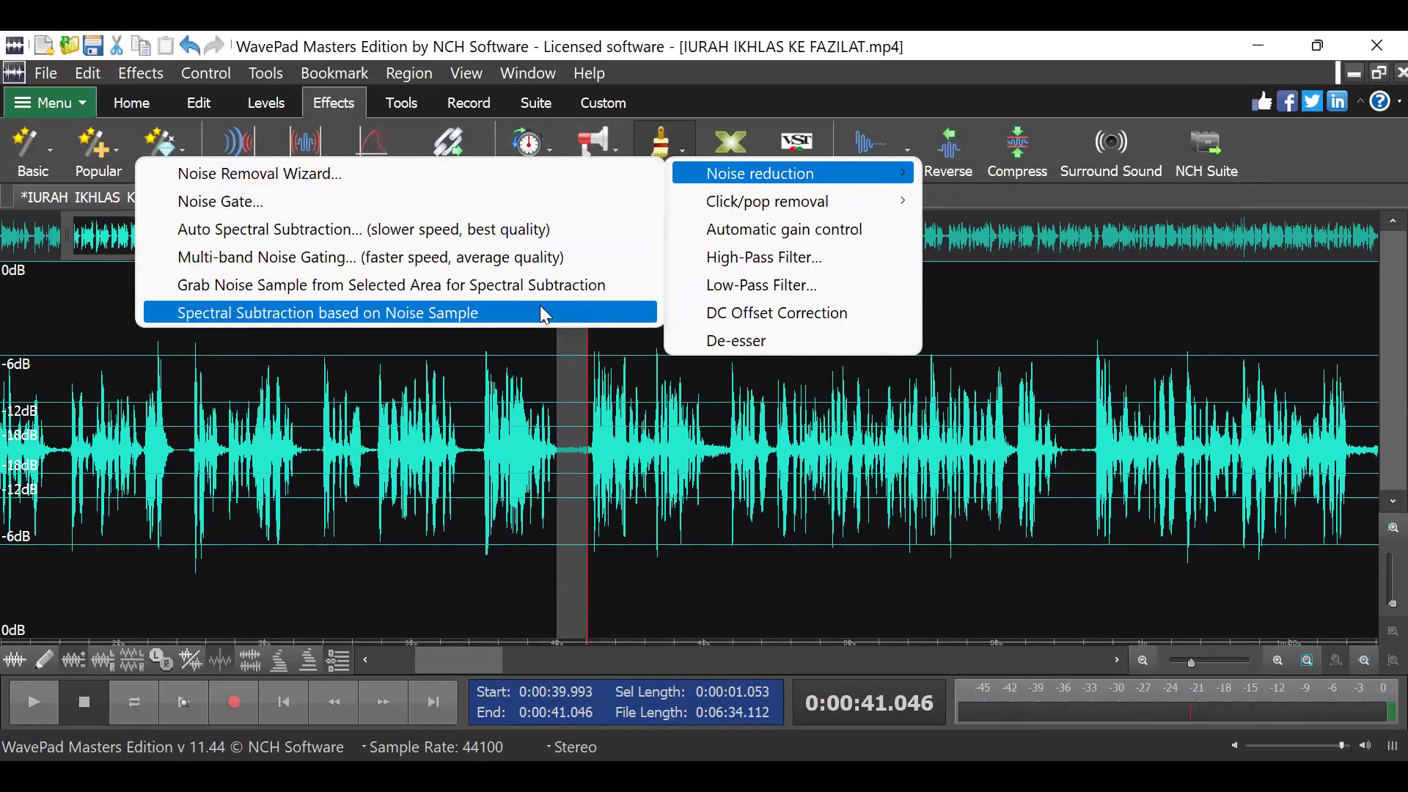
pyautogui.click(544, 314)
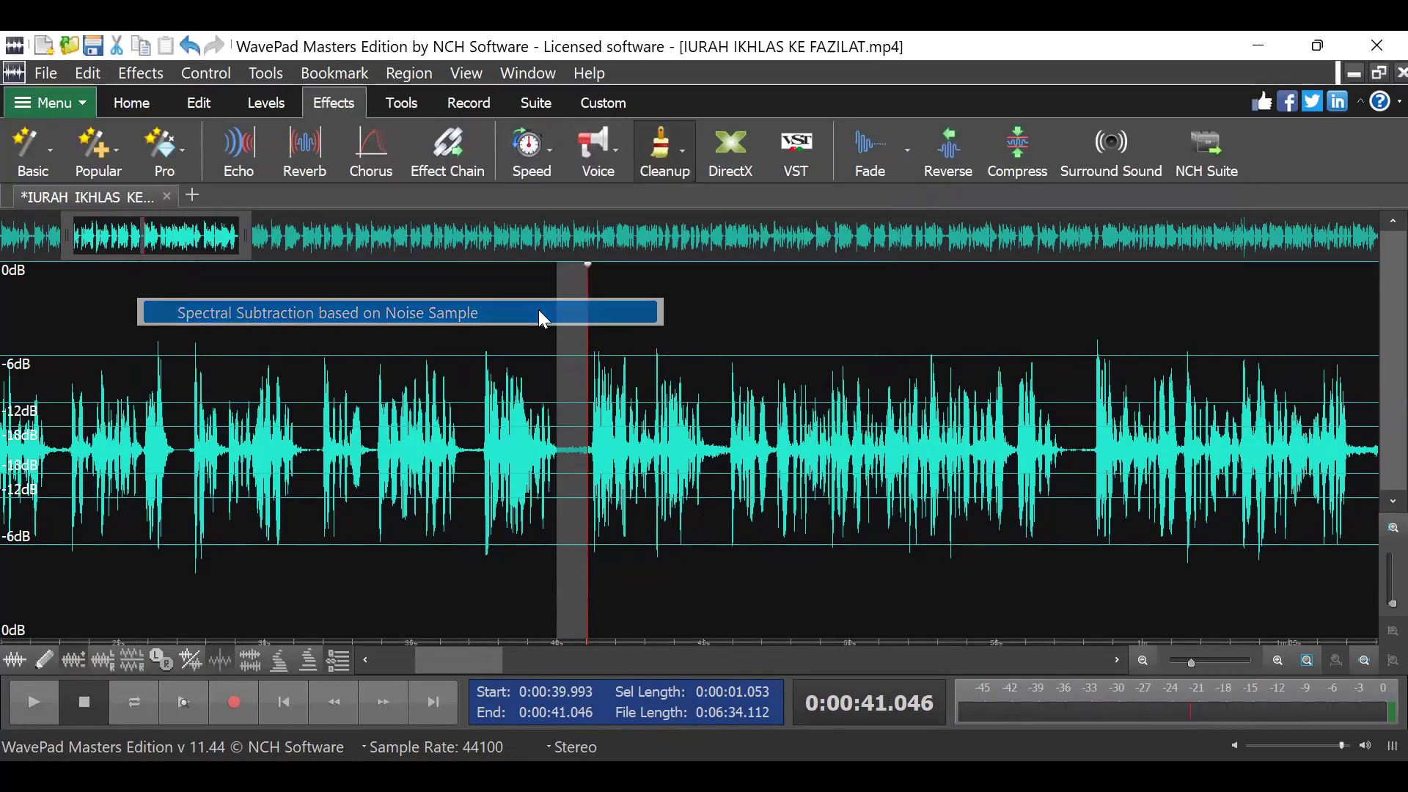
pyautogui.click(35, 702)
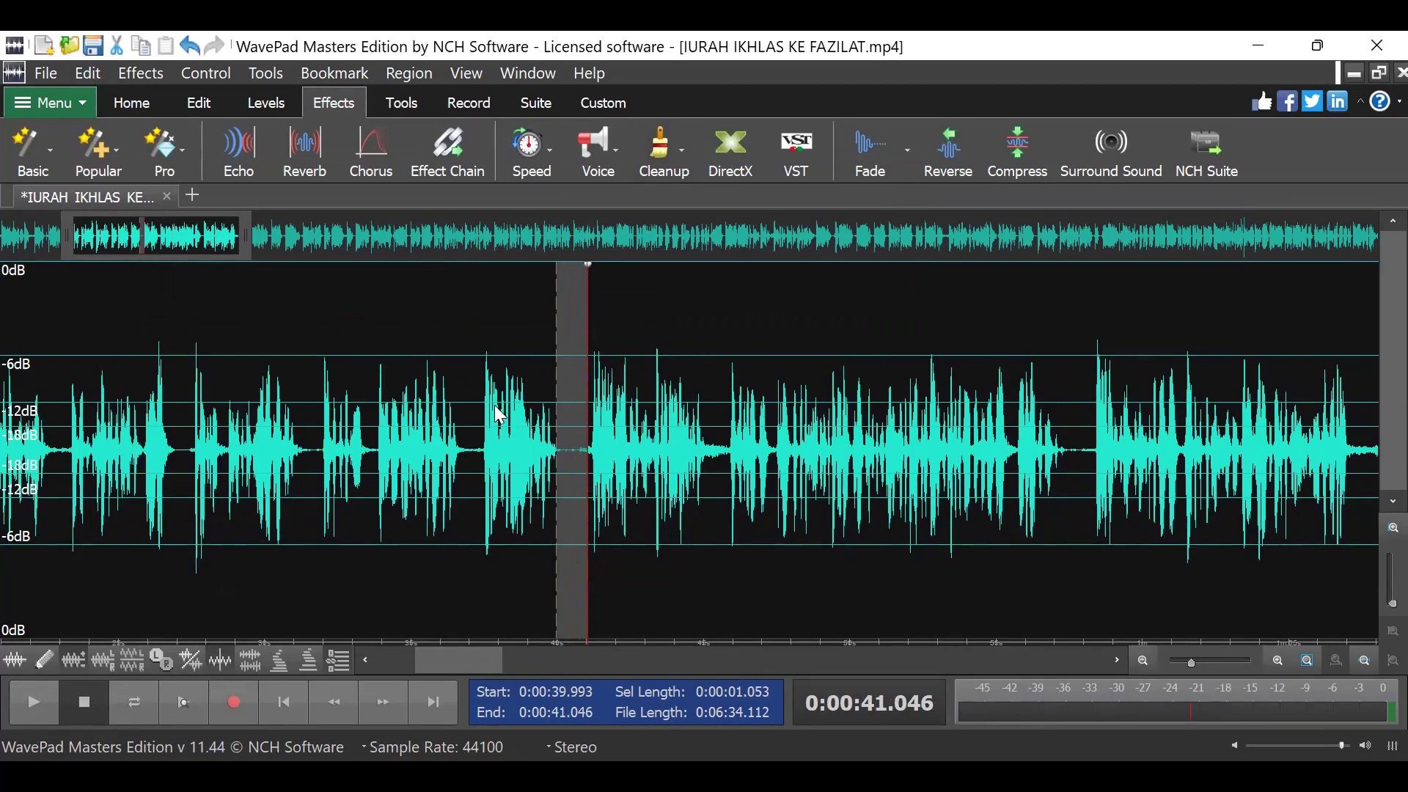
# Clear the selection at about 0:35.5 and apply spectral subtraction based on the new noise sample to the entire recording
pyautogui.click(426, 405)
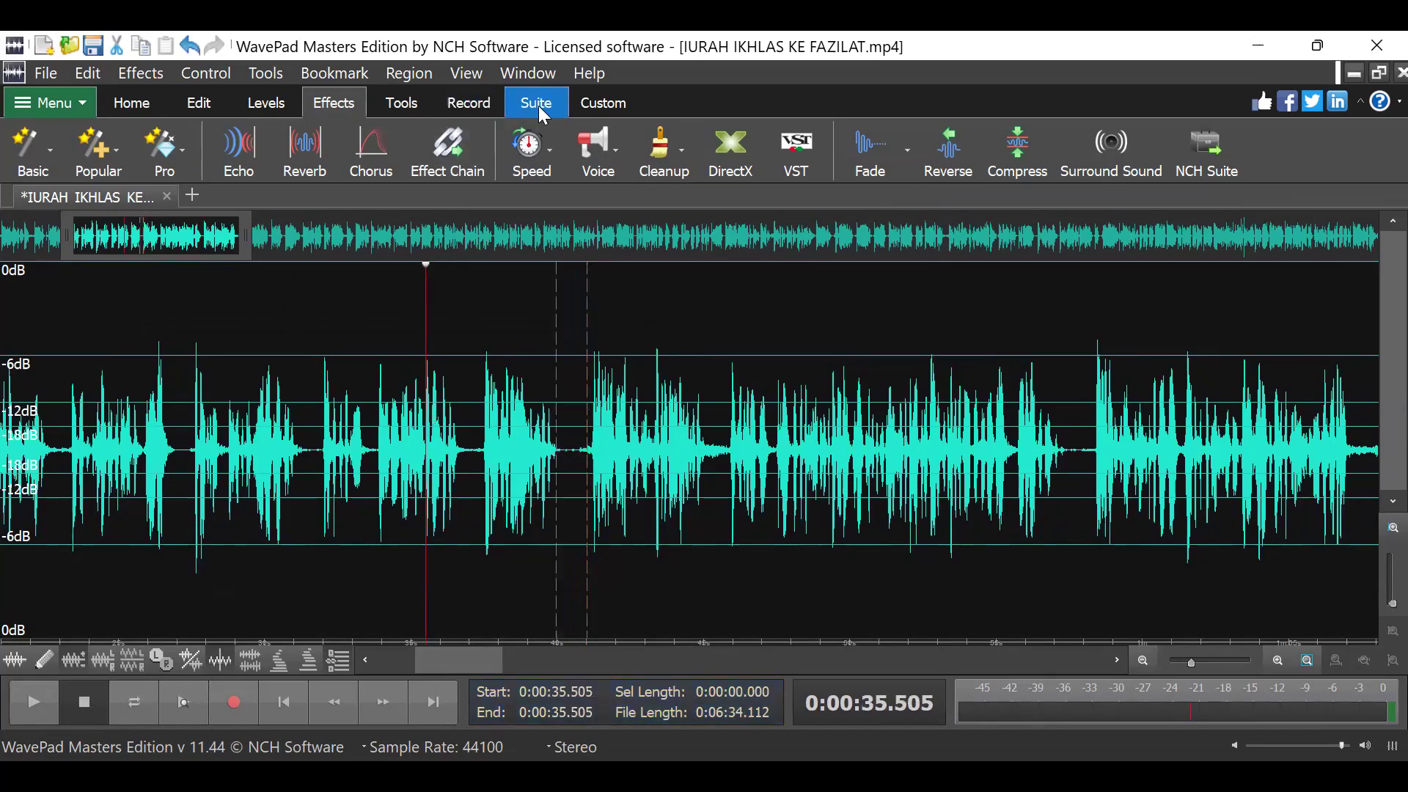
pyautogui.click(663, 167)
pyautogui.moveTo(723, 180)
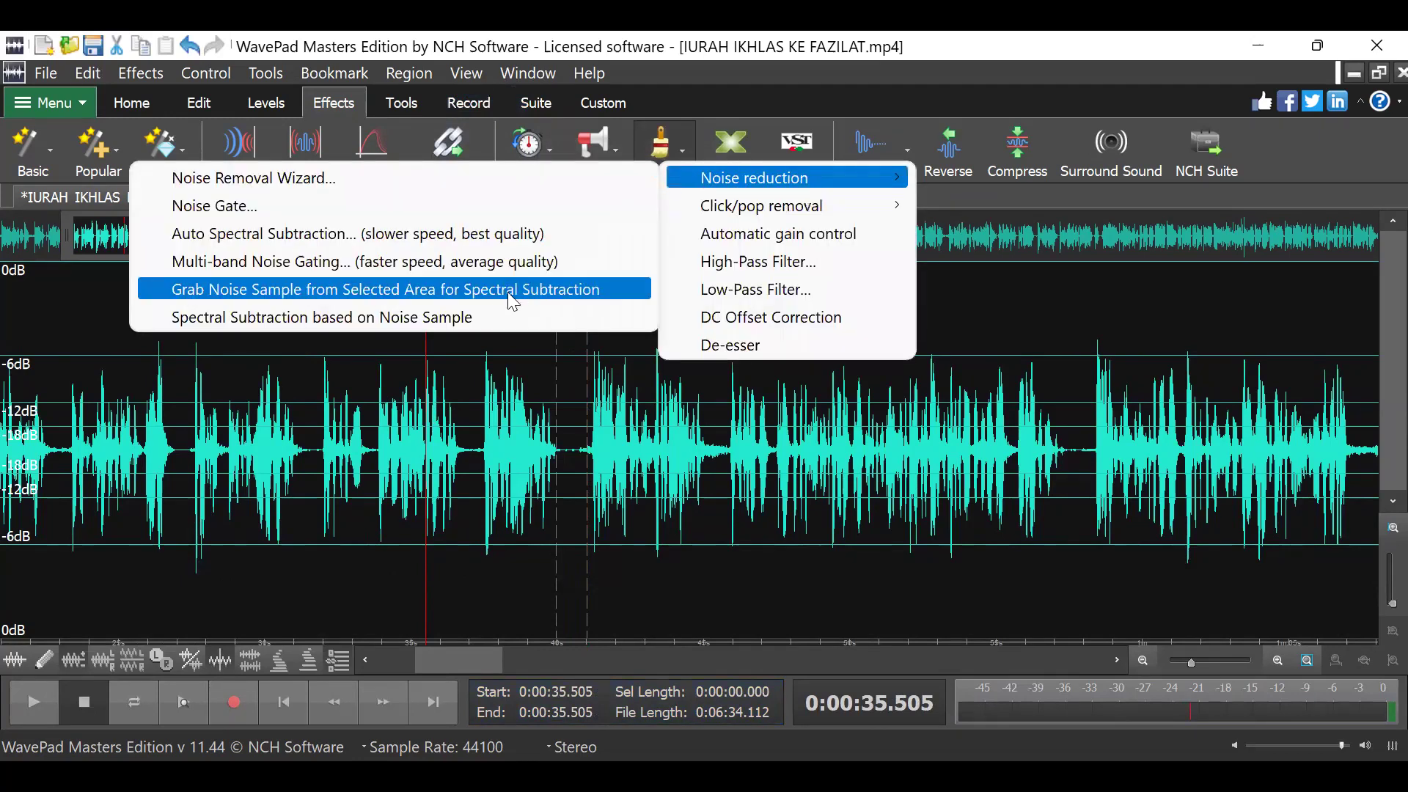
pyautogui.click(464, 316)
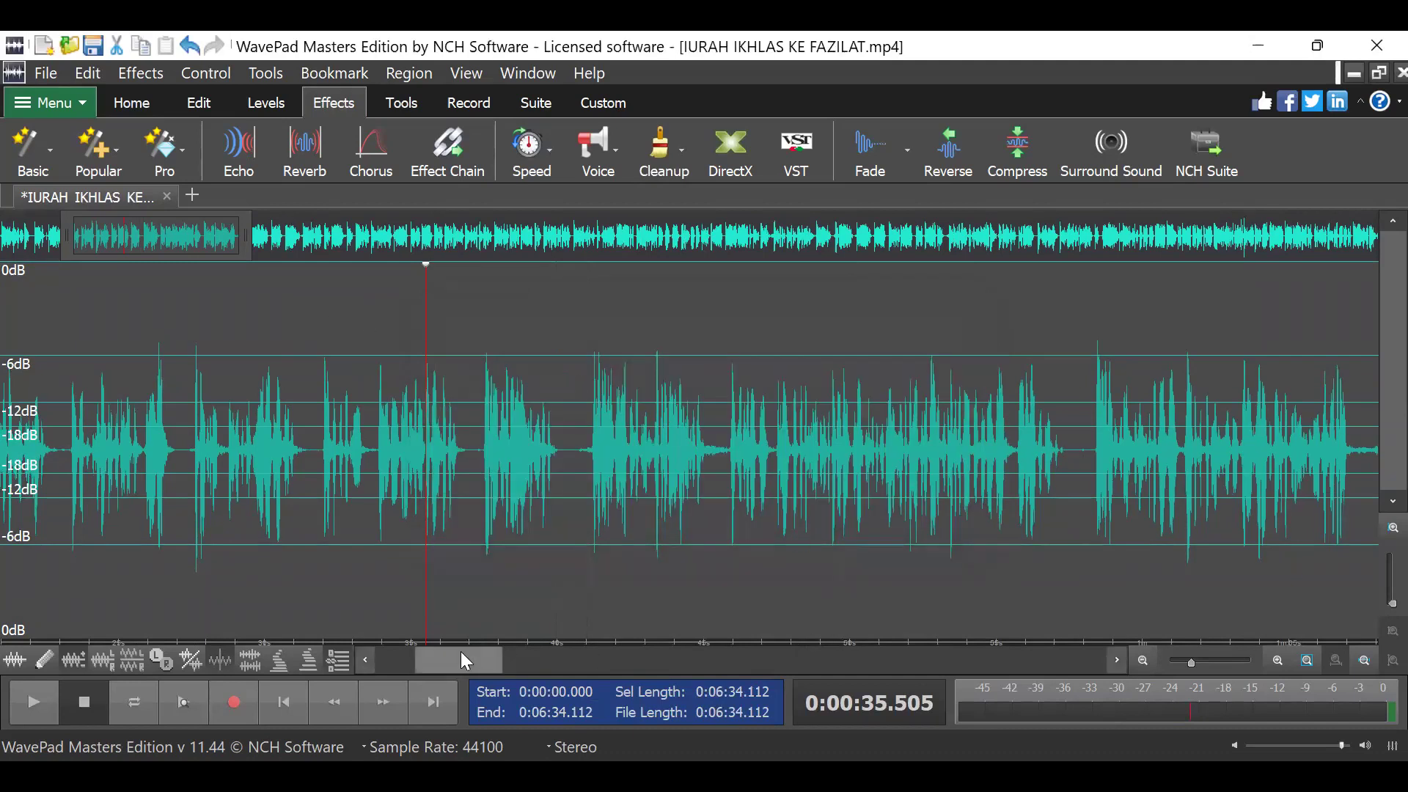
# Play the recording from about 0:18.6 to 0:52.3 to check the noise reduction
pyautogui.moveTo(463, 657); pyautogui.dragTo(550, 647)
pyautogui.moveTo(1190, 660); pyautogui.dragTo(1141, 662)
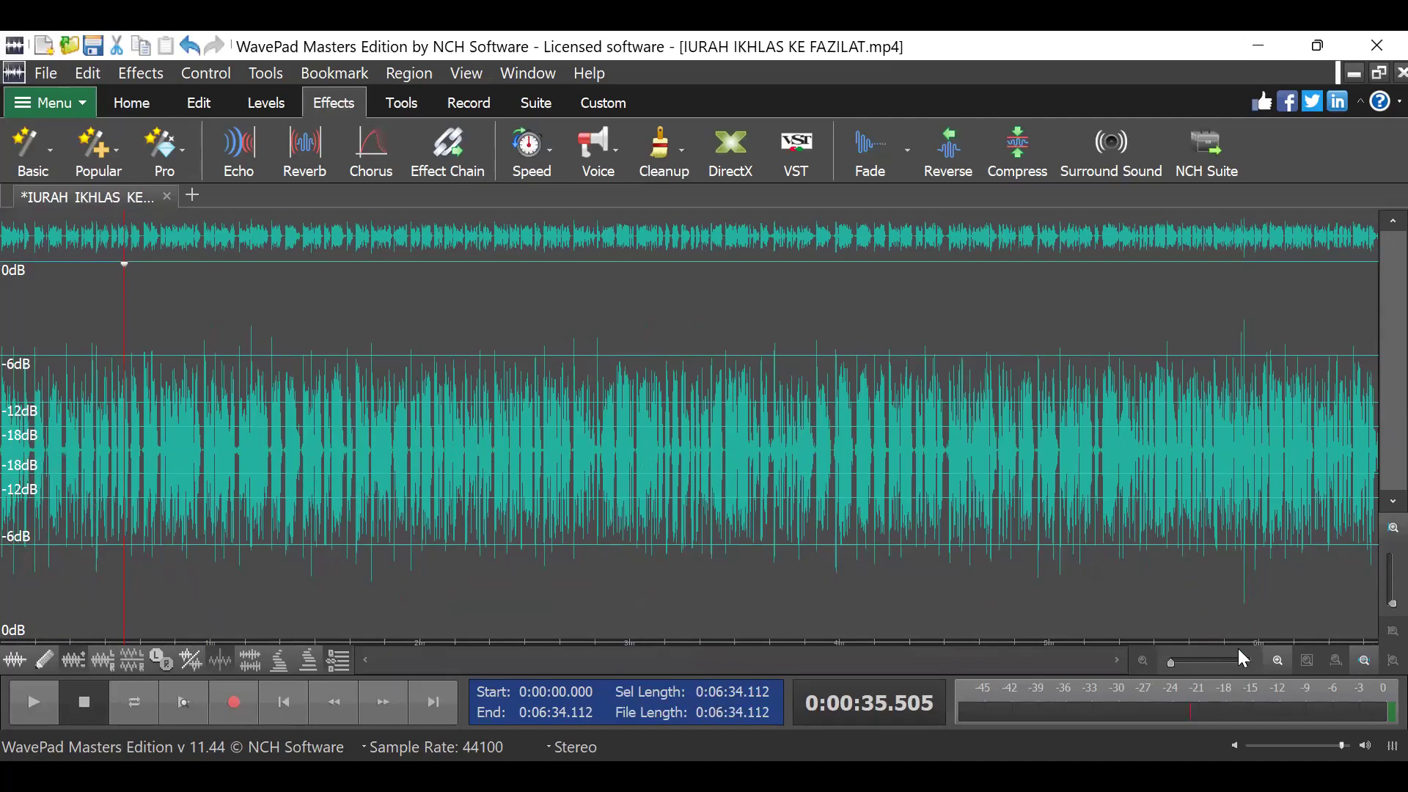
pyautogui.moveTo(1166, 662); pyautogui.dragTo(1184, 662)
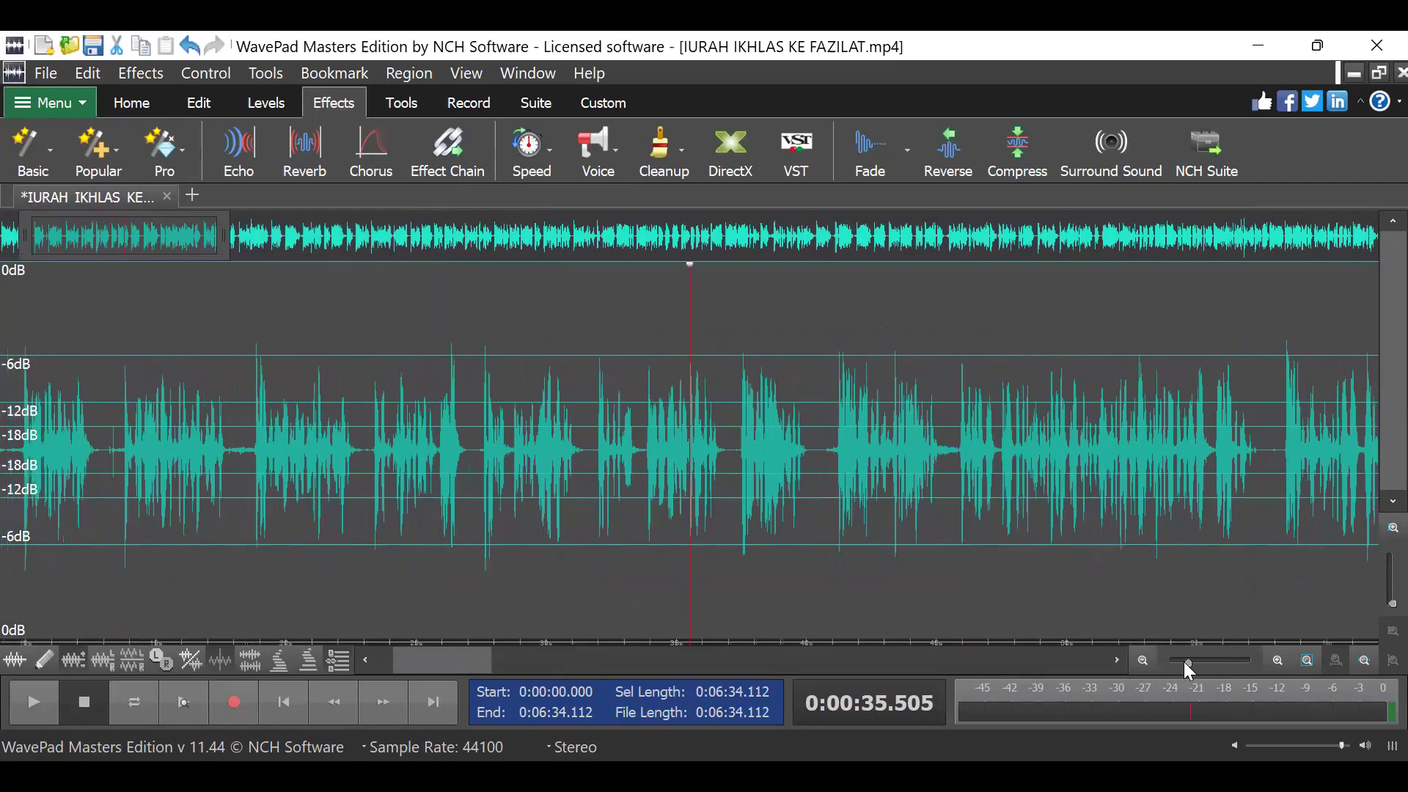
pyautogui.click(249, 462)
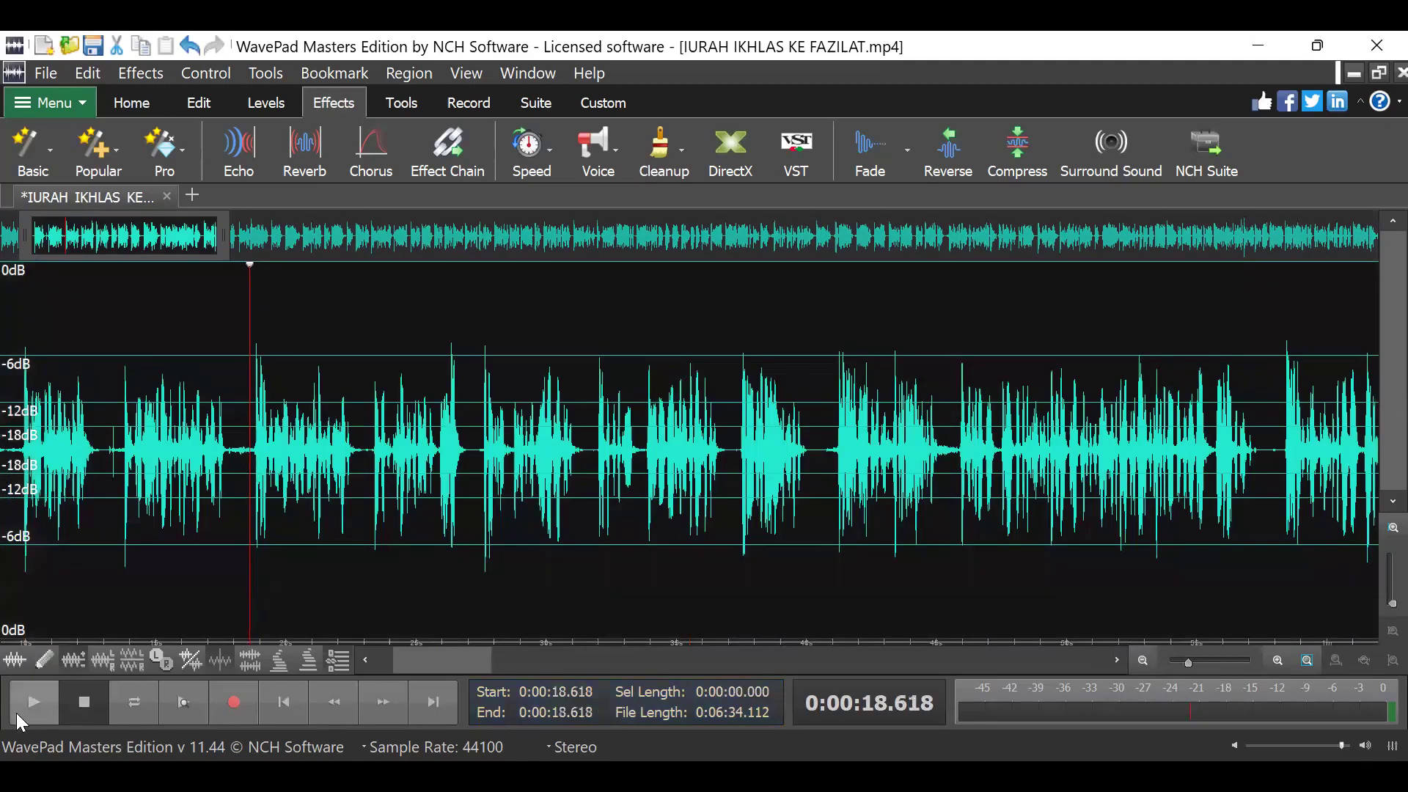
pyautogui.click(16, 714)
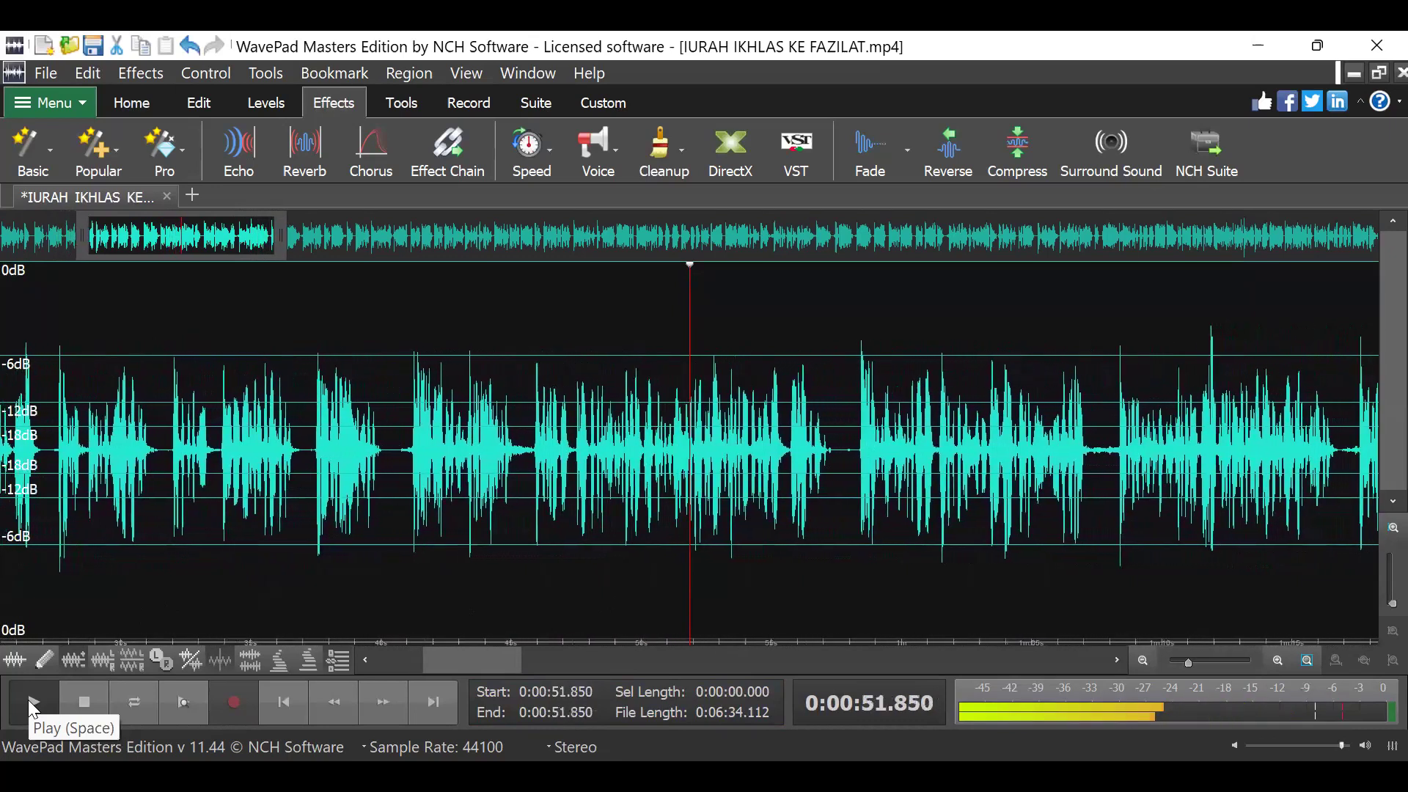
pyautogui.click(33, 705)
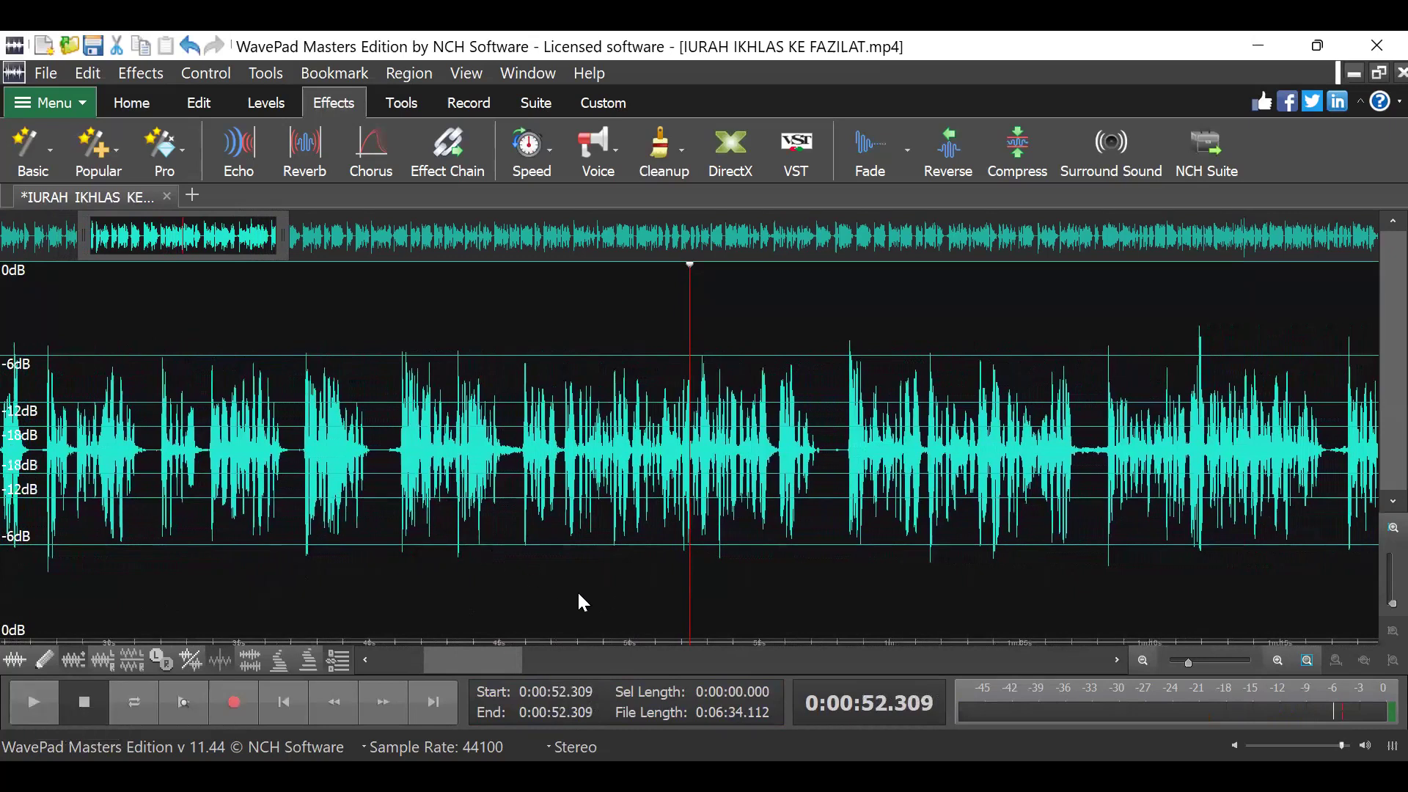
# Select the short pause from about 0:45.2 to 0:45.8 and play it several times to check for leftover noise
pyautogui.click(504, 453)
pyautogui.moveTo(504, 452); pyautogui.dragTo(519, 451)
pyautogui.click(28, 708)
pyautogui.click(27, 708)
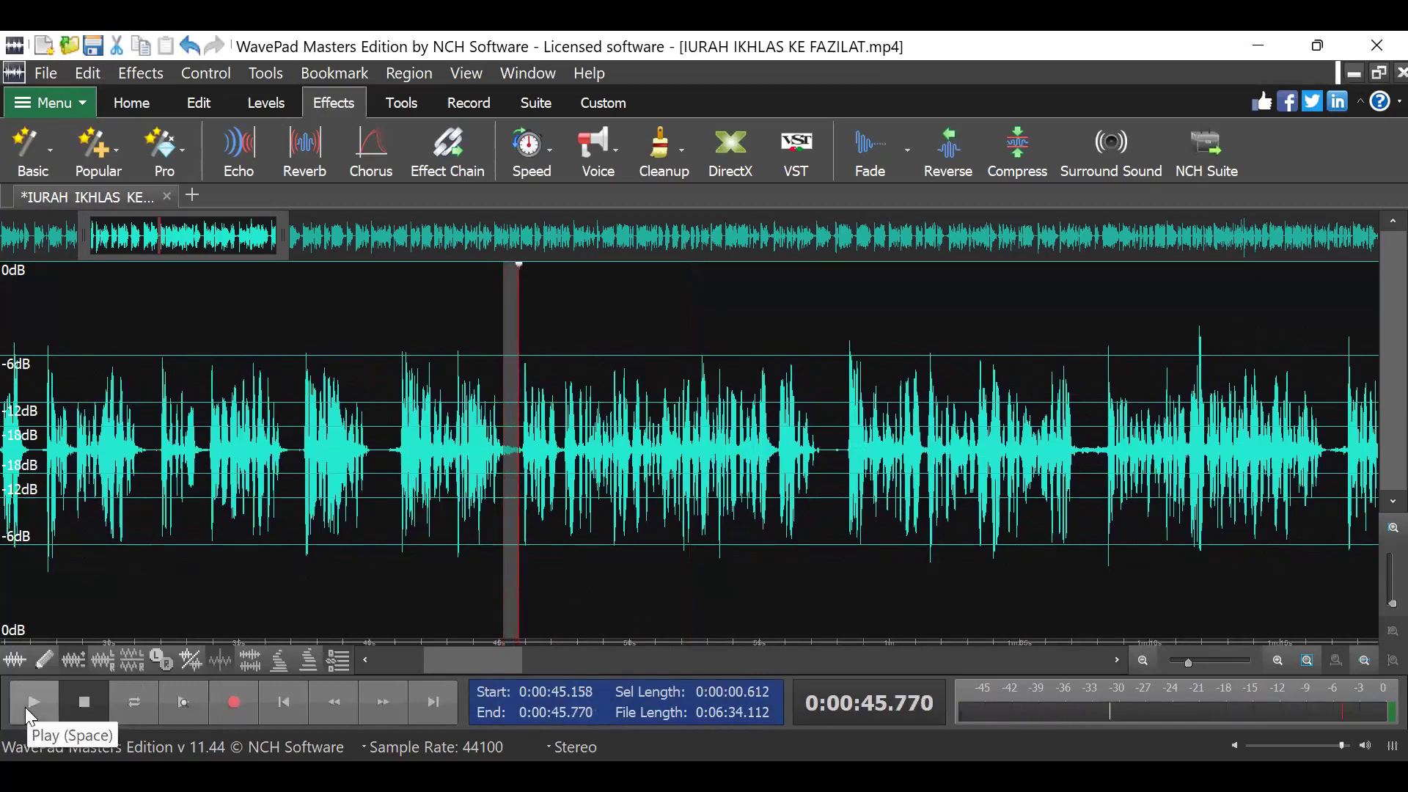
pyautogui.click(27, 708)
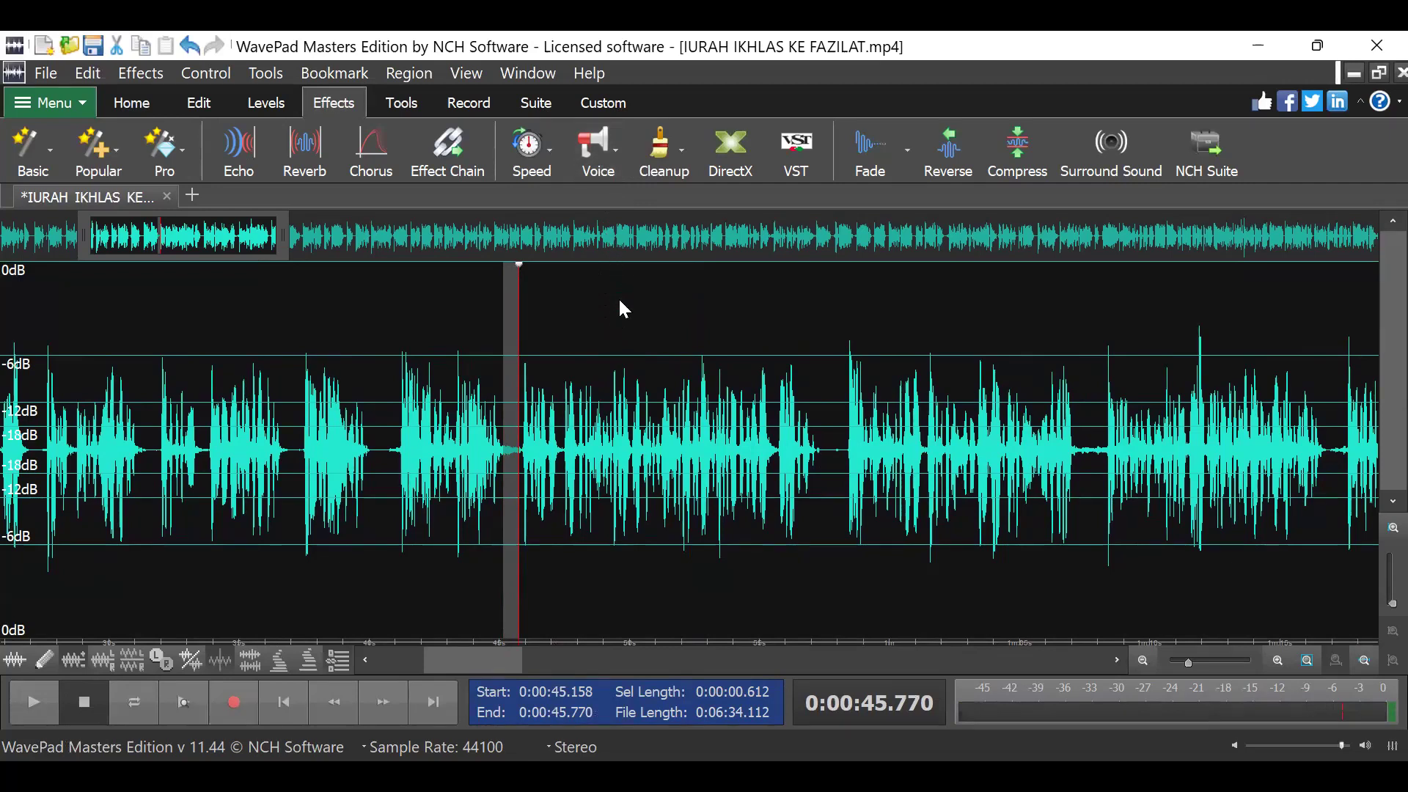
# Replace the selected pause at about 0:45.2 to 0:45.8 with silence and play it back
pyautogui.click(675, 163)
pyautogui.moveTo(732, 179)
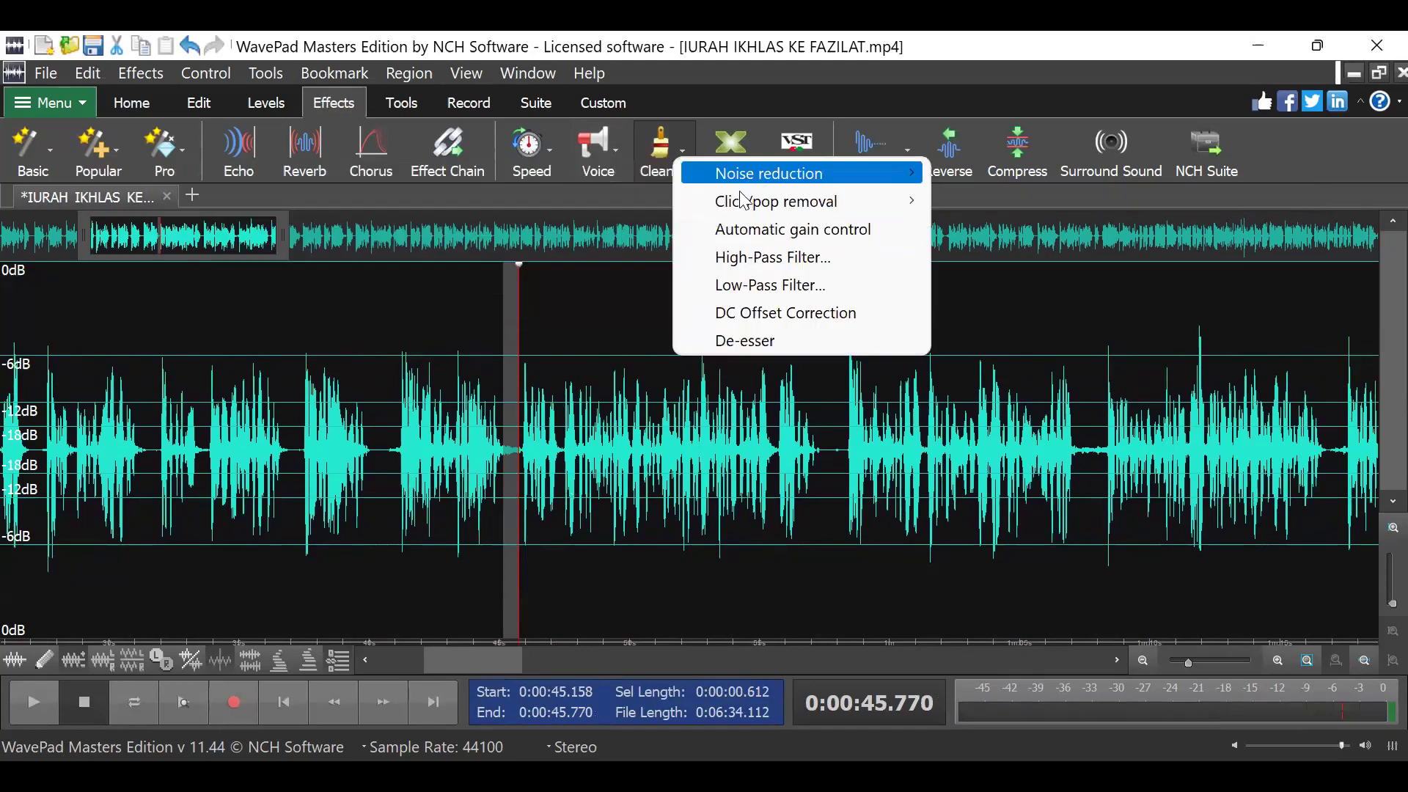
pyautogui.click(258, 103)
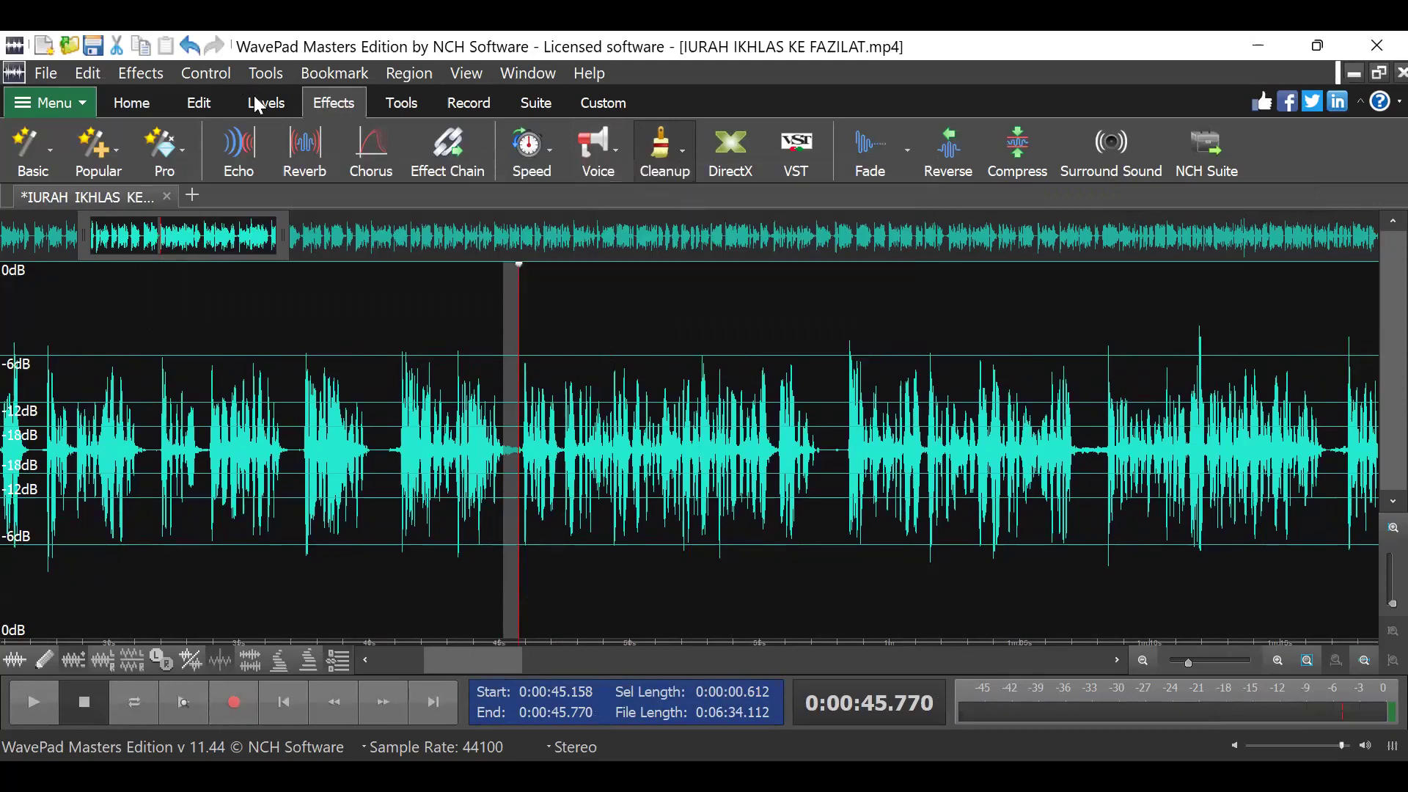
pyautogui.click(258, 105)
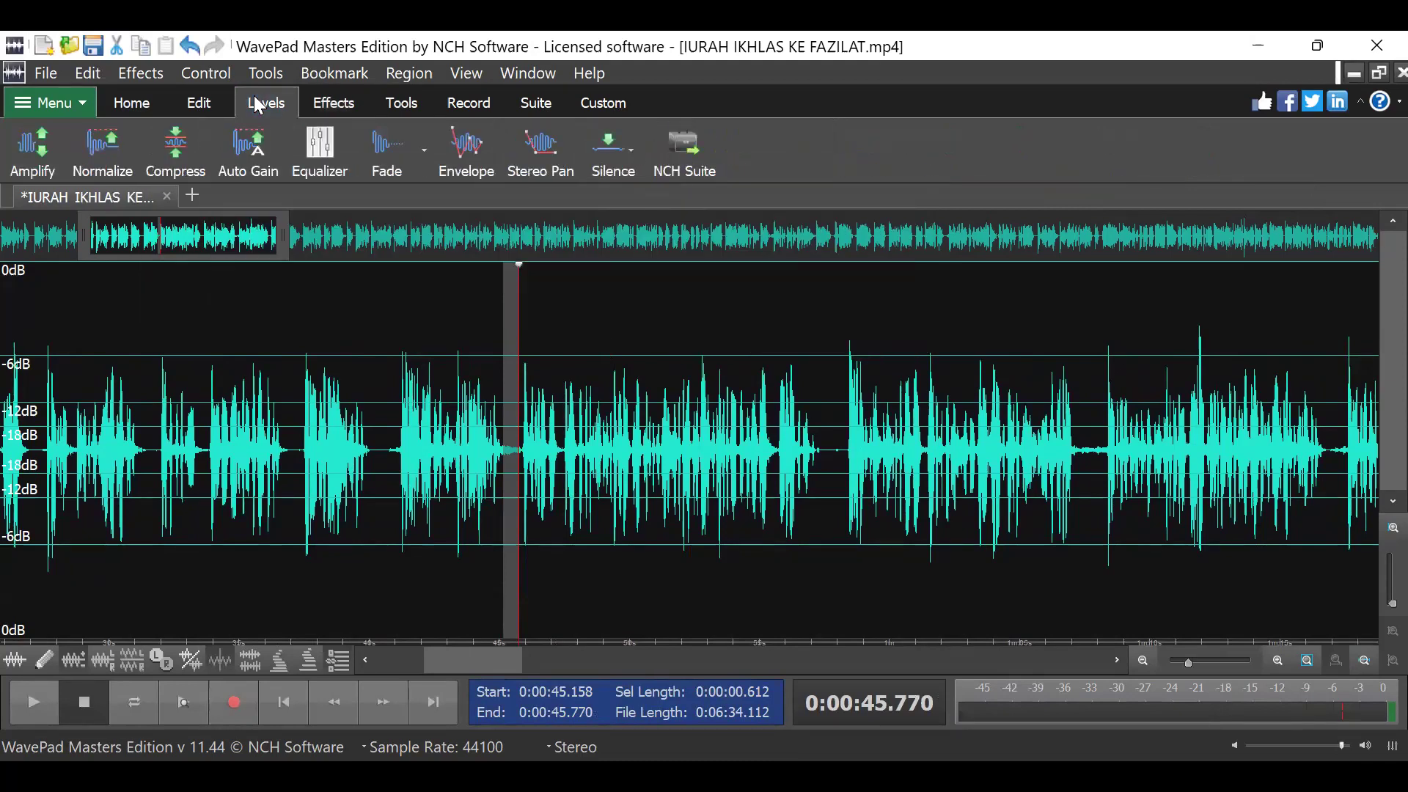
pyautogui.click(613, 166)
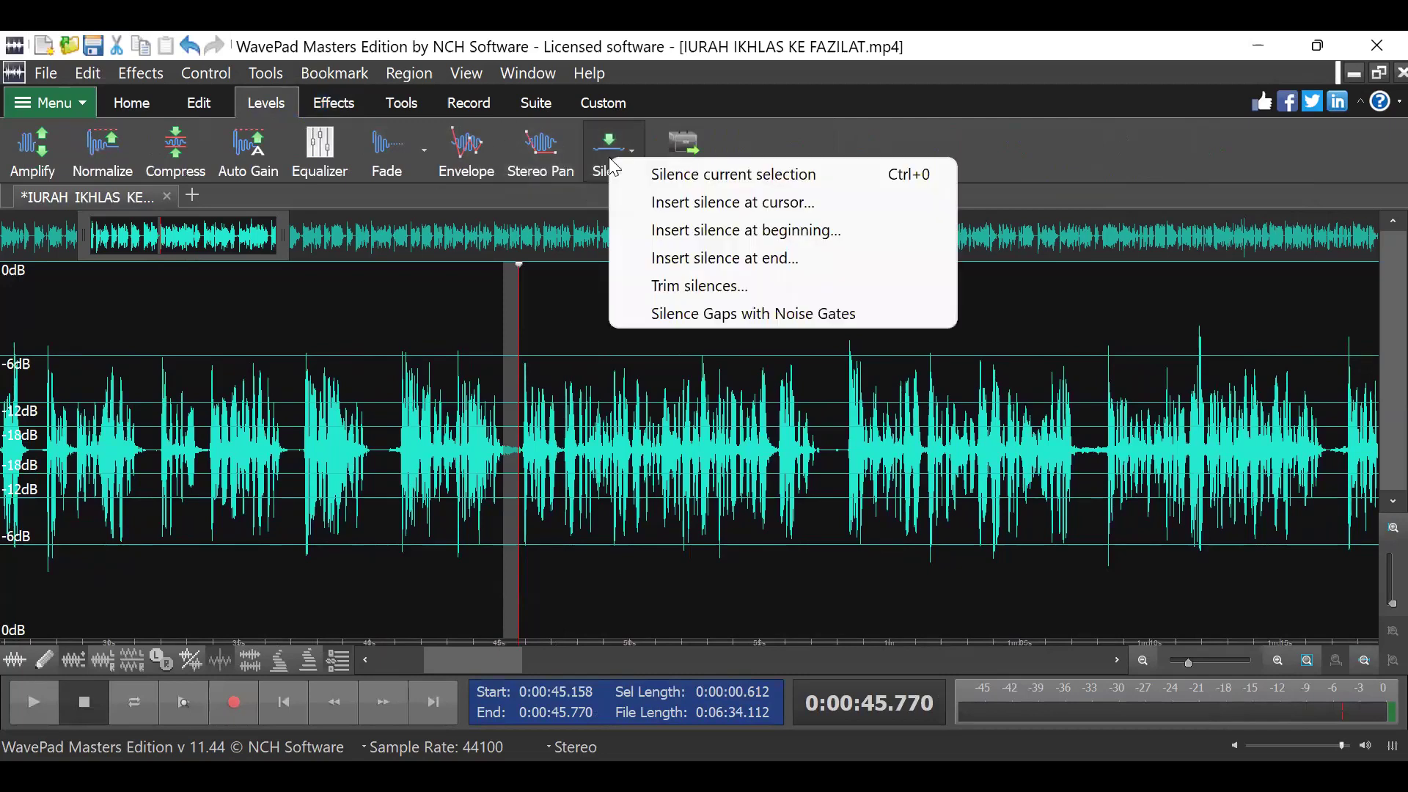
pyautogui.click(672, 189)
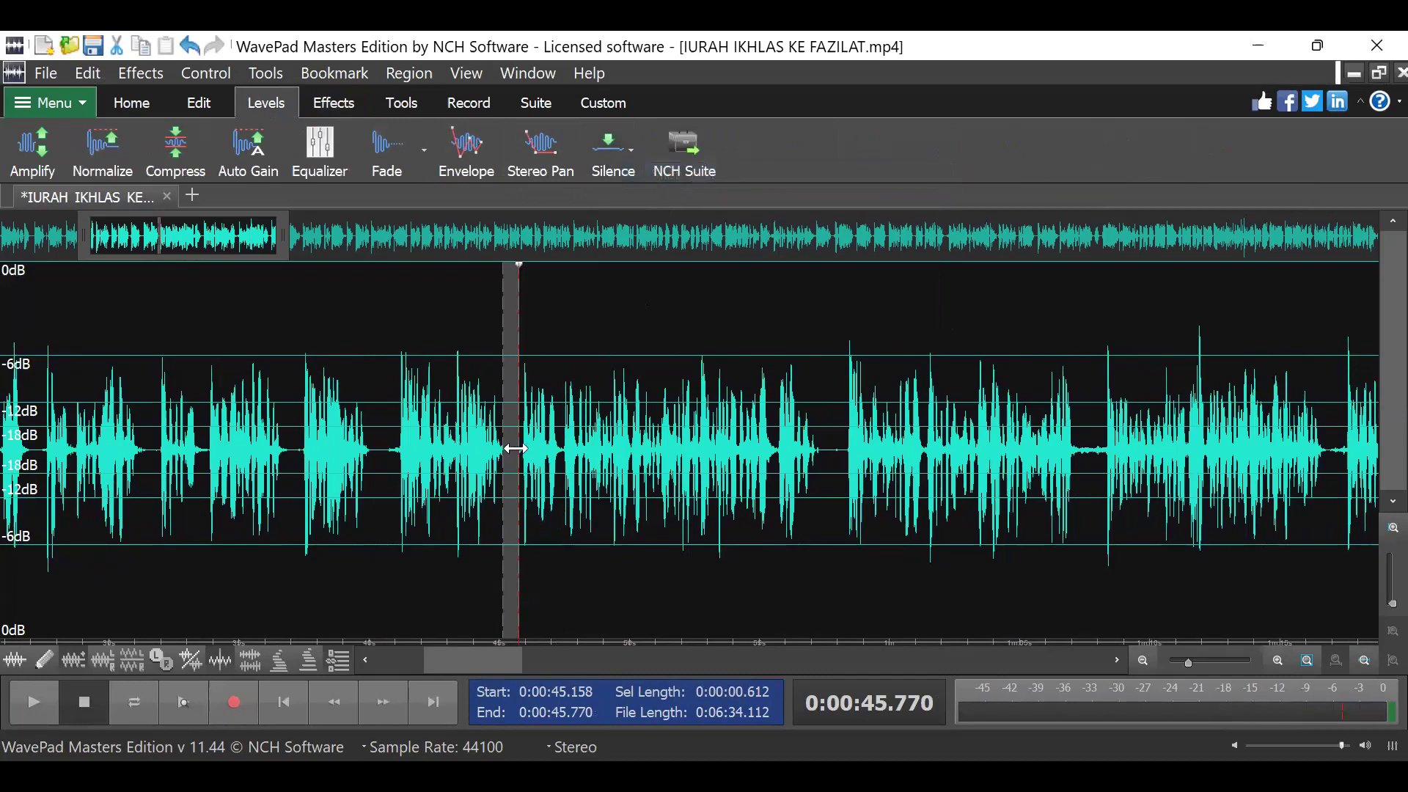
pyautogui.click(31, 702)
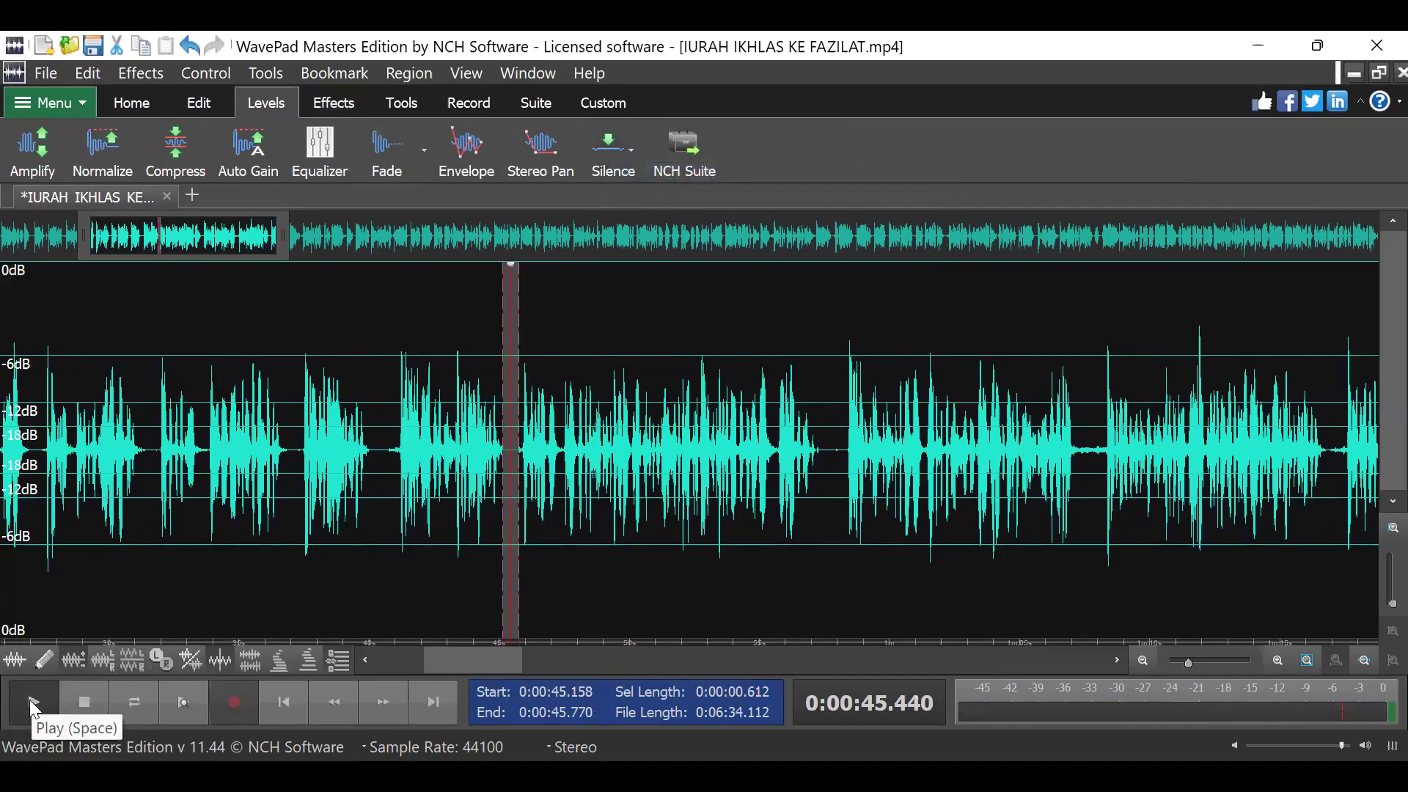
# Select the pause from about 1:07.2 to 1:08.1, silence it, and play it back
pyautogui.moveTo(1076, 452); pyautogui.dragTo(1100, 452)
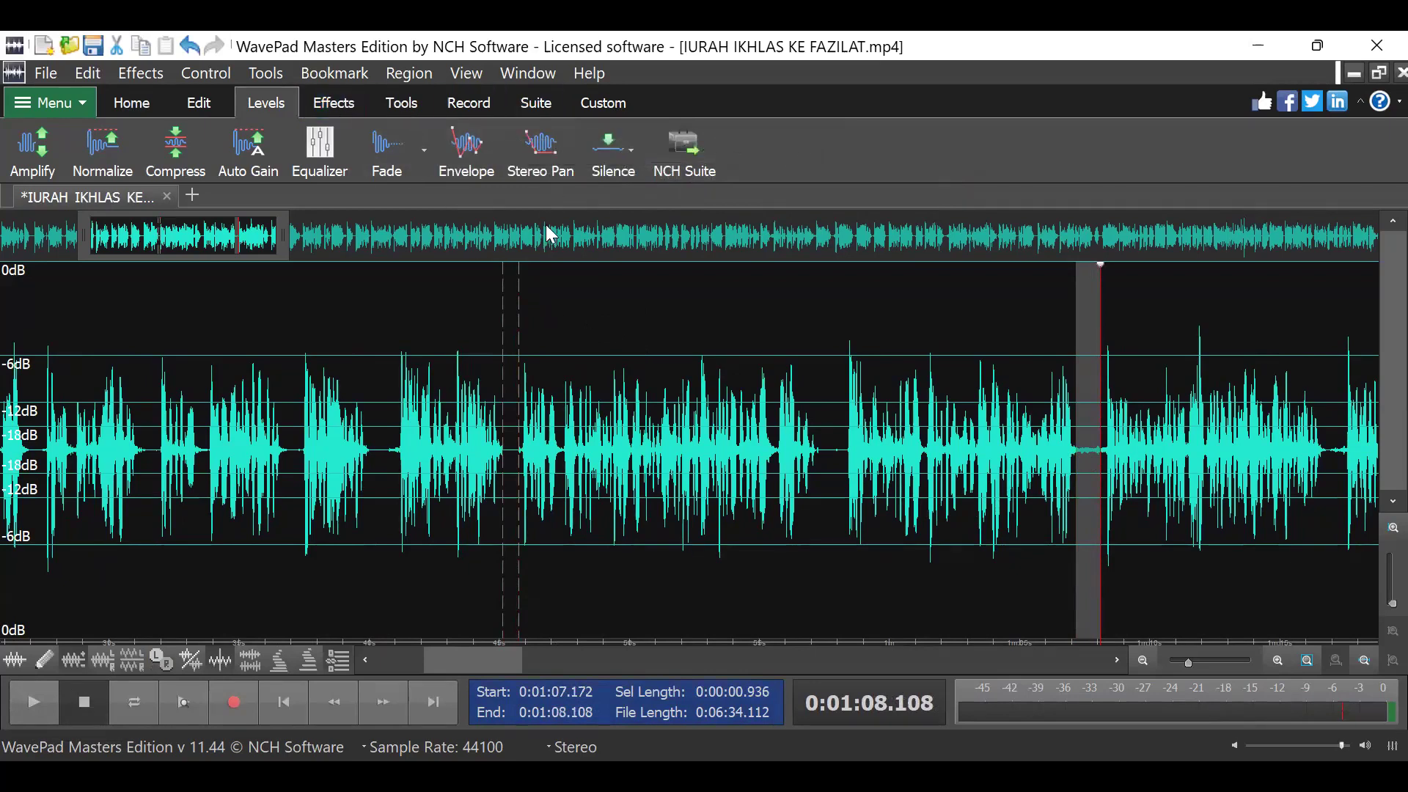
pyautogui.click(610, 152)
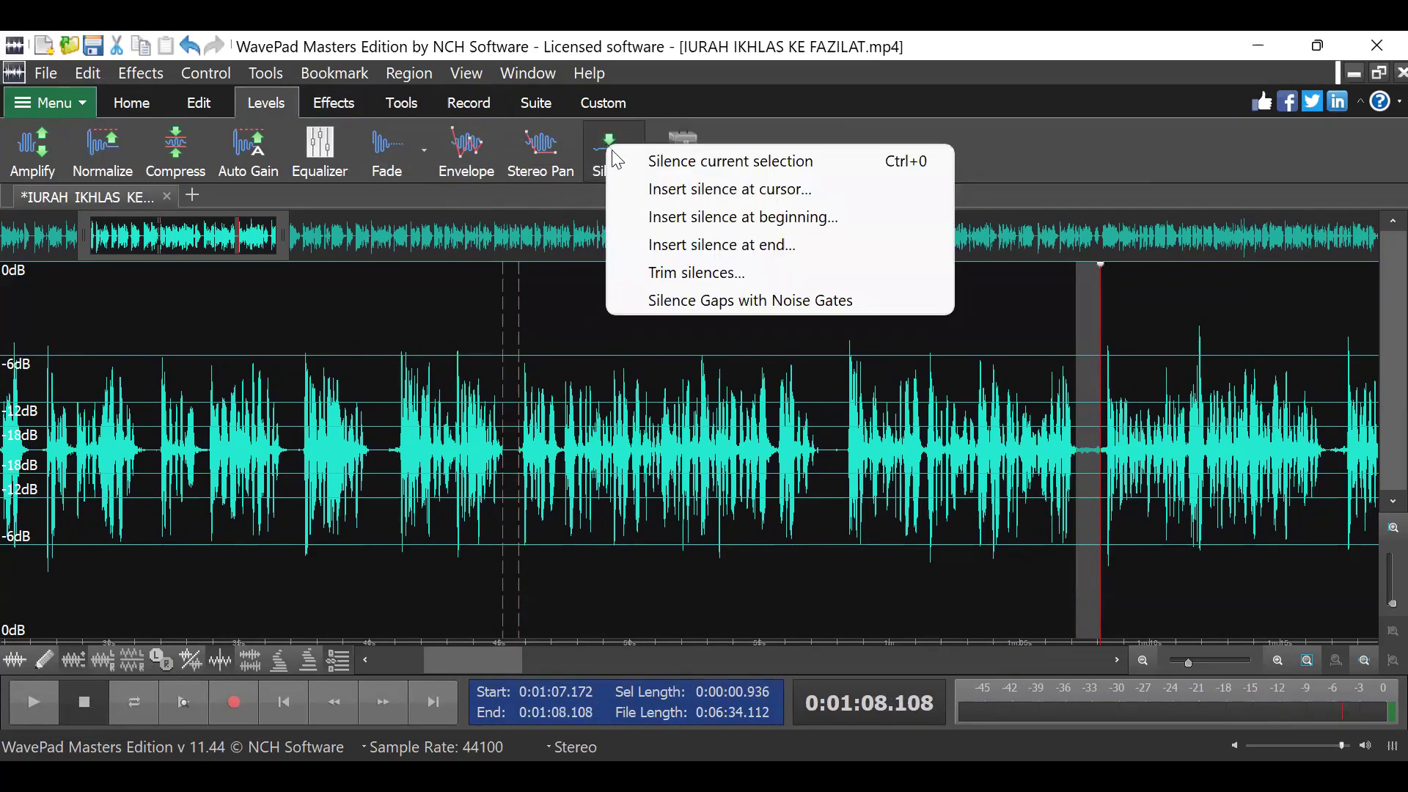
pyautogui.click(650, 157)
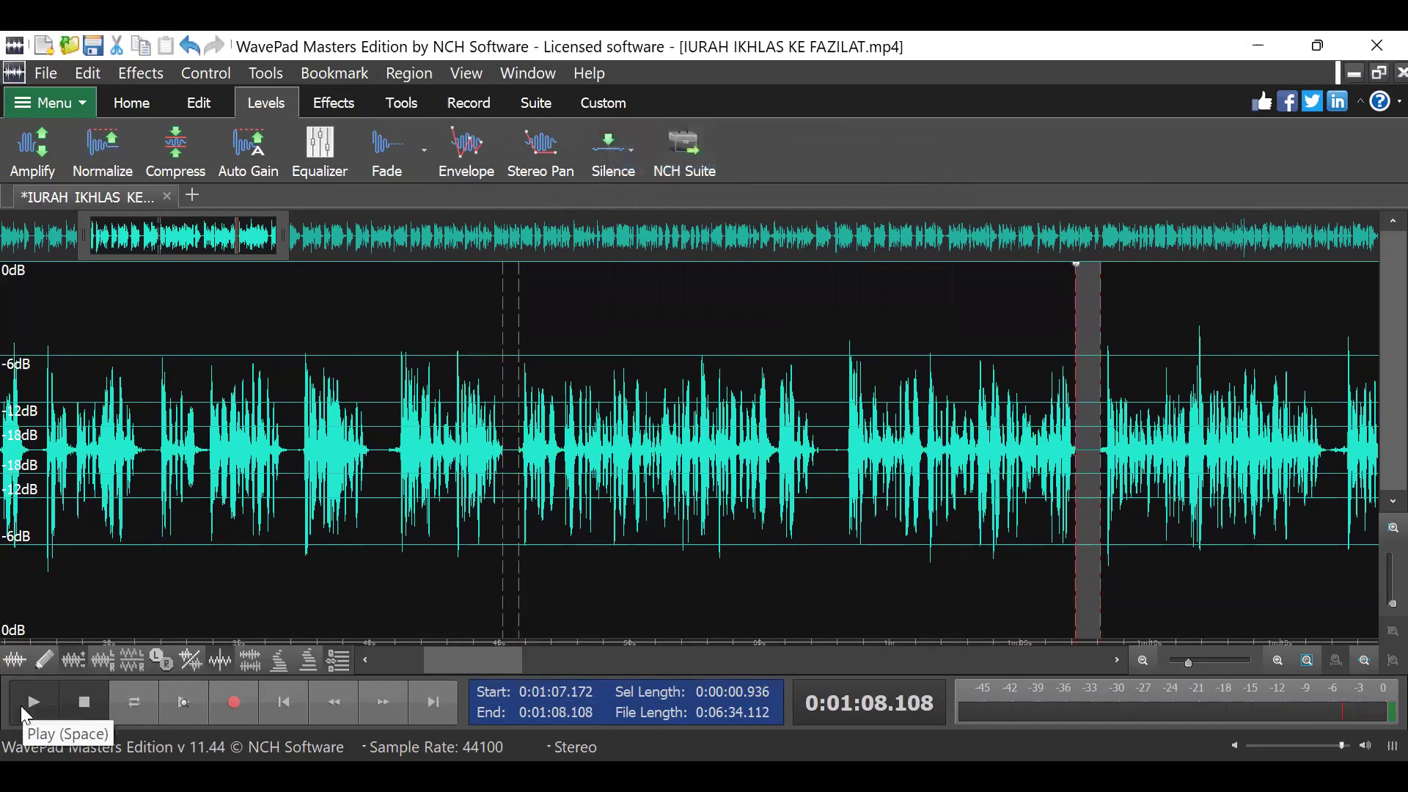
pyautogui.click(29, 706)
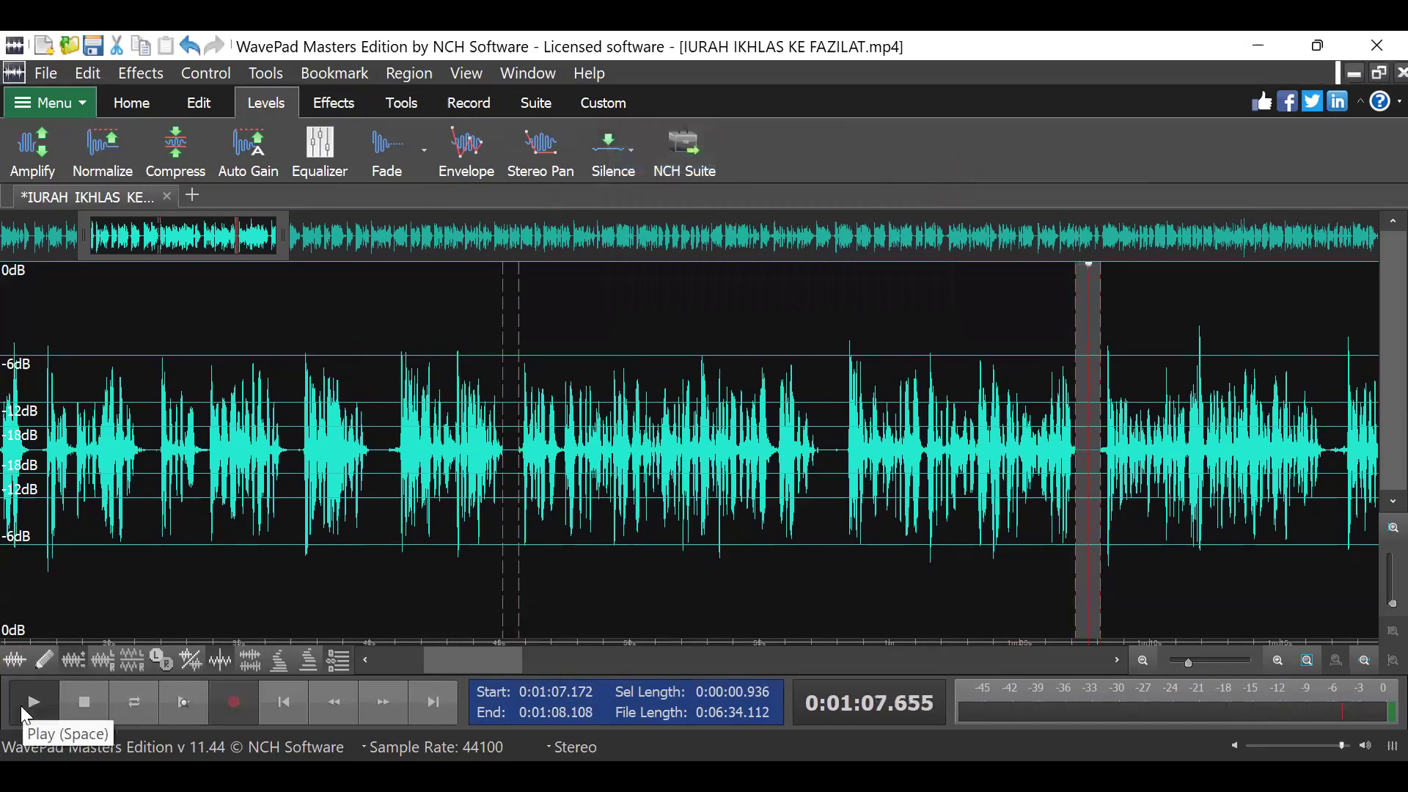
# Play the recording from about 1:03.4 to 1:19.4 to check how the silenced pause sounds
pyautogui.rightClick(634, 437)
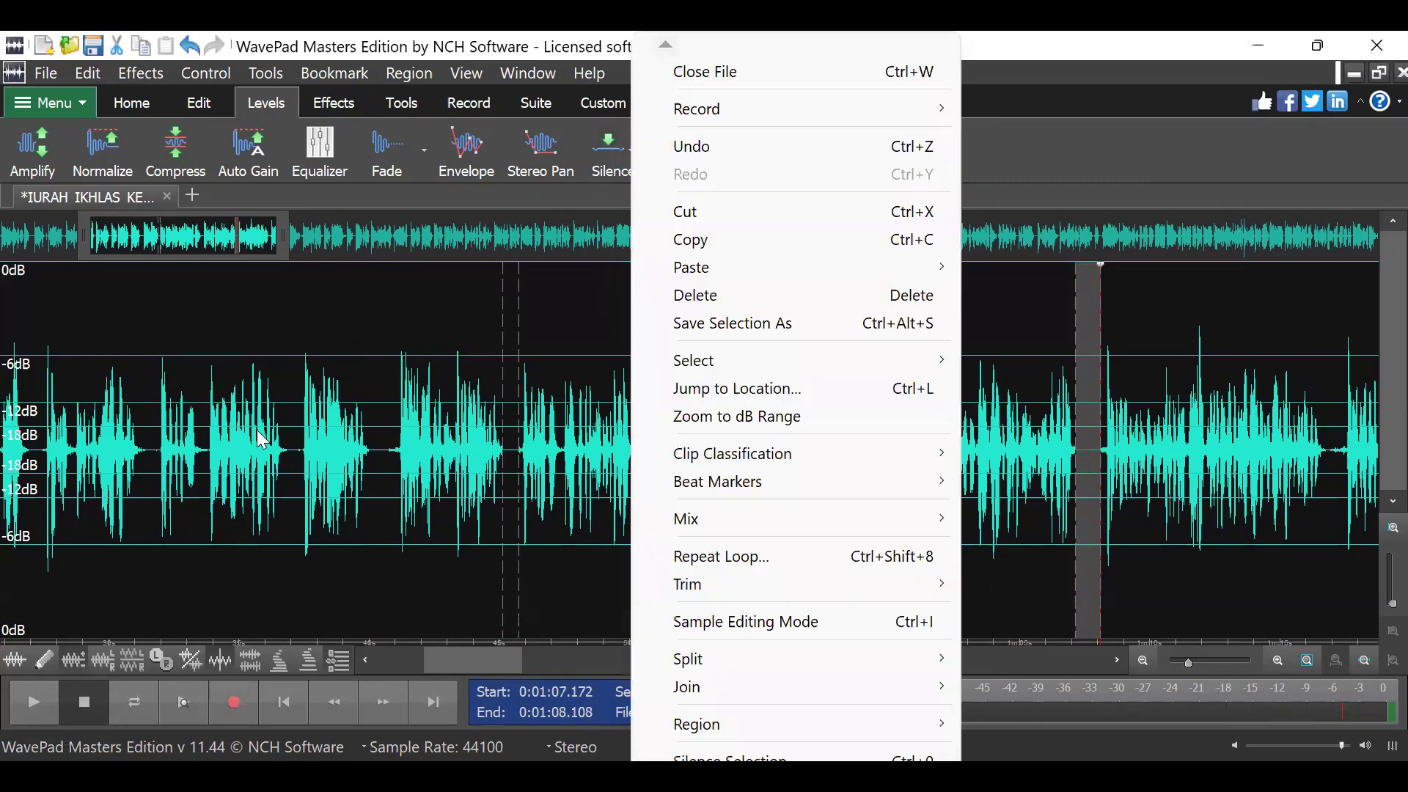
pyautogui.click(1172, 609)
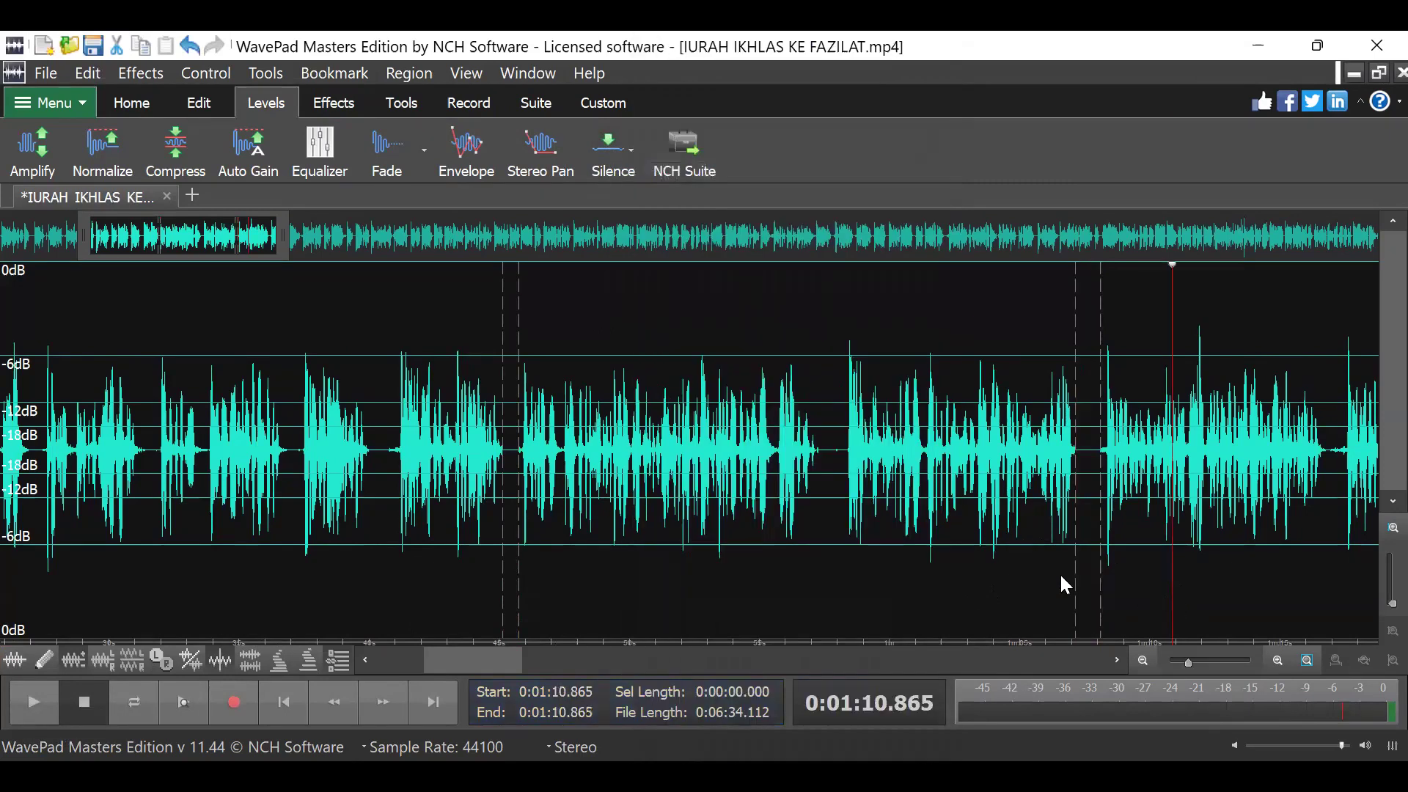
pyautogui.click(978, 462)
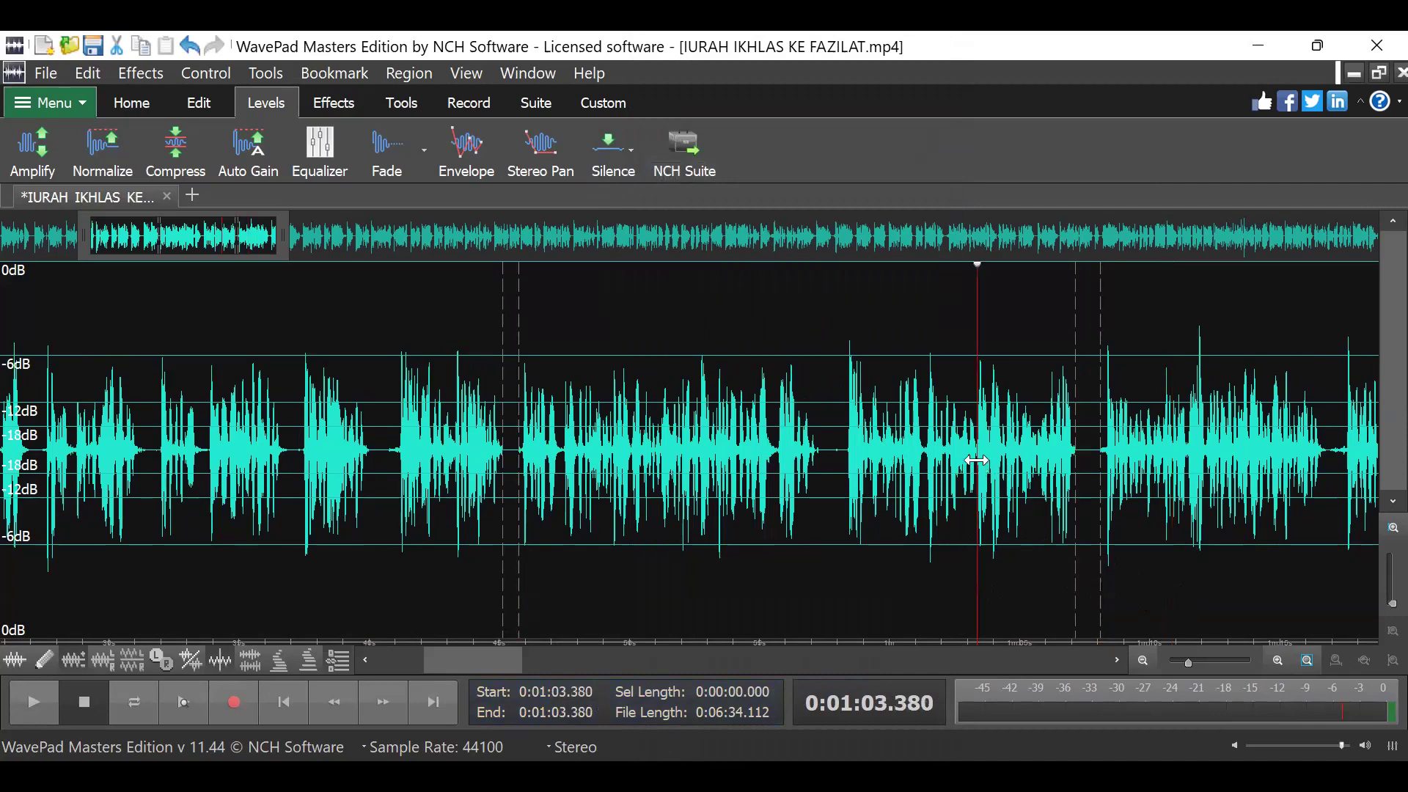
pyautogui.click(39, 703)
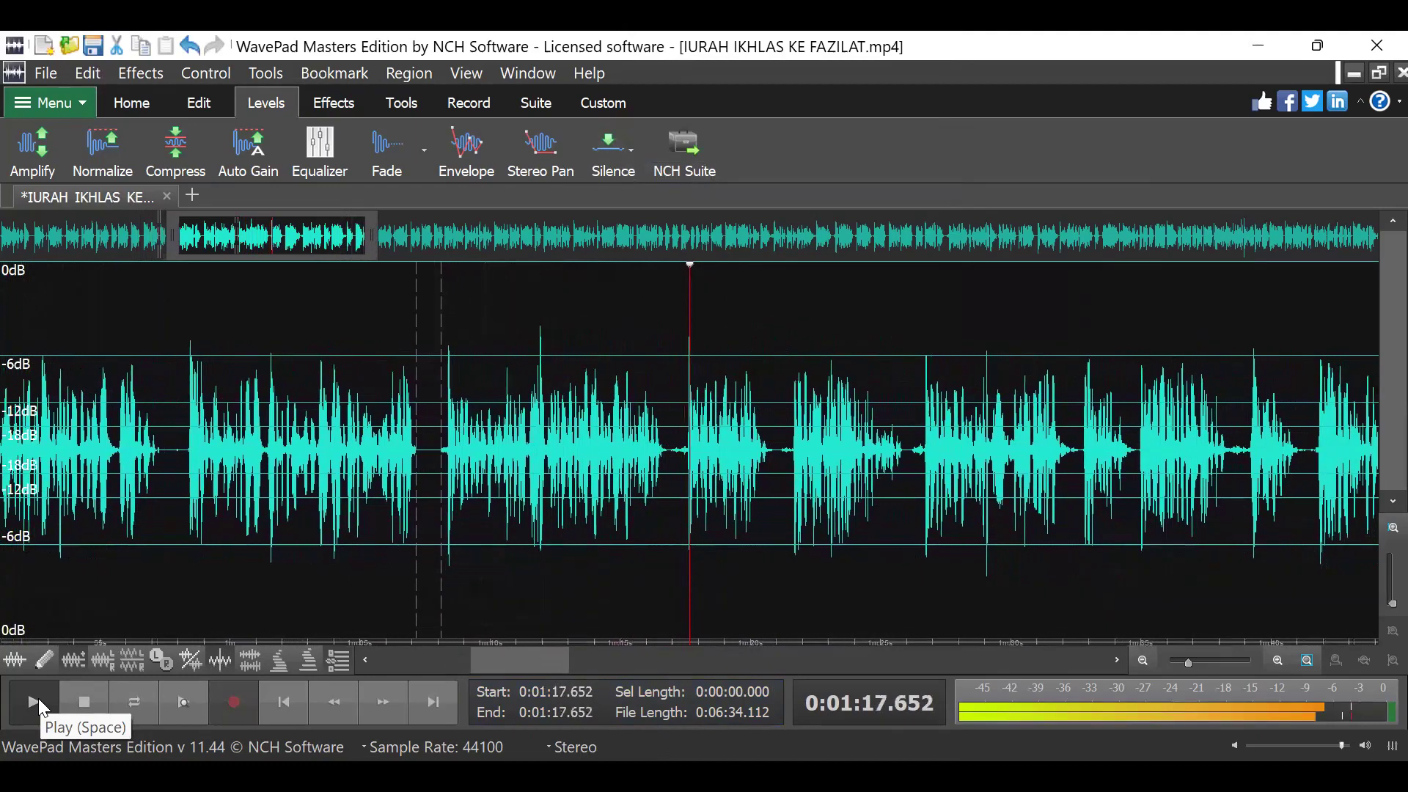
pyautogui.click(38, 703)
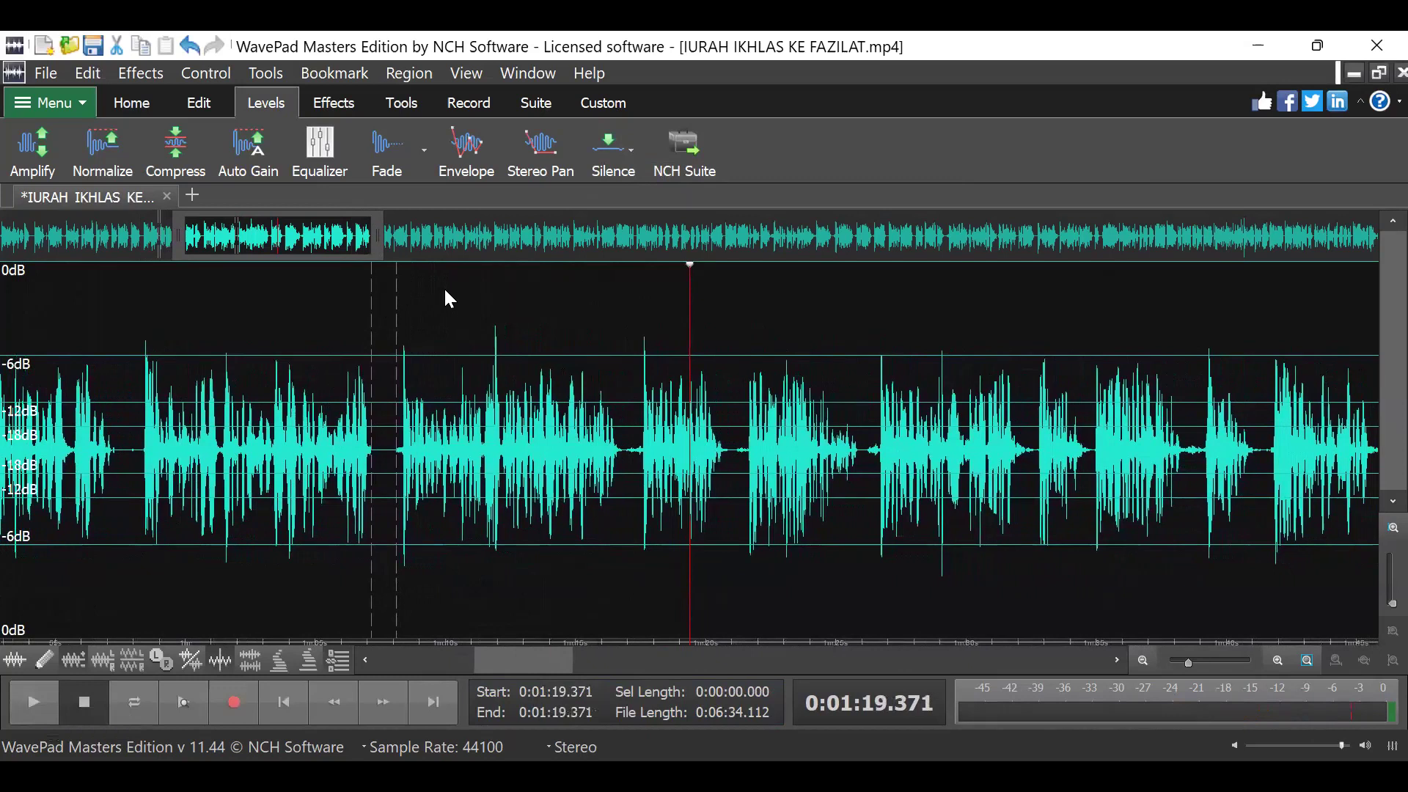
# Select the pause from about 0:17.6 to 0:18.7 and replace it with silence
pyautogui.click(473, 284)
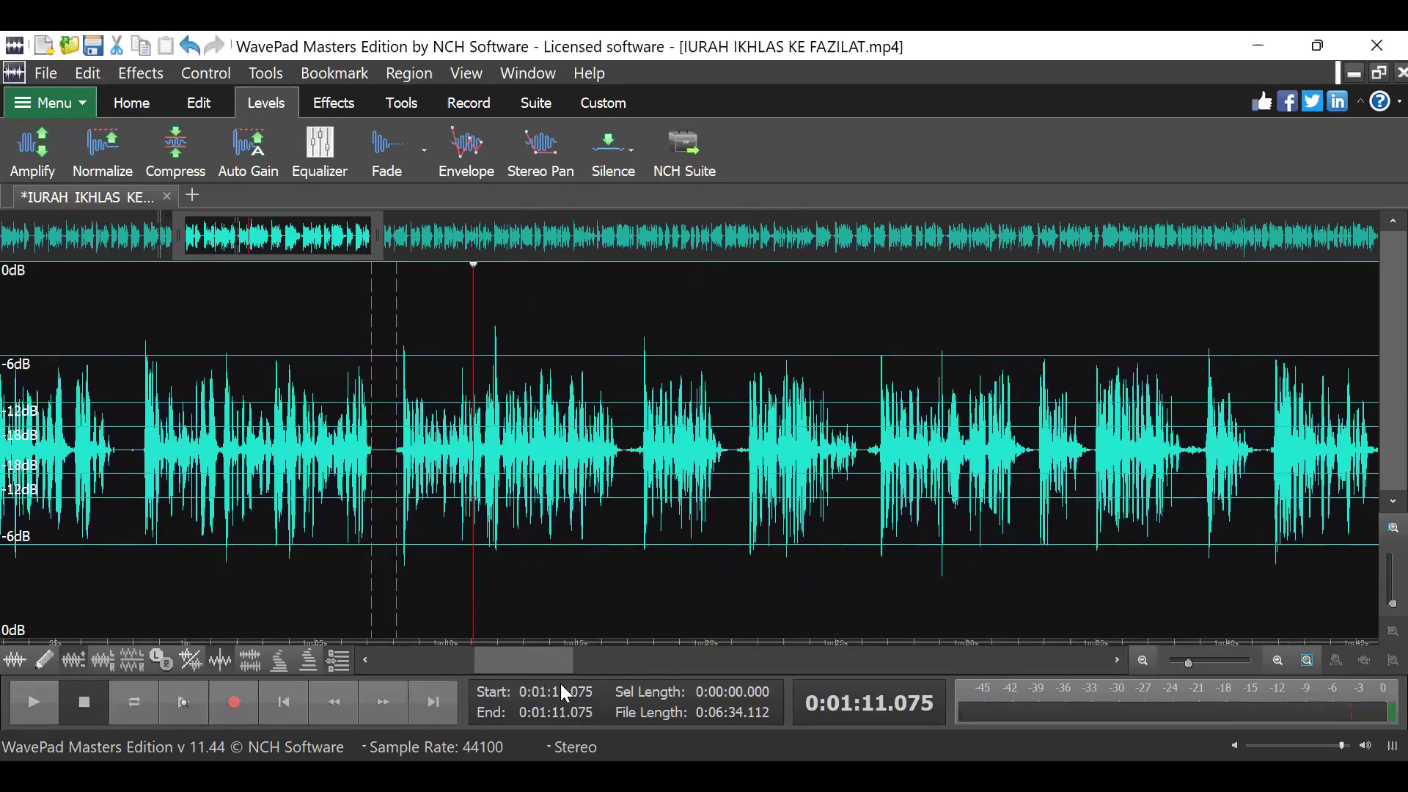
pyautogui.moveTo(520, 669); pyautogui.dragTo(437, 670)
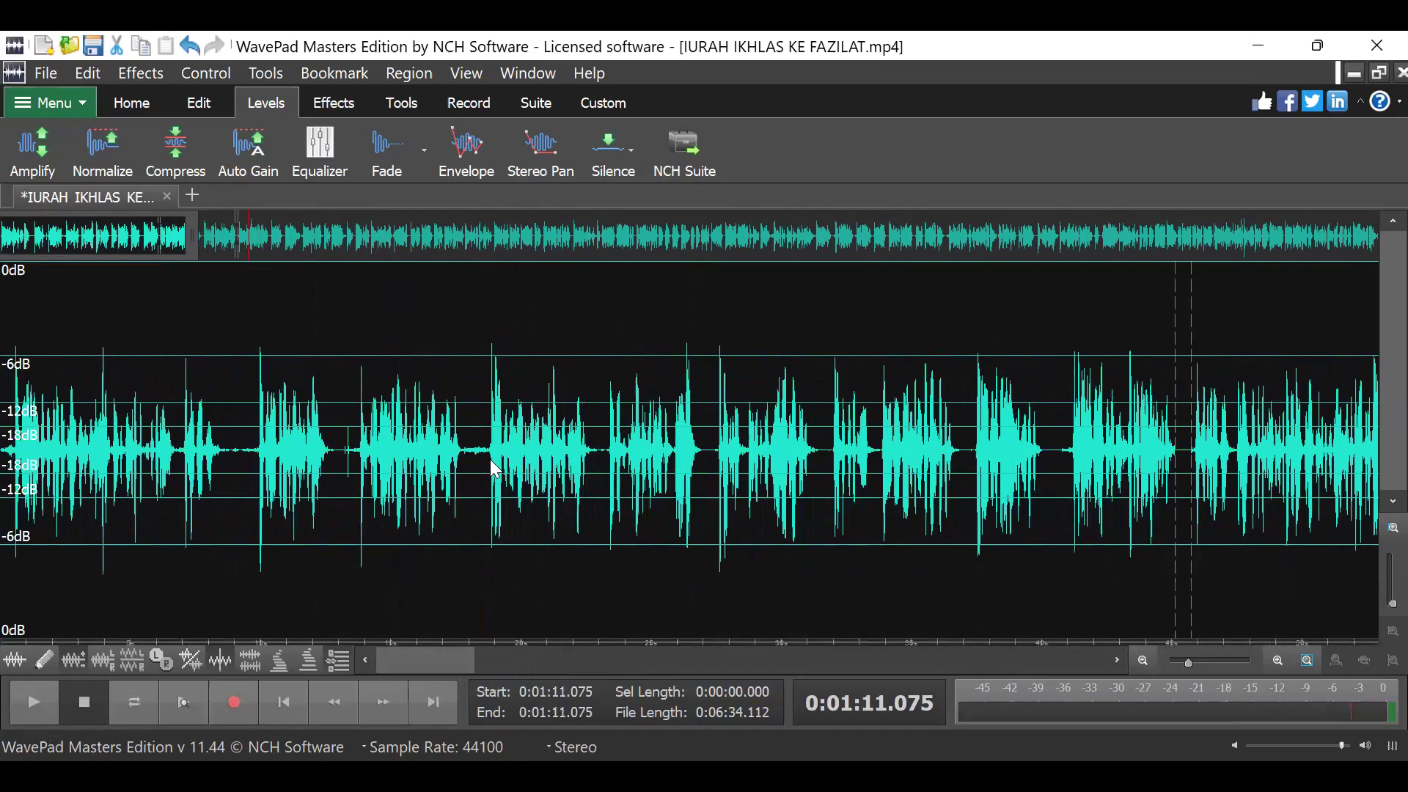
pyautogui.moveTo(487, 463); pyautogui.dragTo(459, 462)
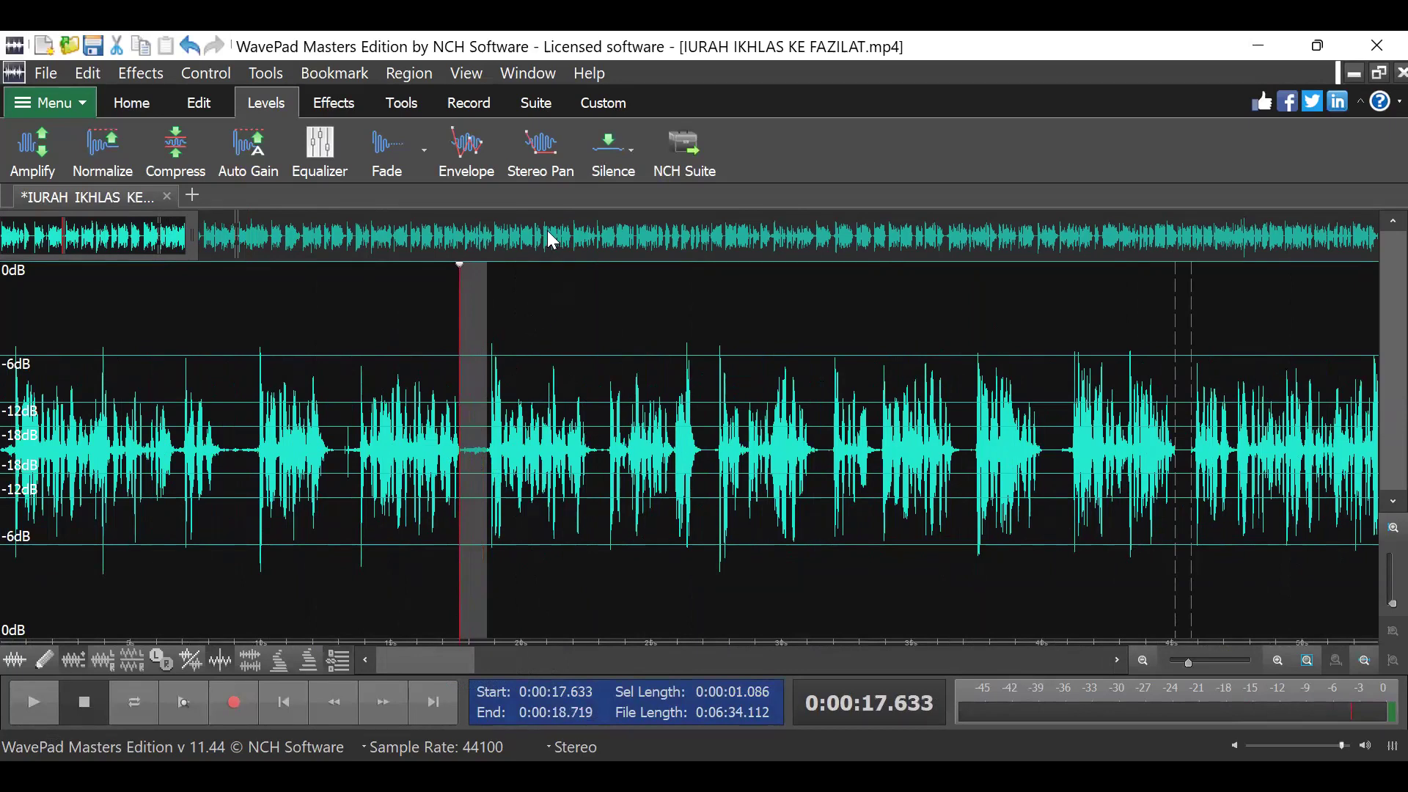
pyautogui.click(628, 162)
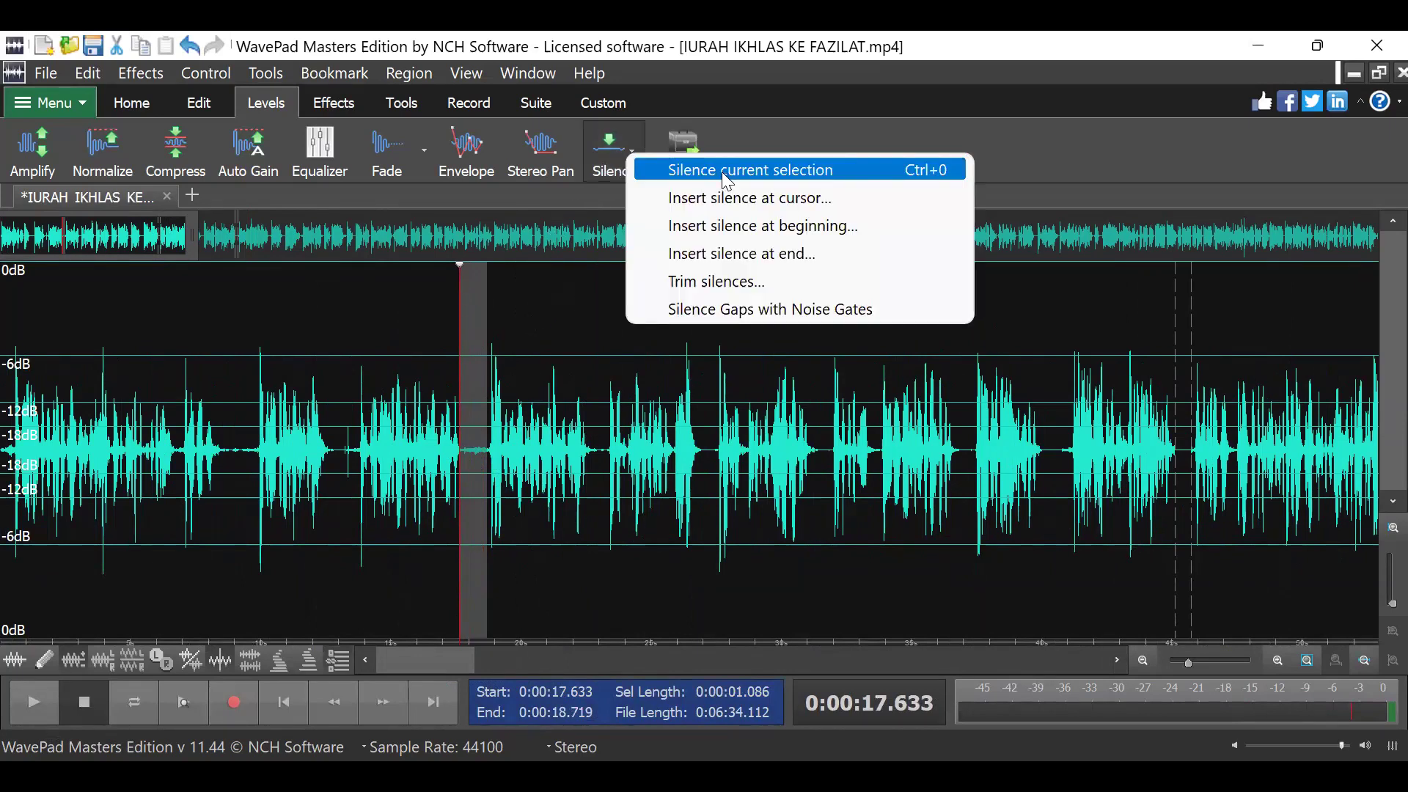
pyautogui.click(726, 176)
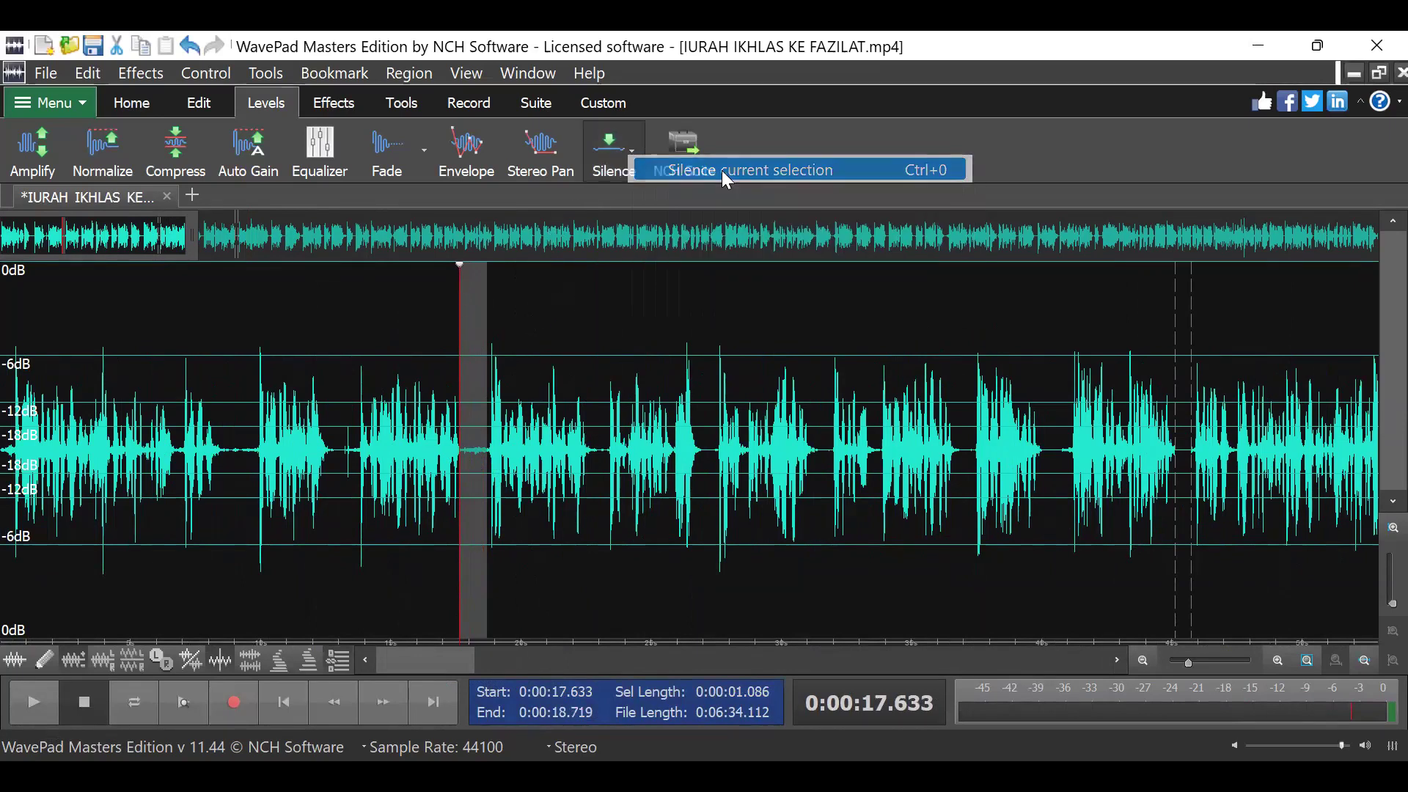
pyautogui.click(381, 607)
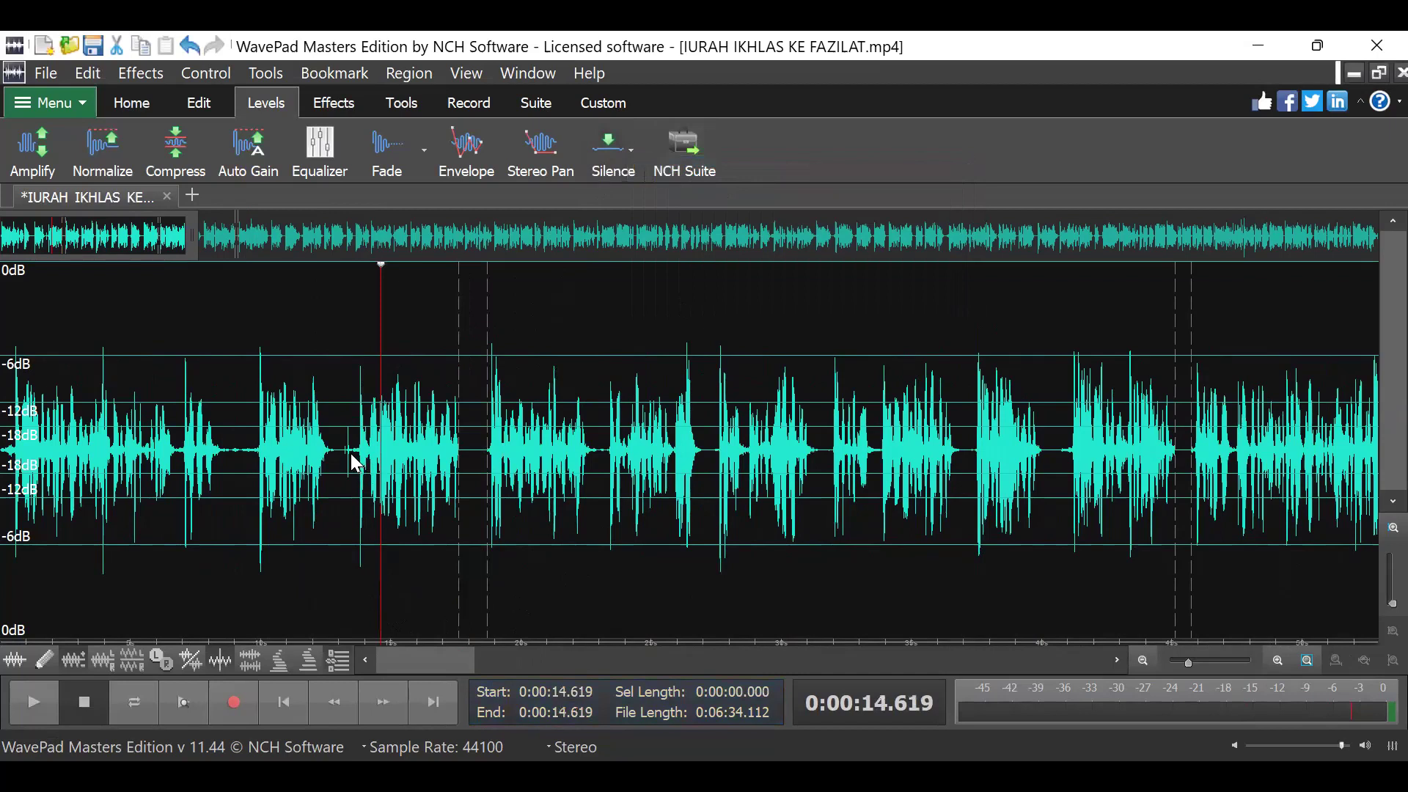
# Try parametric click/pop removal in Auto mode on the short spike from about 0:13.2 to 0:13.6
pyautogui.moveTo(354, 454); pyautogui.dragTo(344, 451)
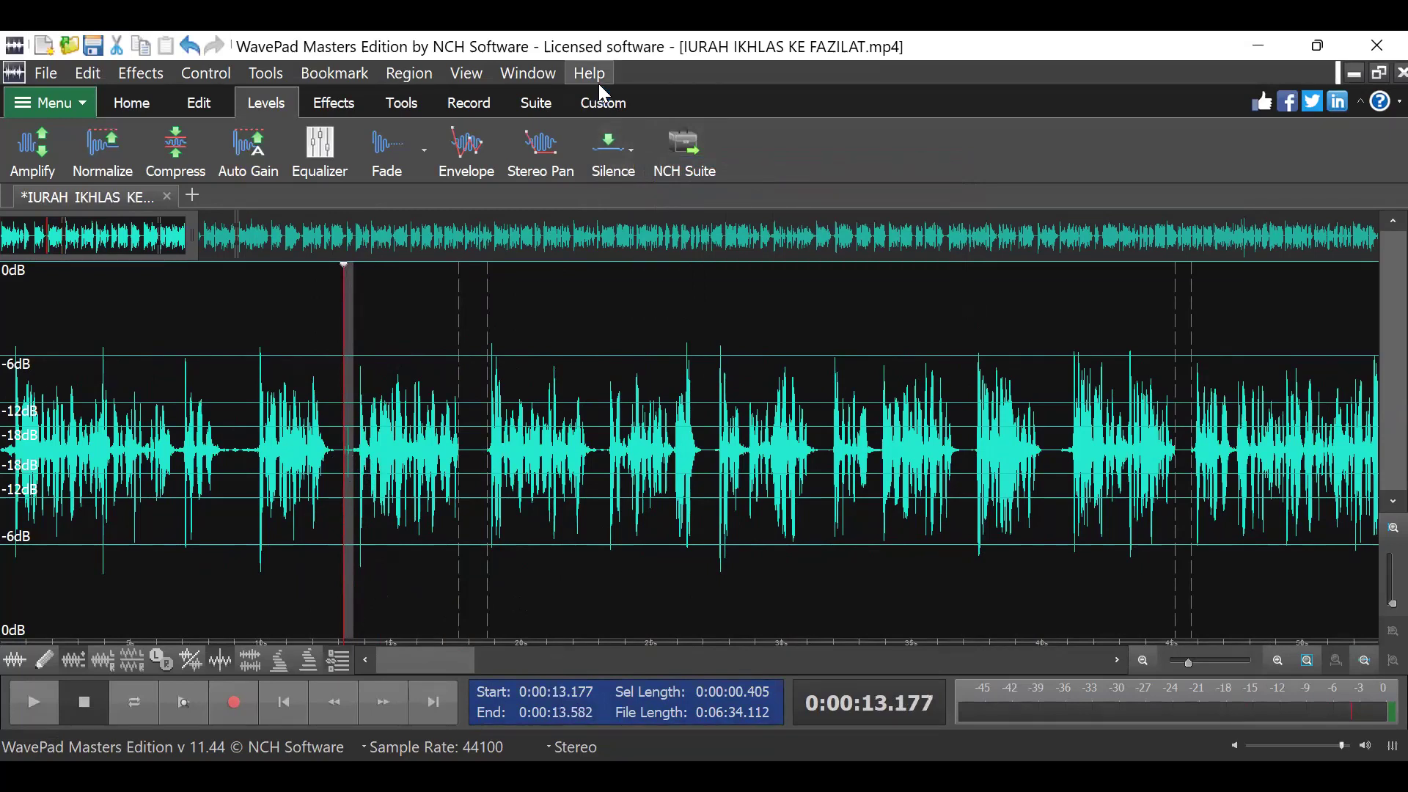
pyautogui.click(343, 104)
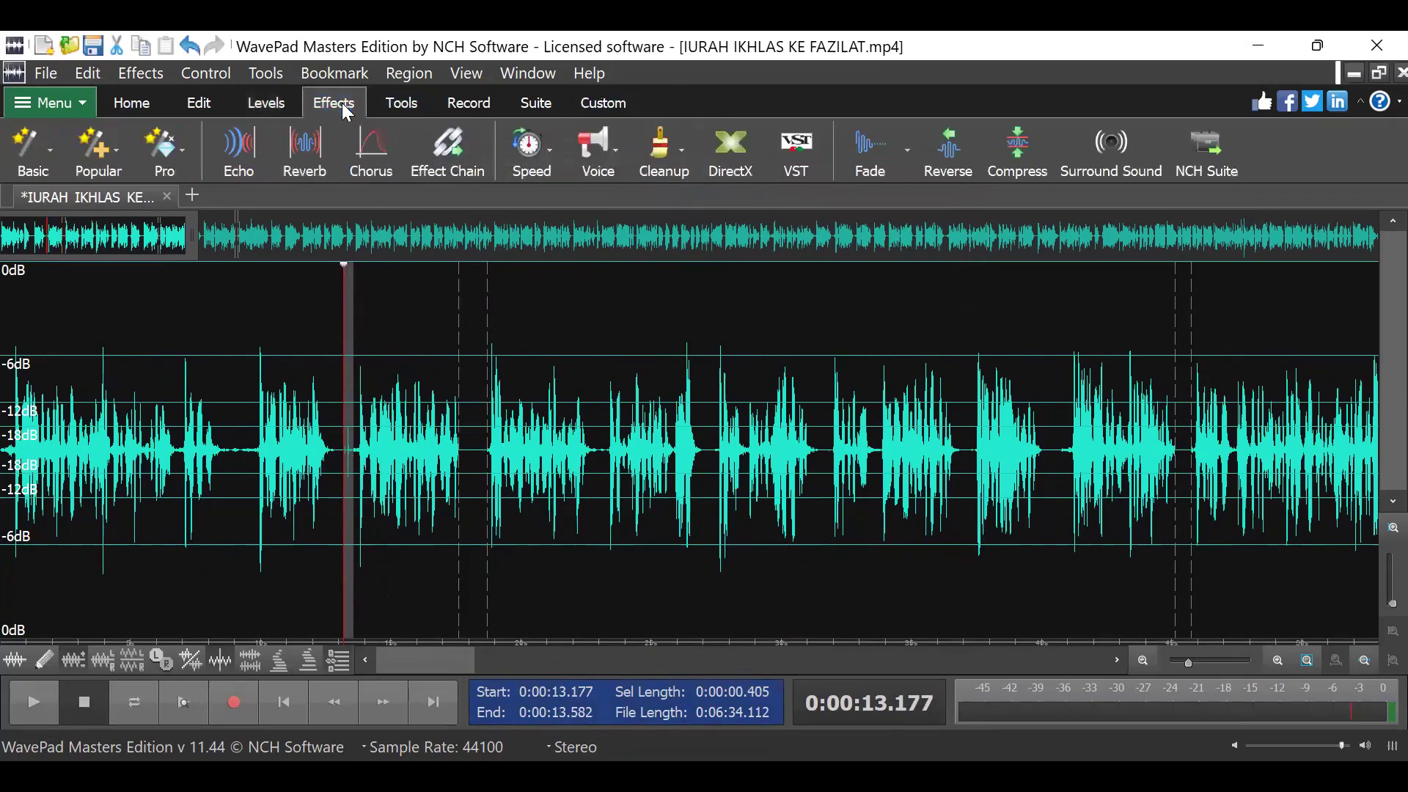
pyautogui.click(662, 153)
pyautogui.moveTo(765, 198)
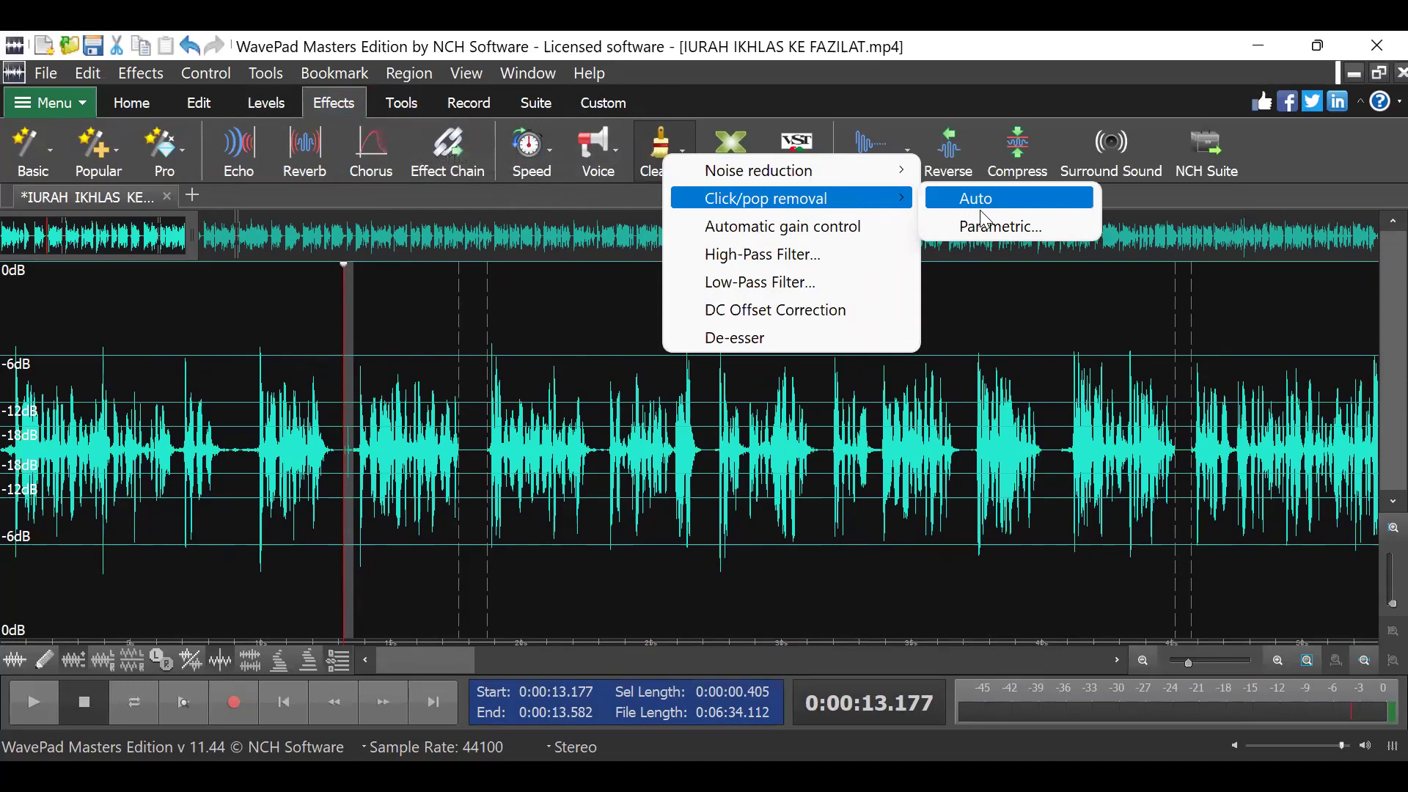
pyautogui.click(998, 226)
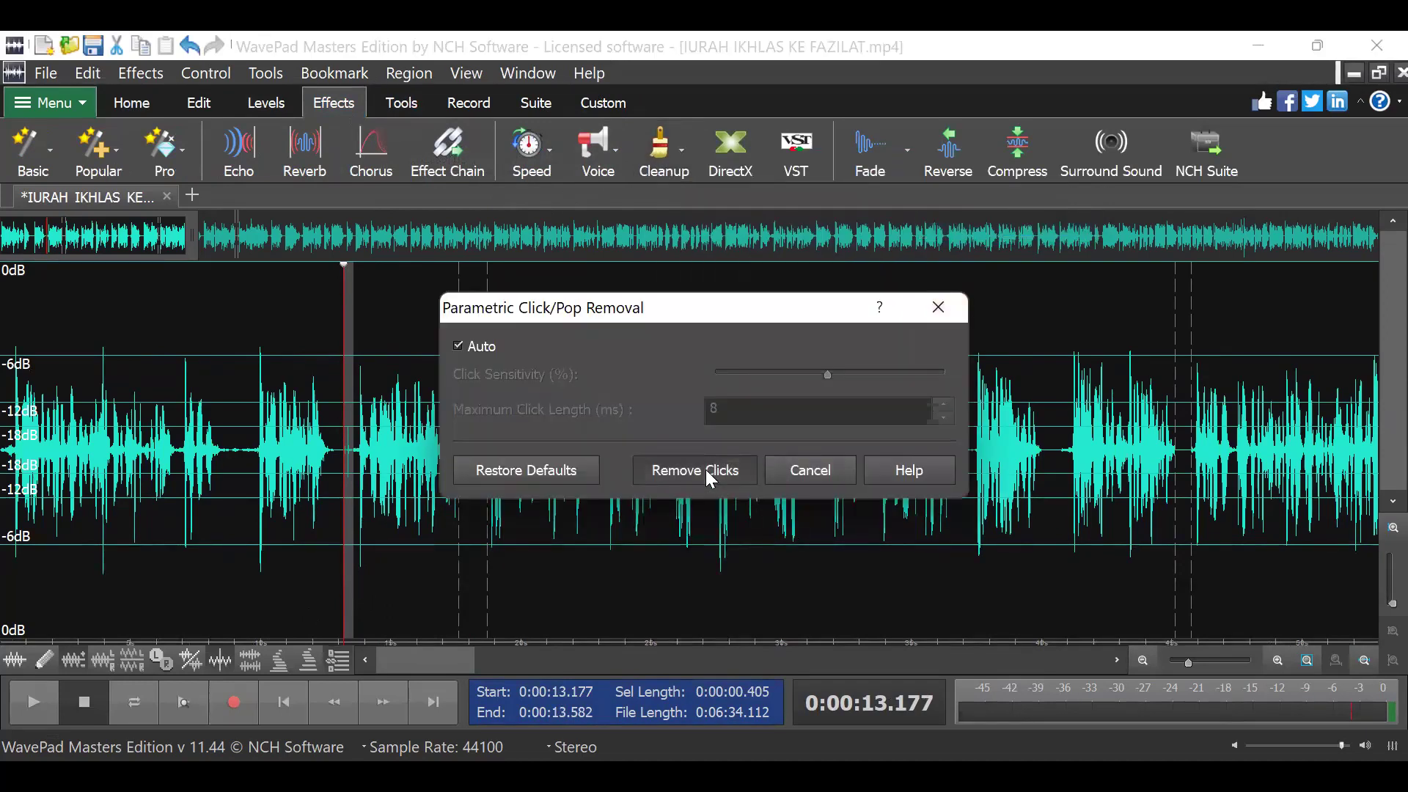
pyautogui.click(710, 477)
pyautogui.click(287, 597)
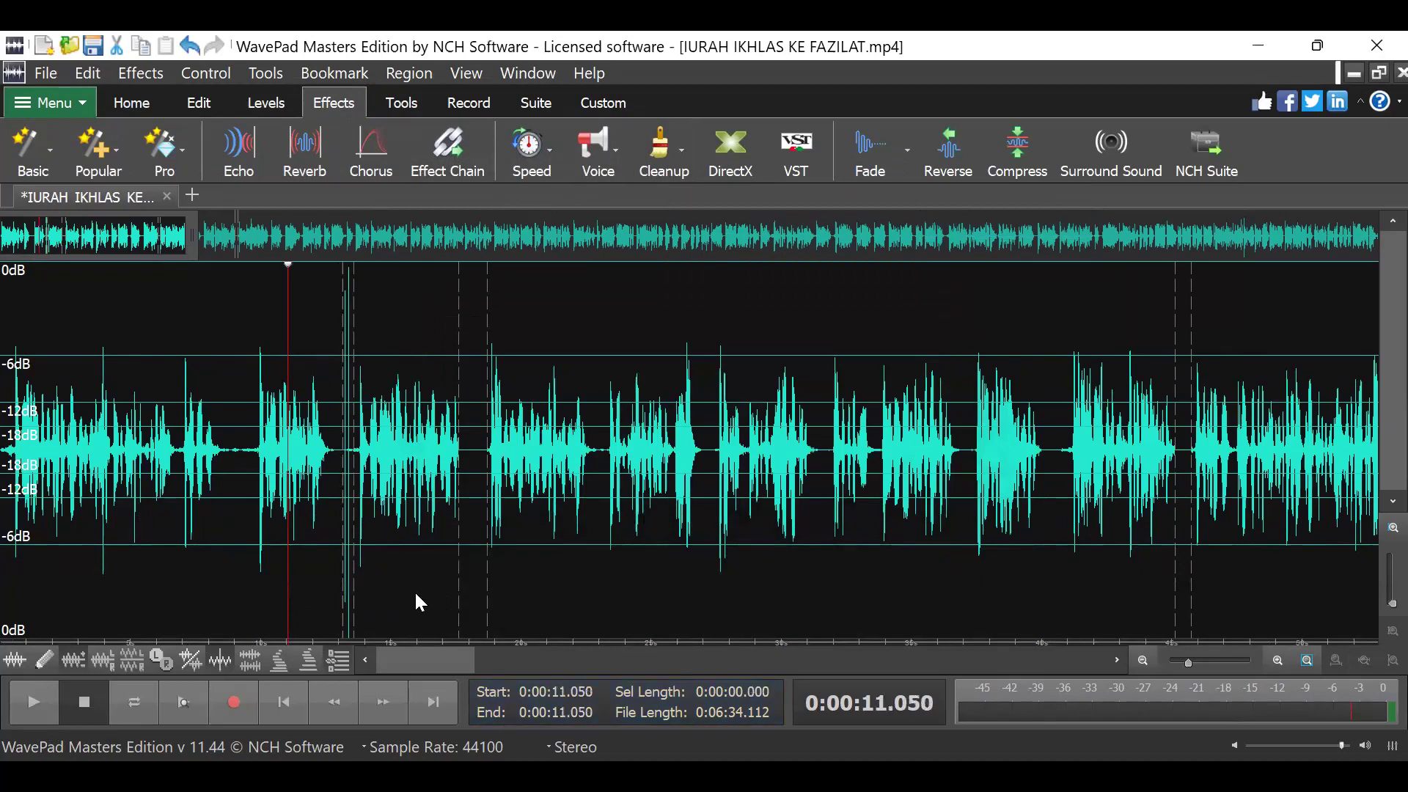
pyautogui.click(156, 584)
pyautogui.click(155, 584)
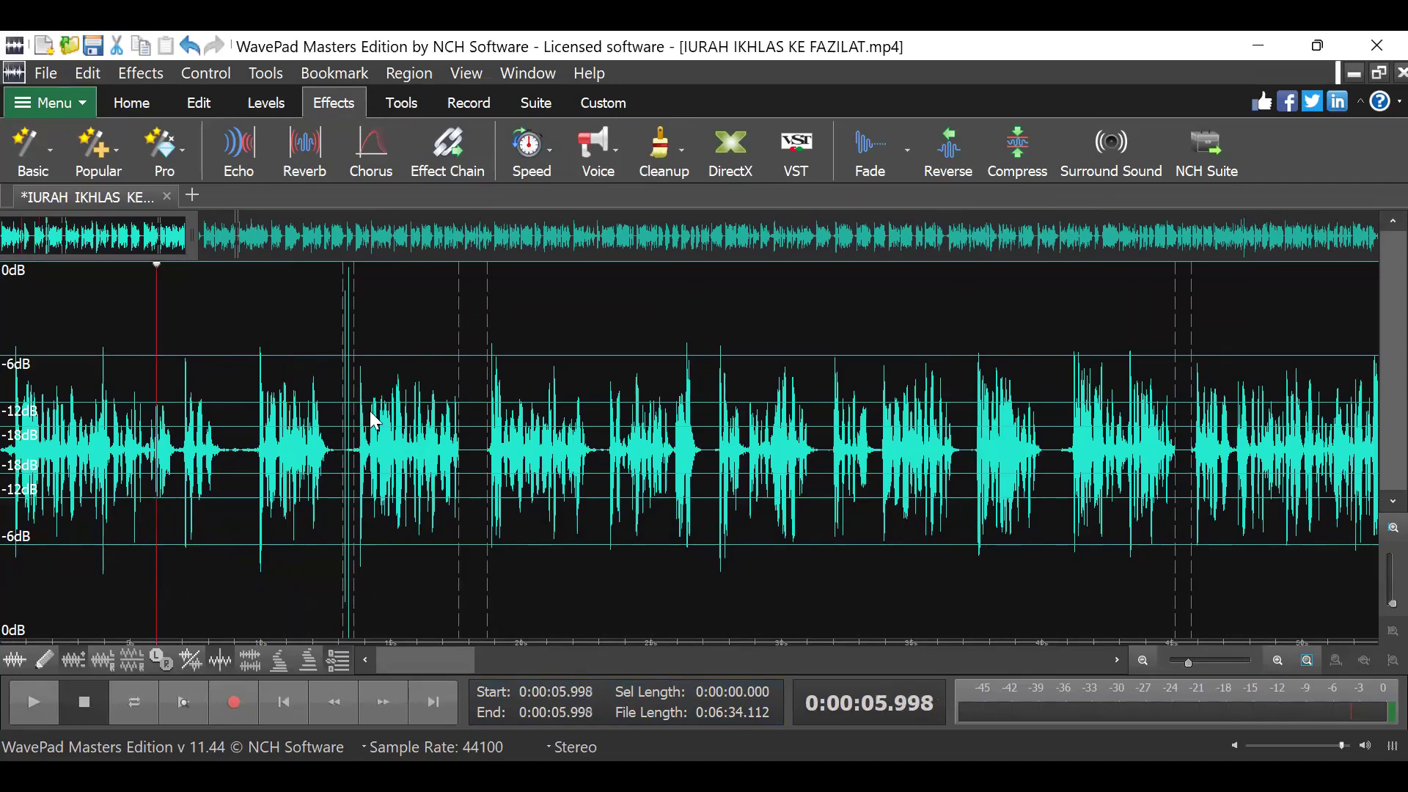
# Select the pause containing the click spikes from about 0:13.0 to 0:13.6 and replace it with silence
pyautogui.moveTo(353, 447); pyautogui.dragTo(337, 443)
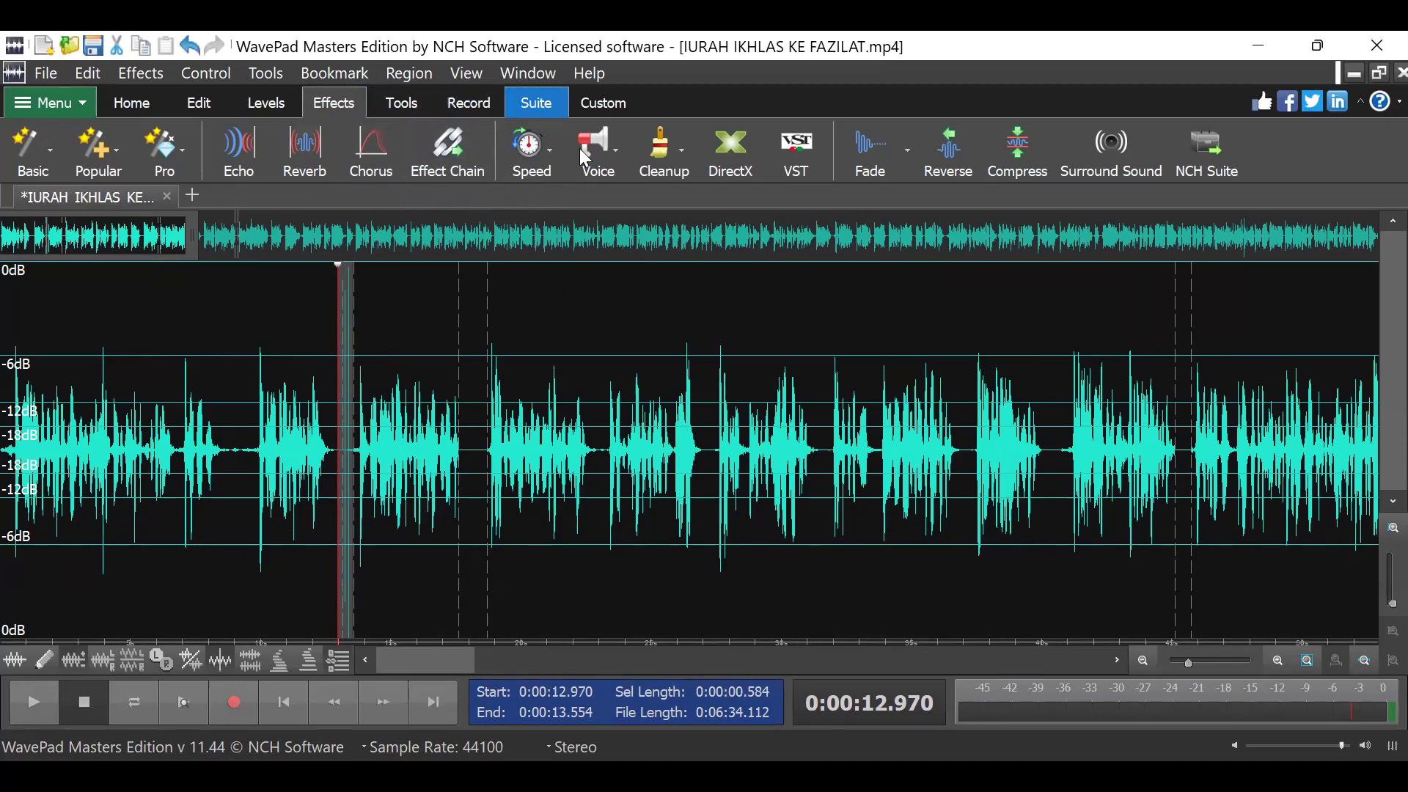
pyautogui.click(678, 177)
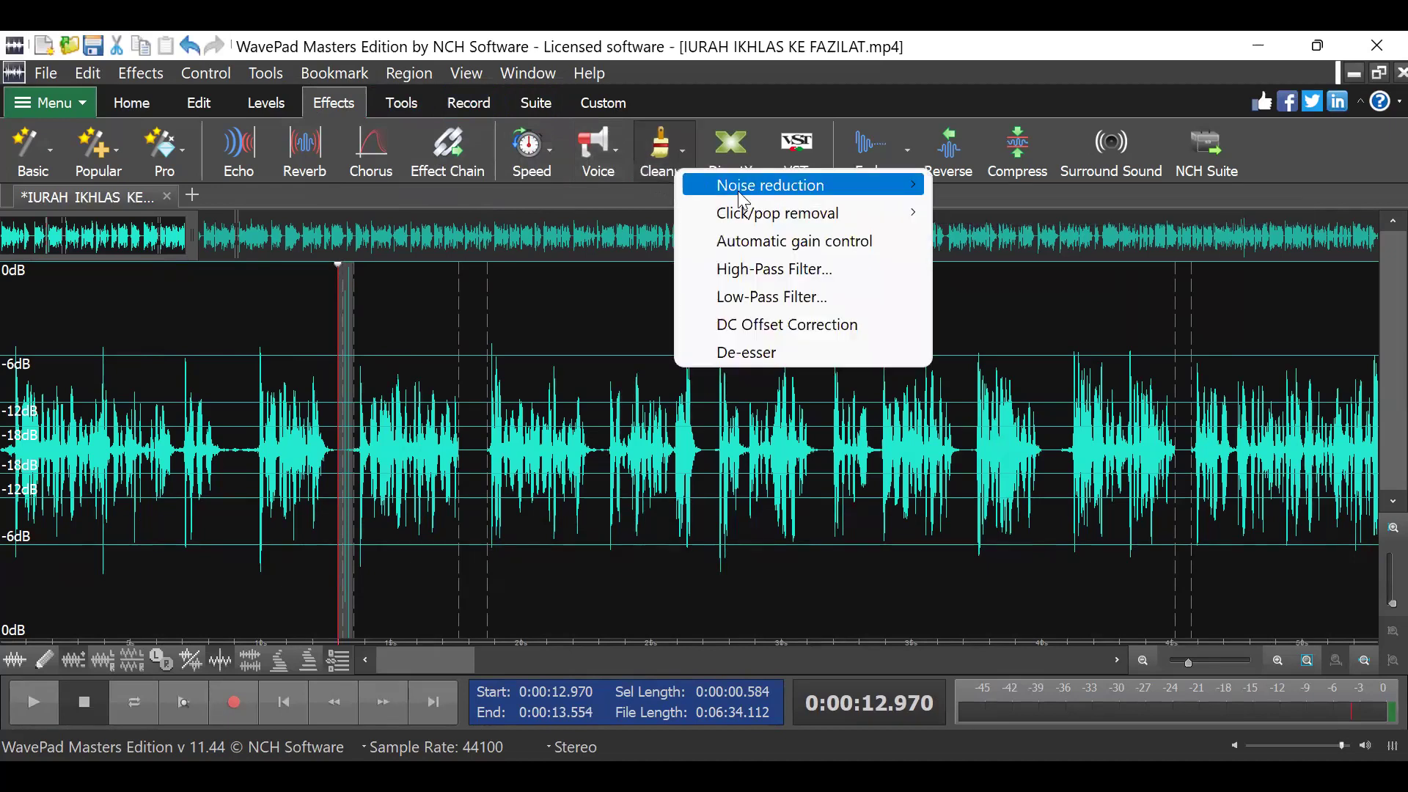
pyautogui.moveTo(771, 185)
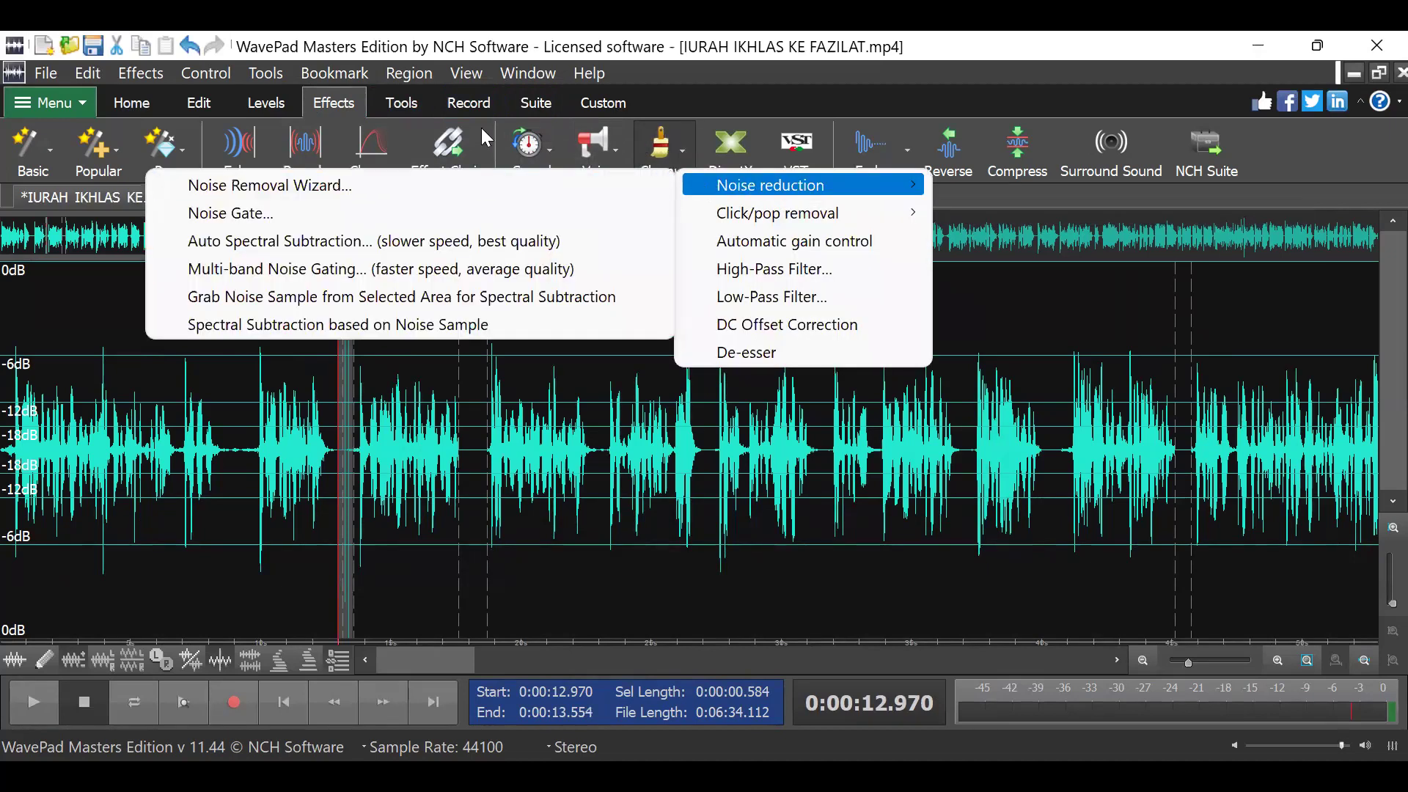
pyautogui.click(267, 105)
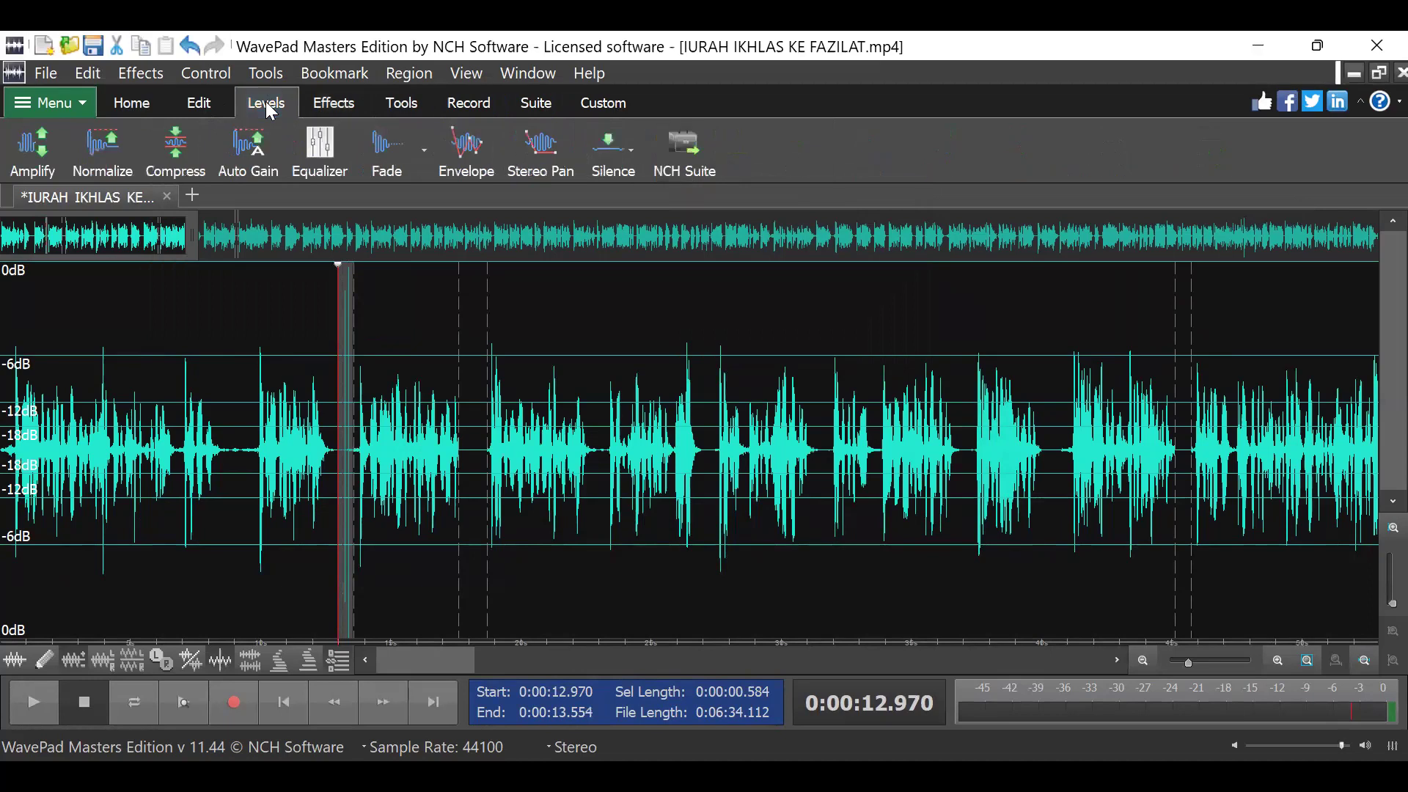
pyautogui.click(616, 156)
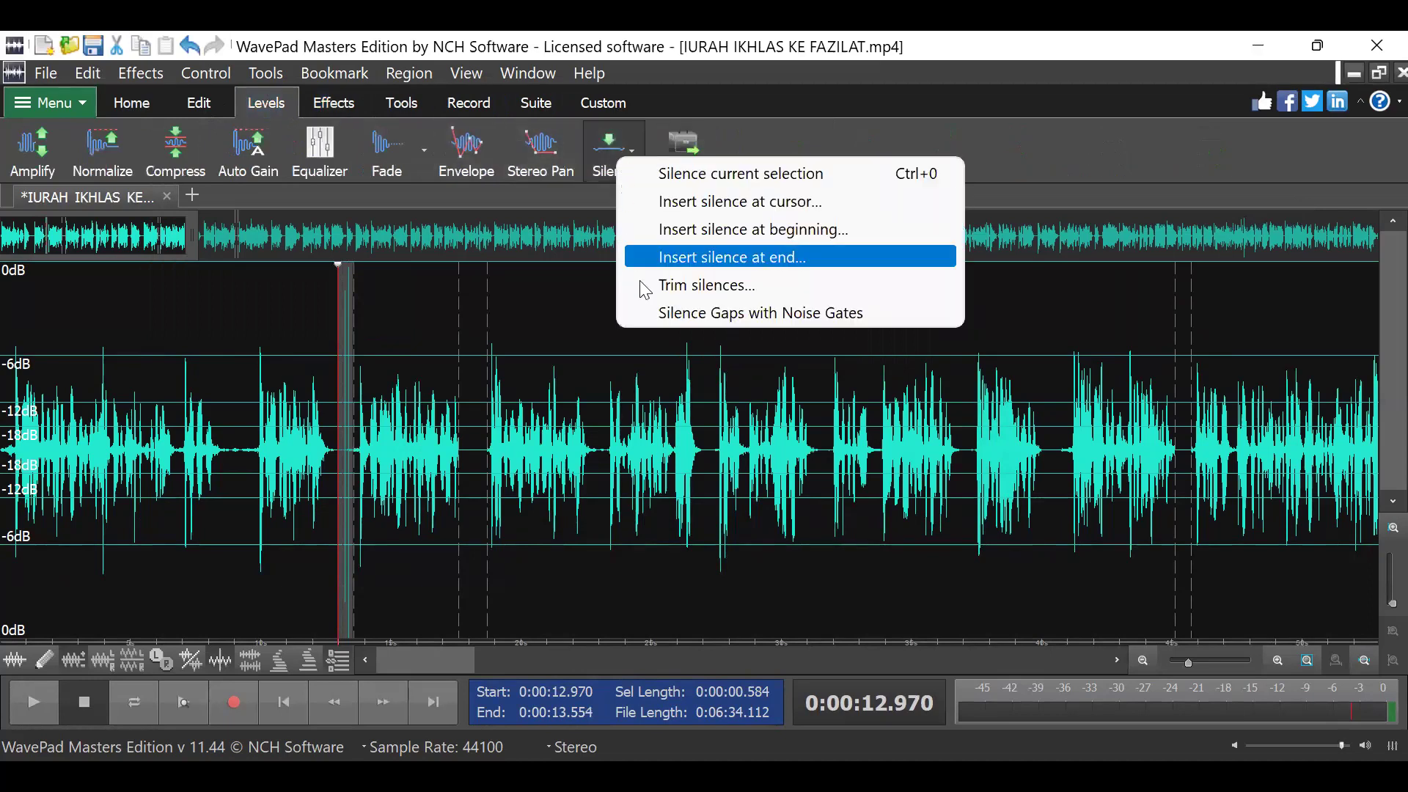
pyautogui.click(654, 178)
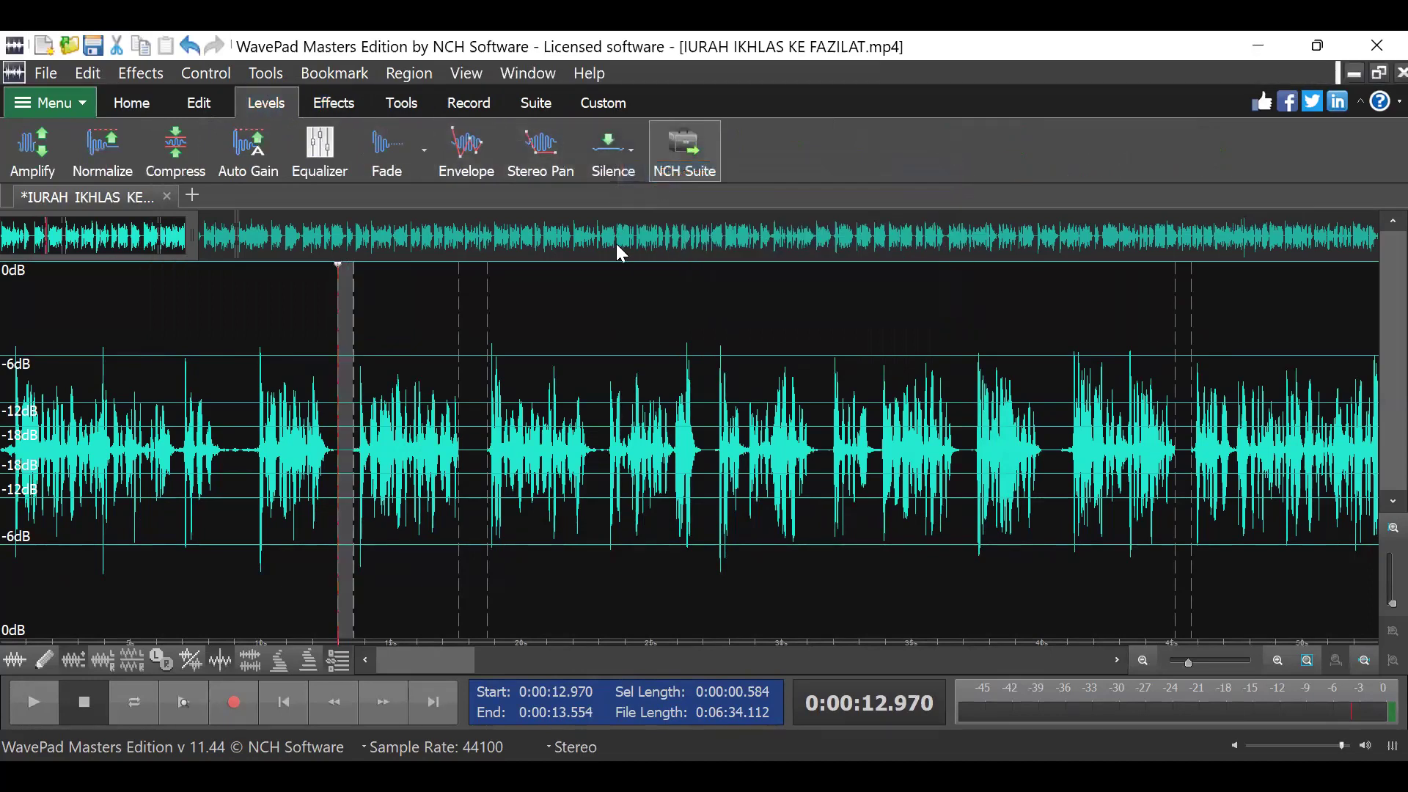
pyautogui.click(278, 592)
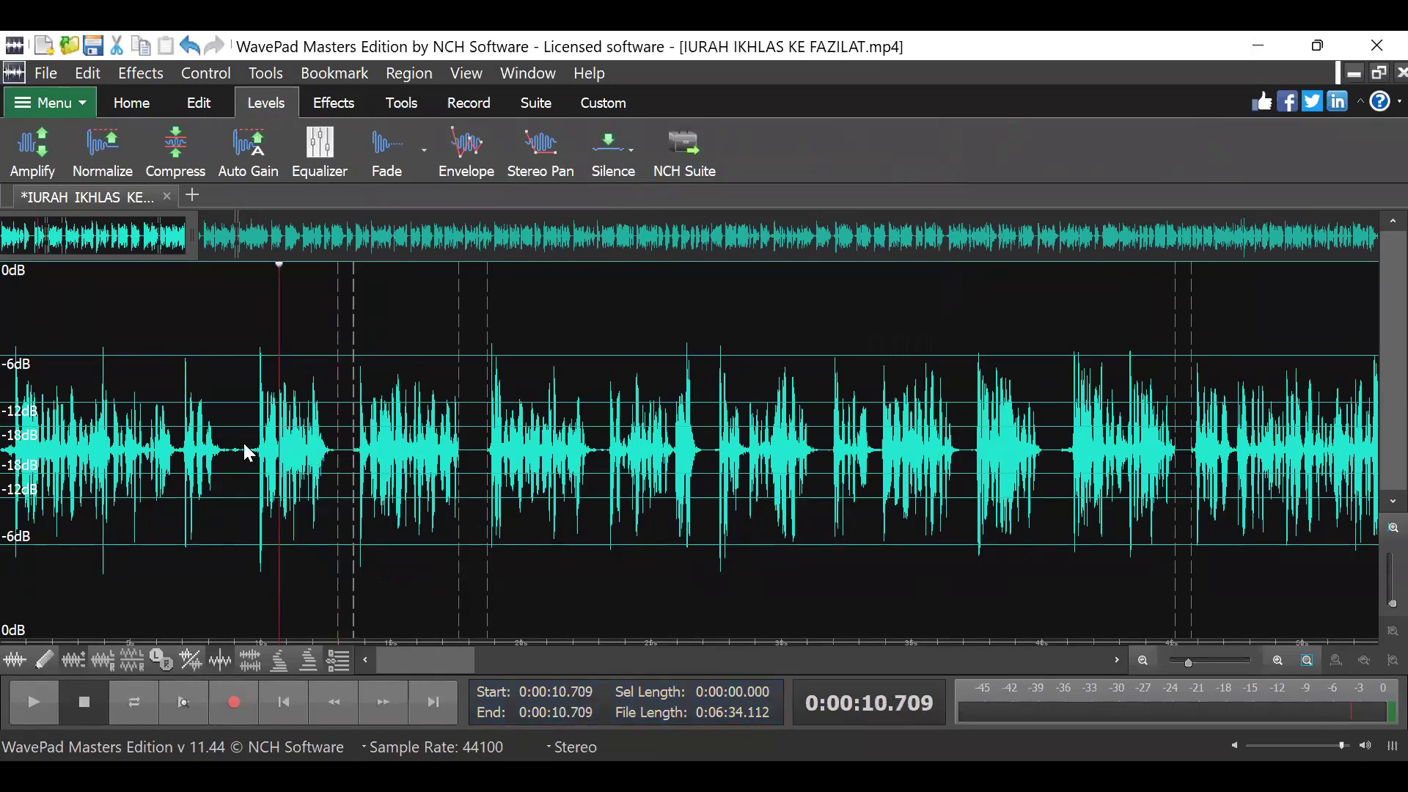
# Amplify the whole recording with a gain of 116%
pyautogui.moveTo(446, 653)
pyautogui.mouseDown()
pyautogui.moveTo(467, 652)
pyautogui.moveTo(422, 650)
pyautogui.mouseUp()
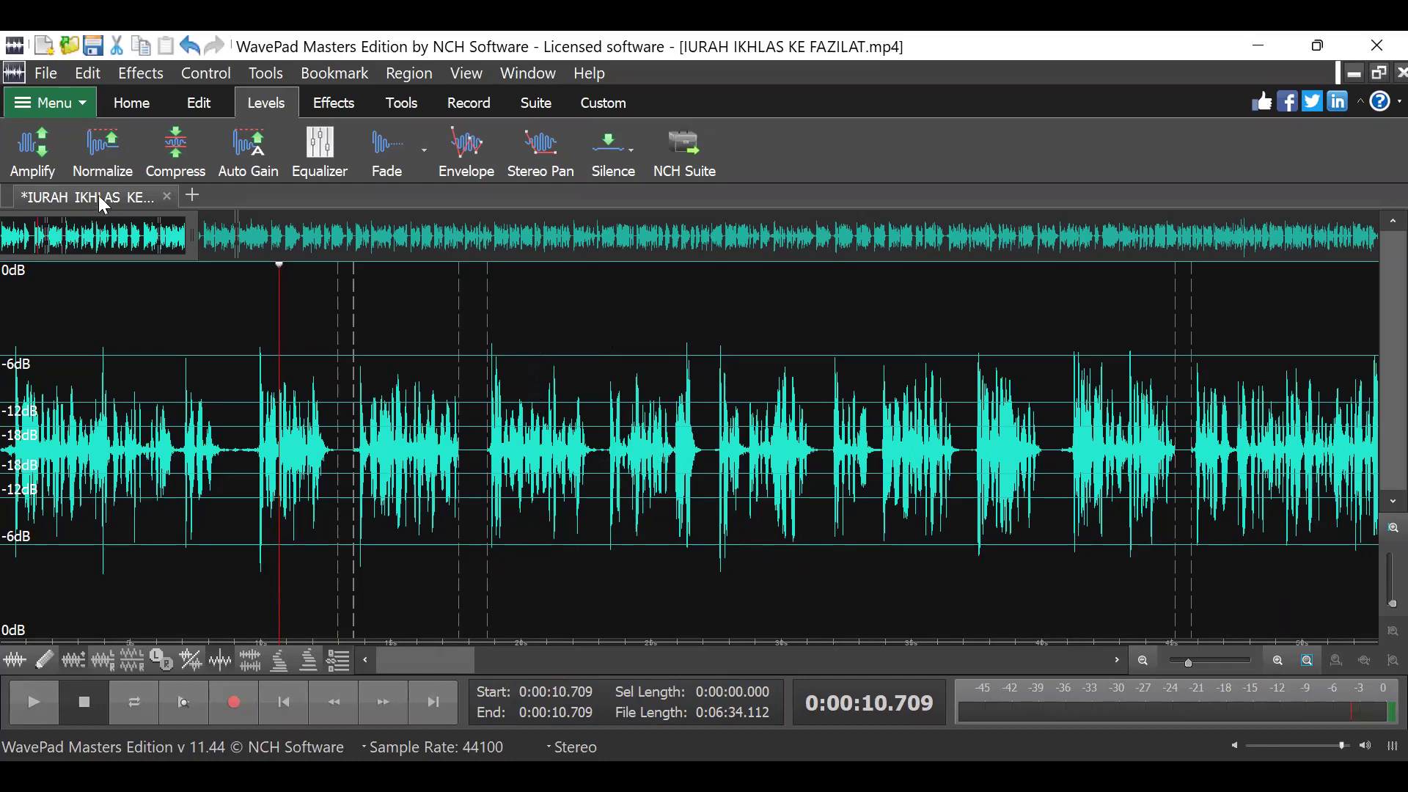
pyautogui.click(37, 154)
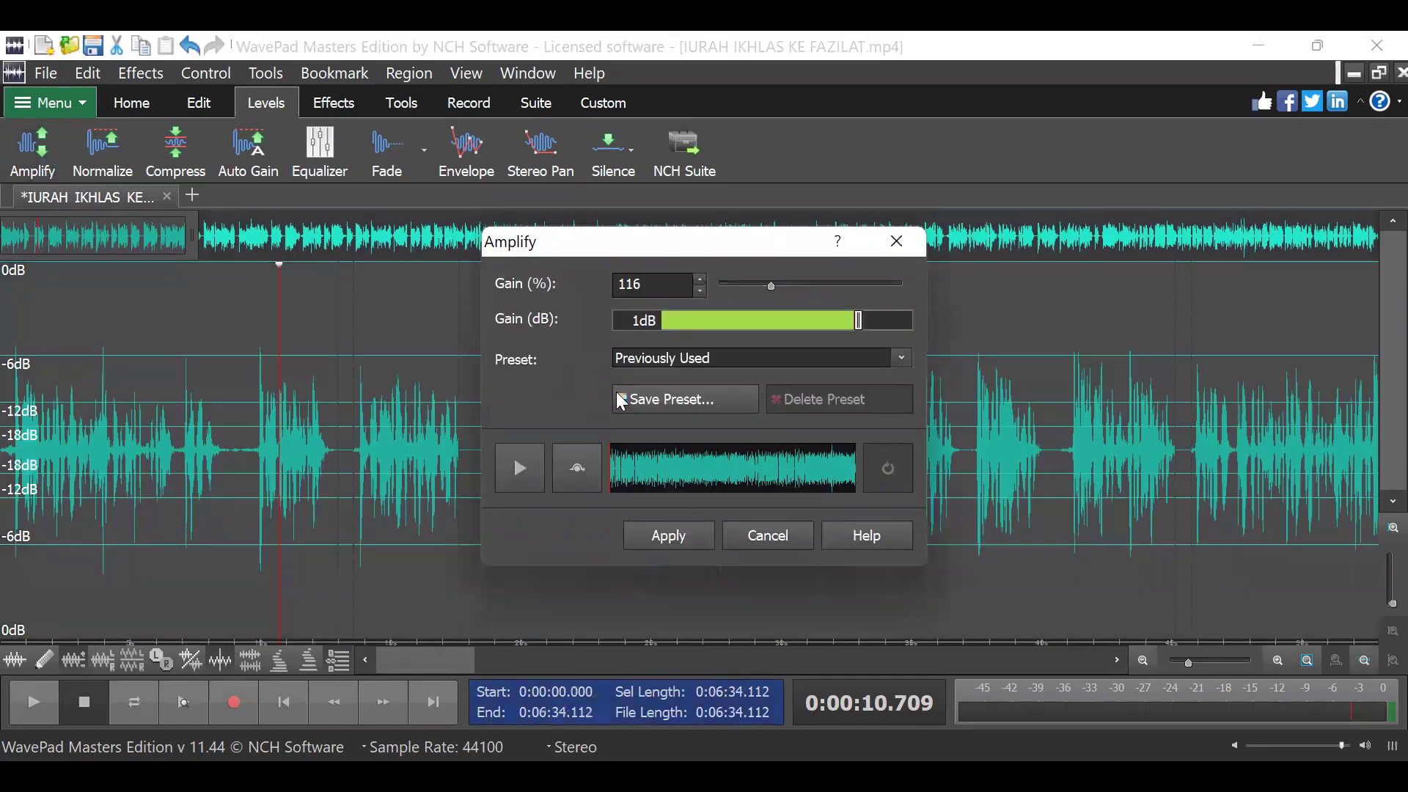
pyautogui.click(669, 536)
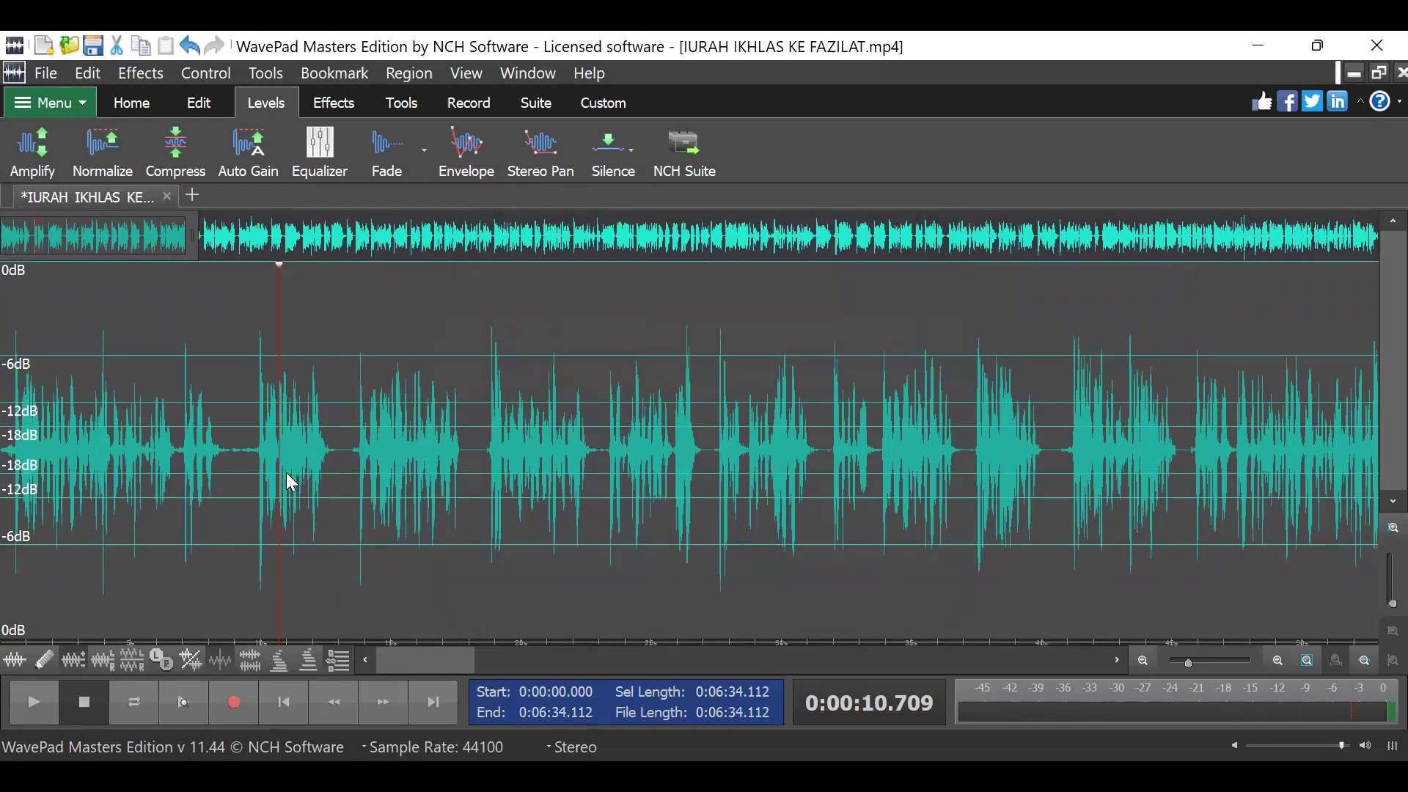
# Play the amplified recording from about 0:09.6 to 0:35.7 to check its loudness and peak level
pyautogui.click(251, 460)
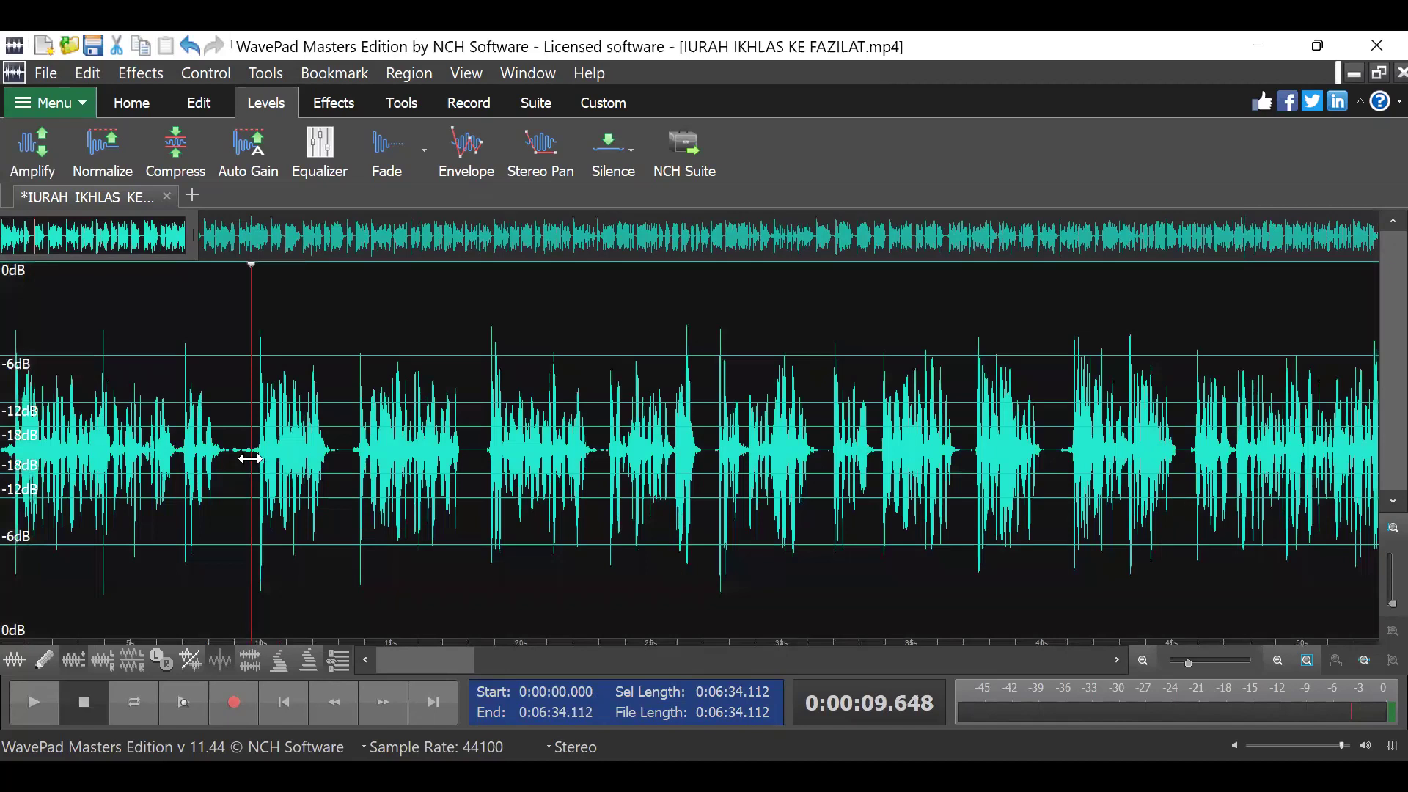
pyautogui.click(34, 702)
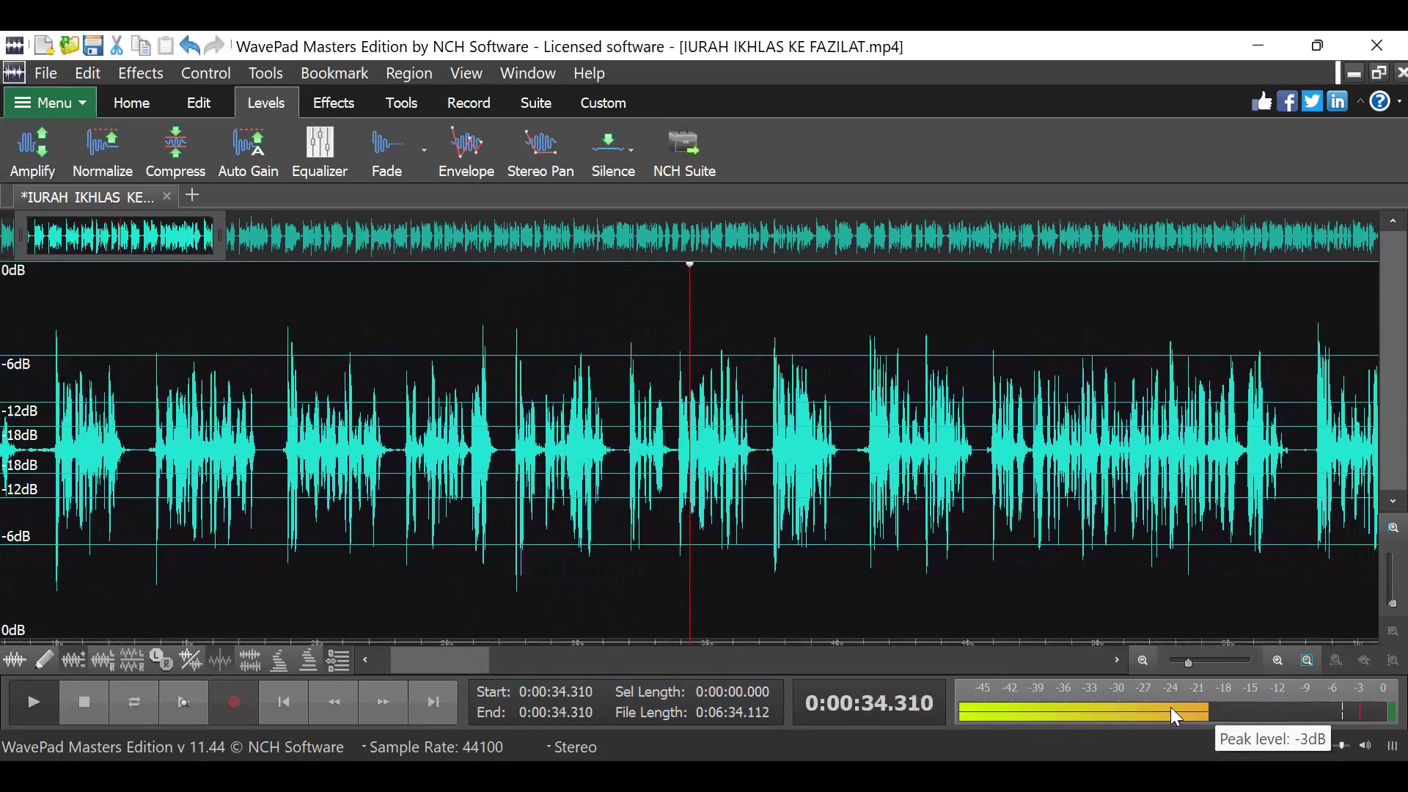
pyautogui.click(36, 713)
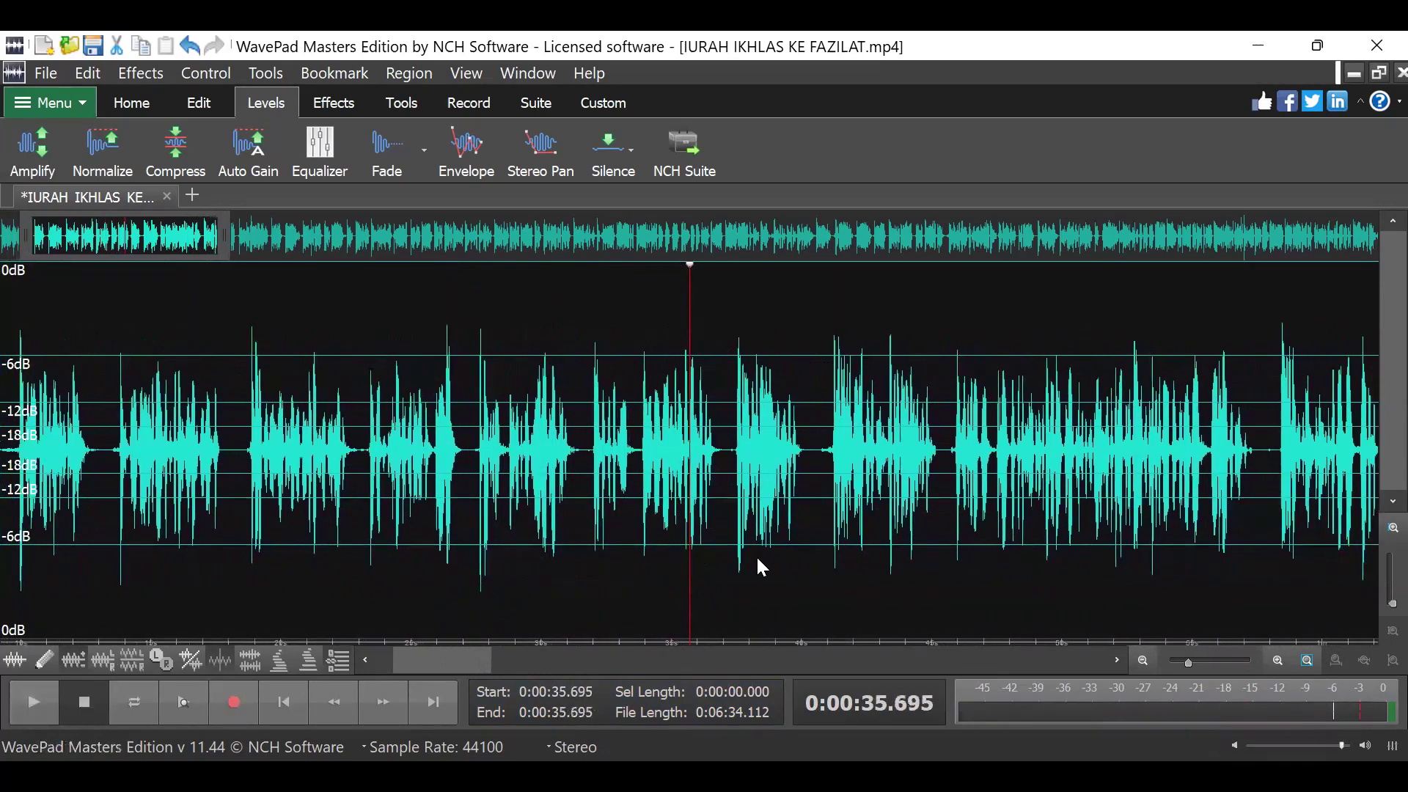